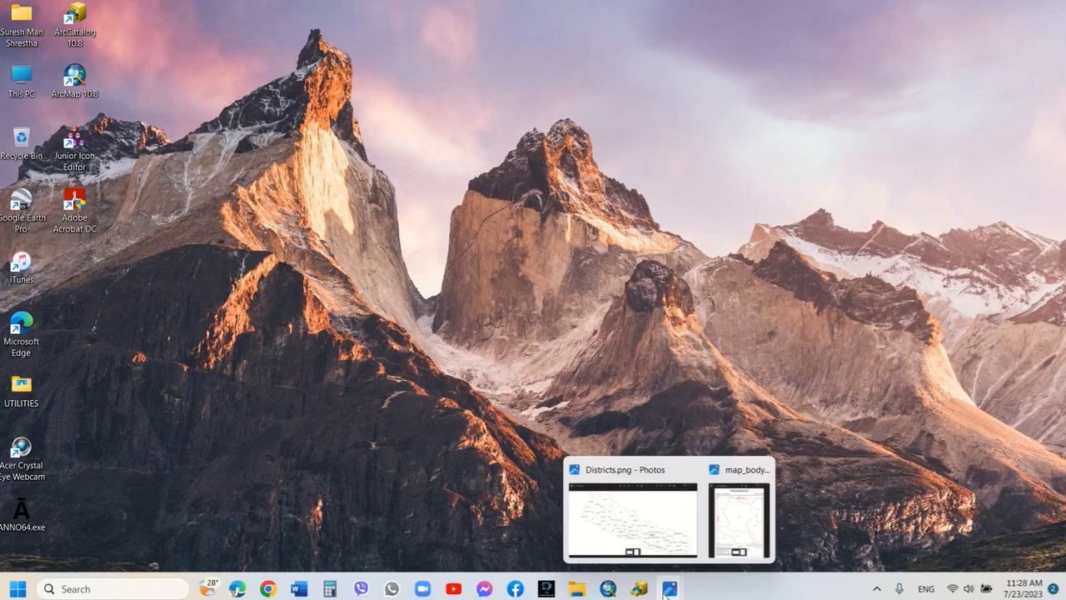
View the Districts.png map of Nepal's districts in Photos and minimize it when done.
{"action": "left_click", "coordinate": [643, 528]}
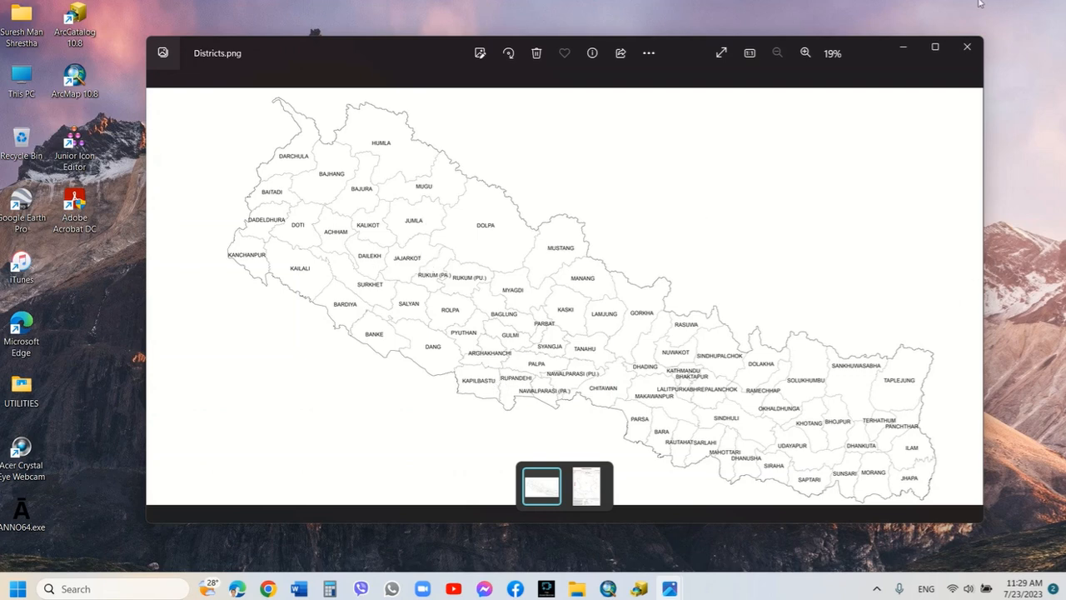
{"action": "left_click", "coordinate": [904, 48]}
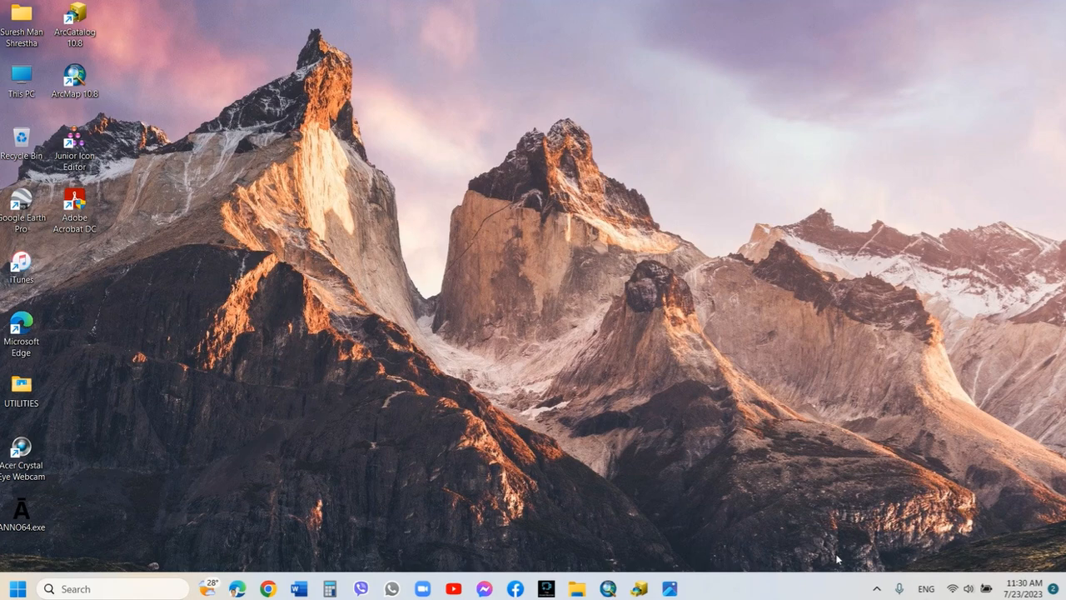
{"action": "mouse_move", "coordinate": [671, 590]}
{"action": "left_click", "coordinate": [642, 527]}
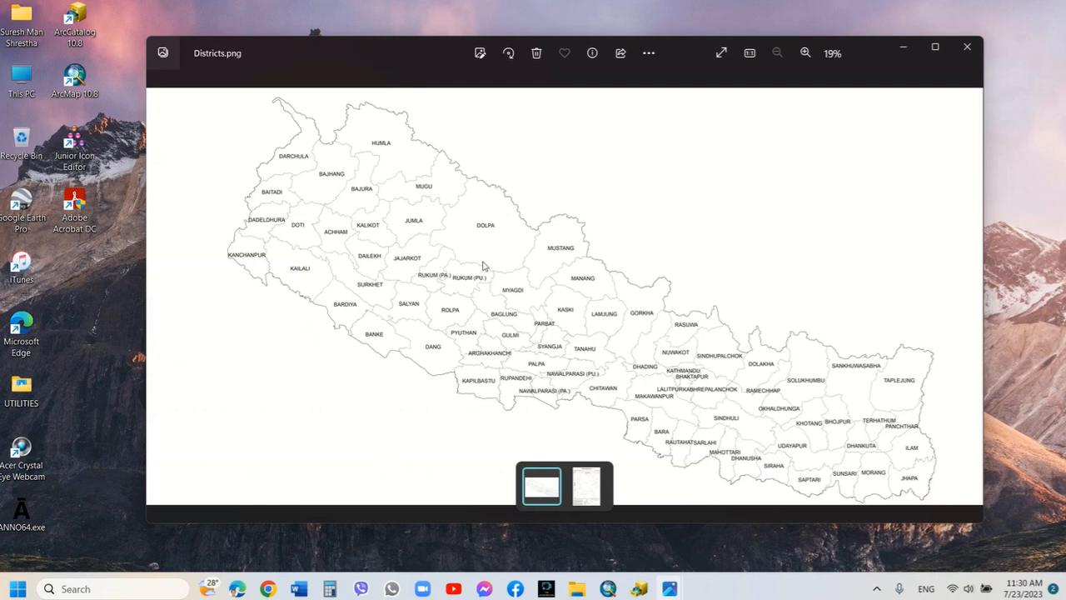
{"action": "left_click", "coordinate": [904, 51]}
View the map_body_A3size.png layout and its map body dimensions in Photos, and minimize it when done.
{"action": "mouse_move", "coordinate": [670, 589]}
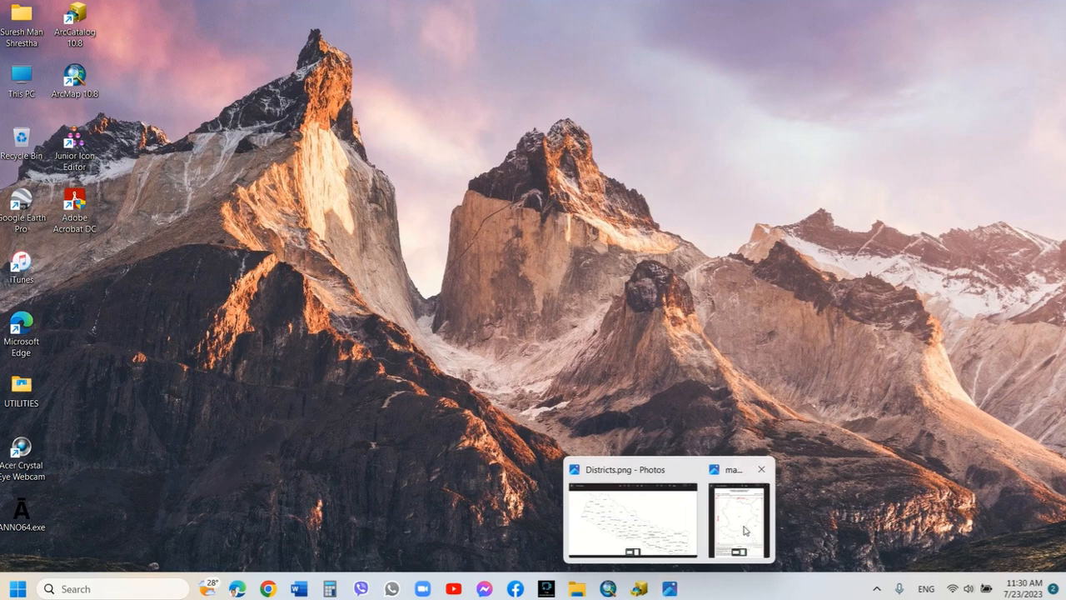
{"action": "mouse_move", "coordinate": [745, 530]}
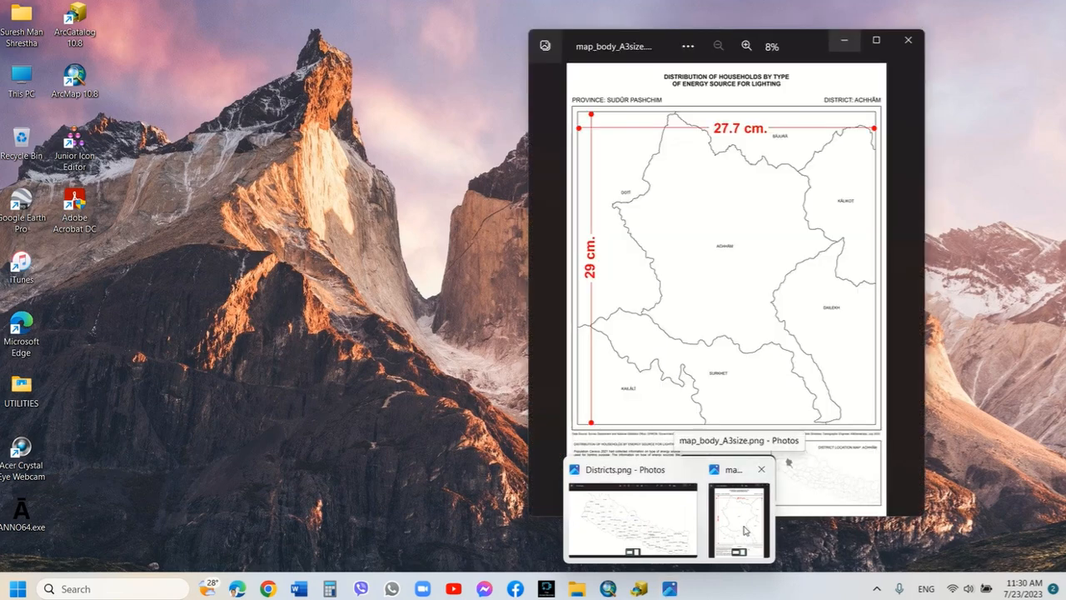
{"action": "left_click", "coordinate": [744, 527]}
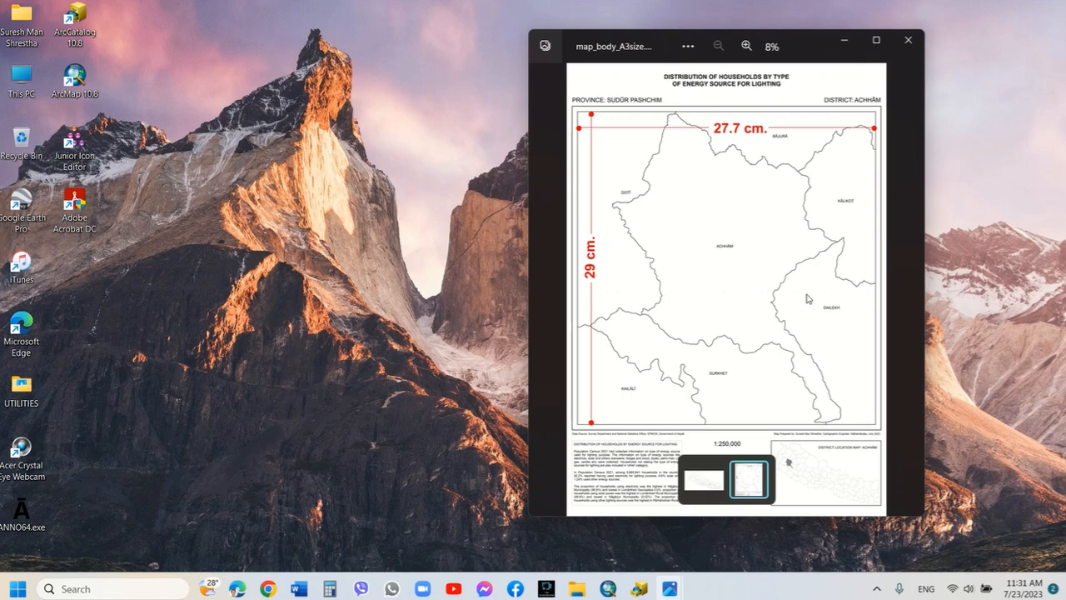
{"action": "left_click", "coordinate": [815, 47]}
{"action": "left_click_drag", "start_coordinate": [816, 47], "coordinate": [547, 44]}
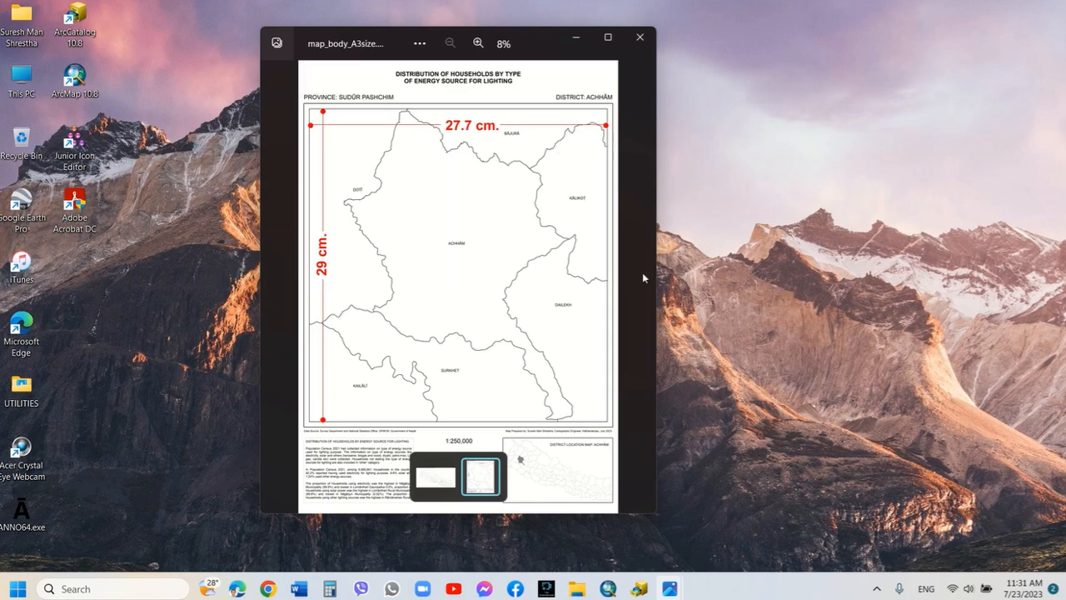
{"action": "left_click", "coordinate": [576, 37]}
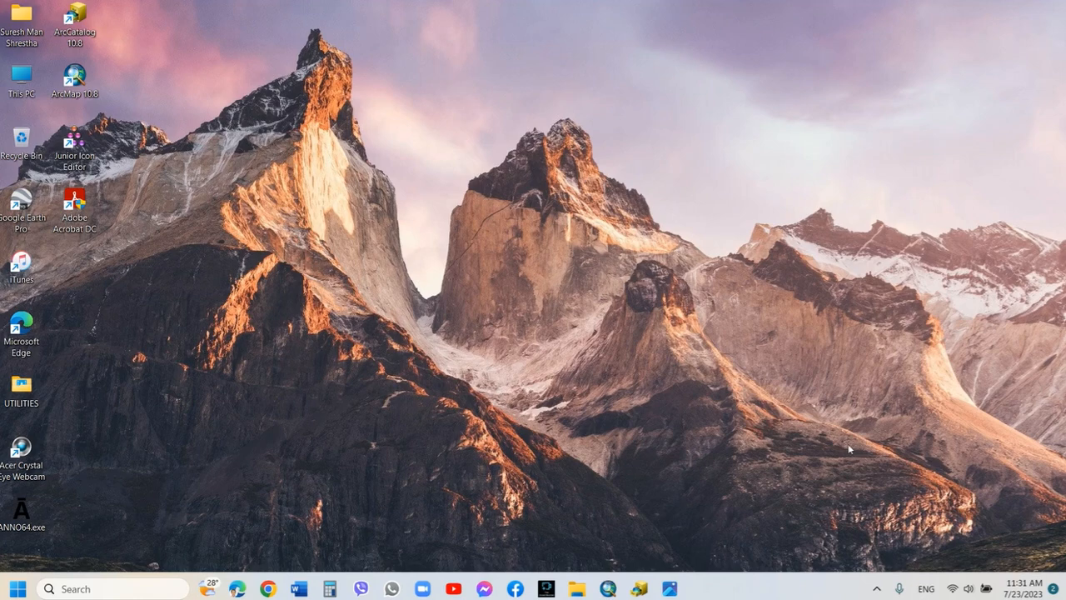
Switch to ArcMap and set the Layers data frame's coordinate system to the favorite AEAC.
{"action": "left_click", "coordinate": [608, 589]}
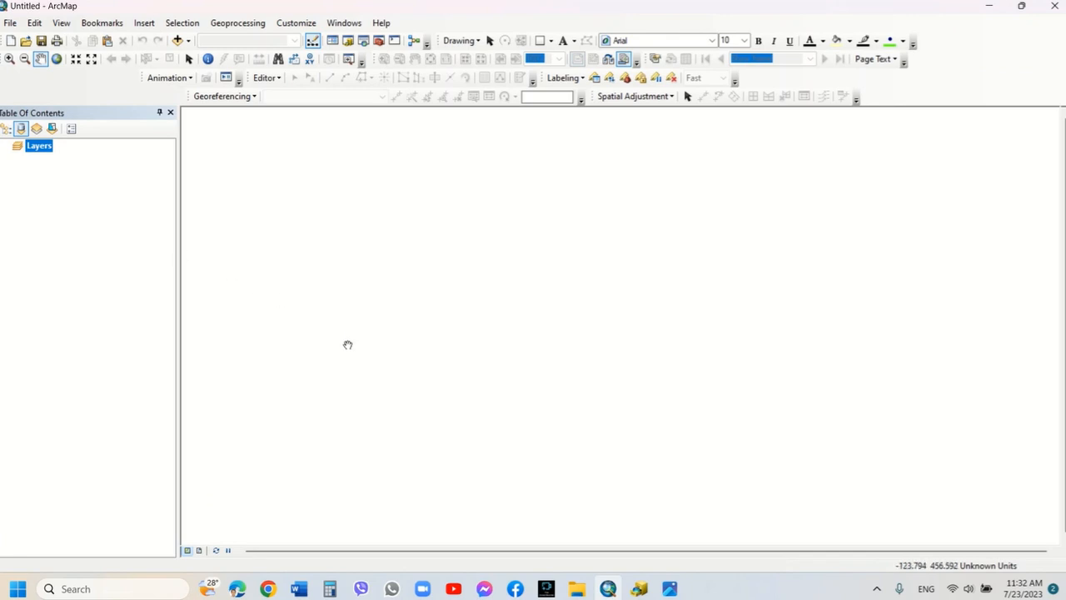
{"action": "right_click", "coordinate": [49, 150]}
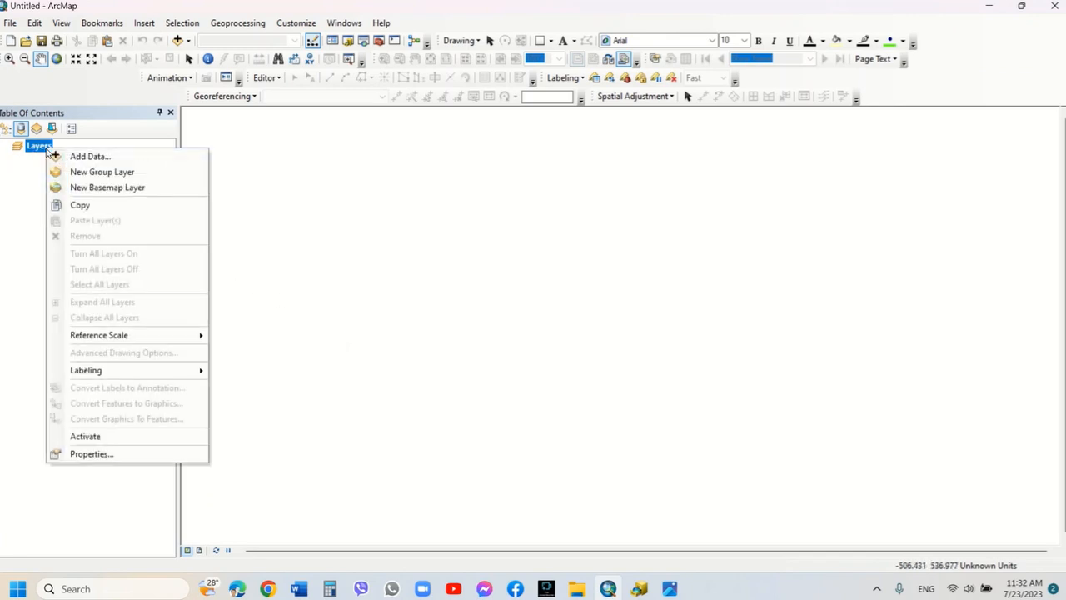
{"action": "left_click", "coordinate": [96, 454]}
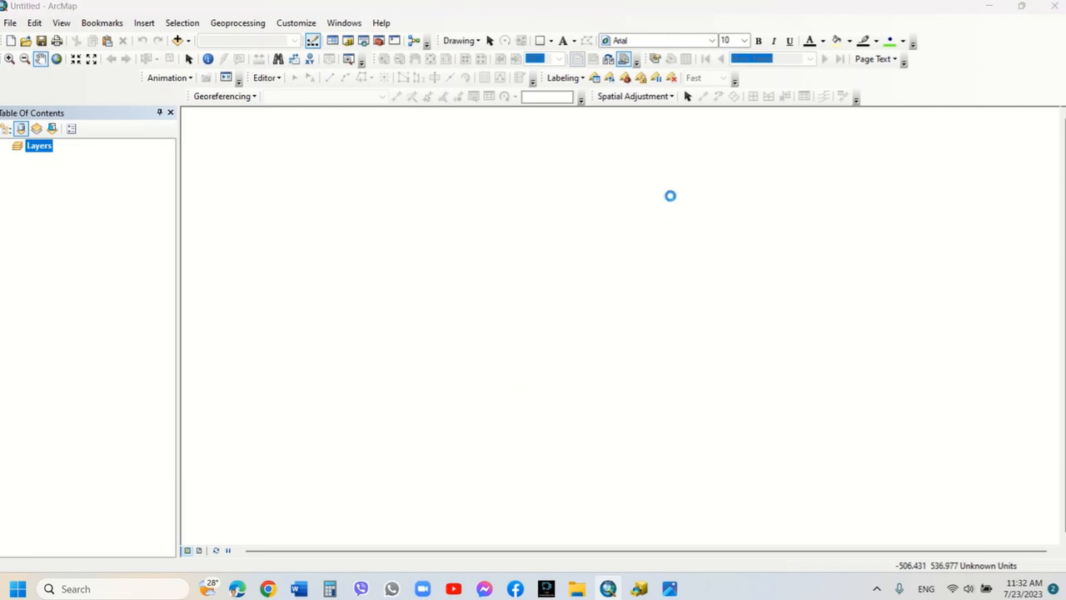
{"action": "left_click", "coordinate": [552, 84]}
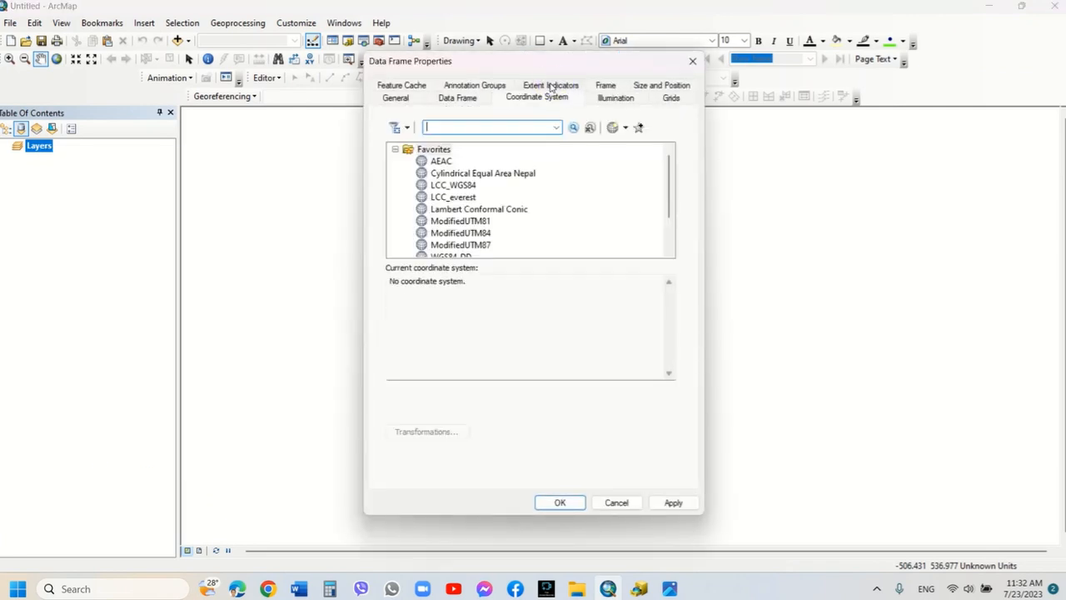
{"action": "left_click", "coordinate": [441, 161]}
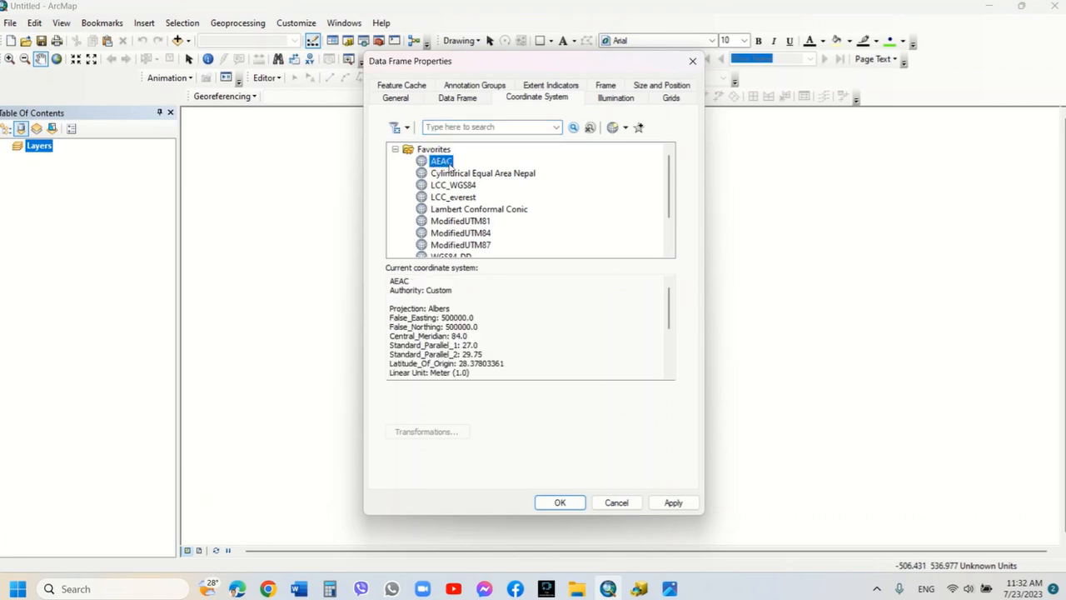
{"action": "left_click", "coordinate": [673, 503]}
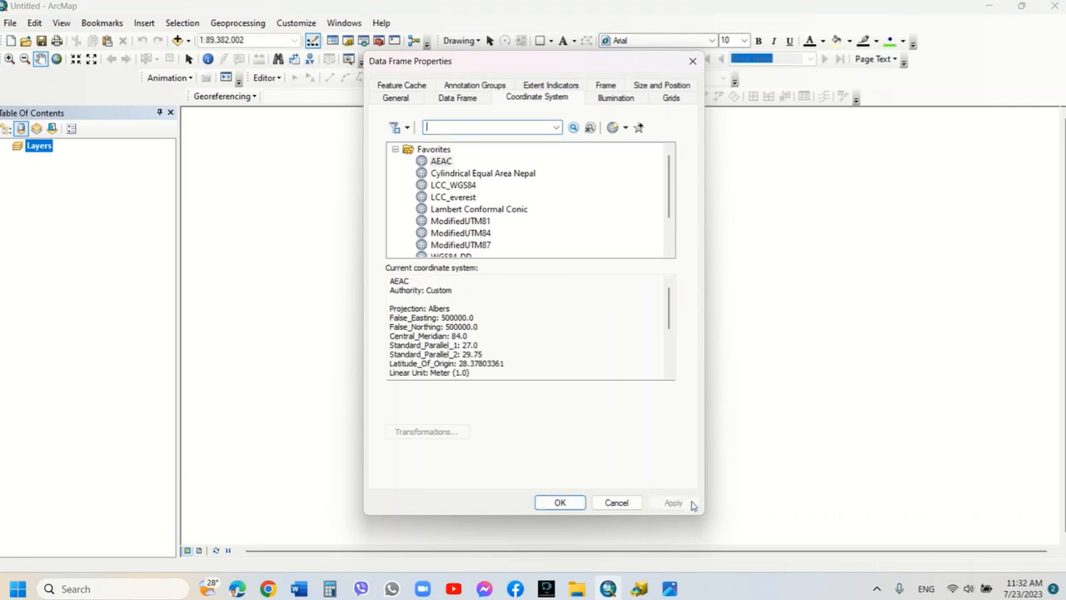
{"action": "left_click", "coordinate": [556, 503]}
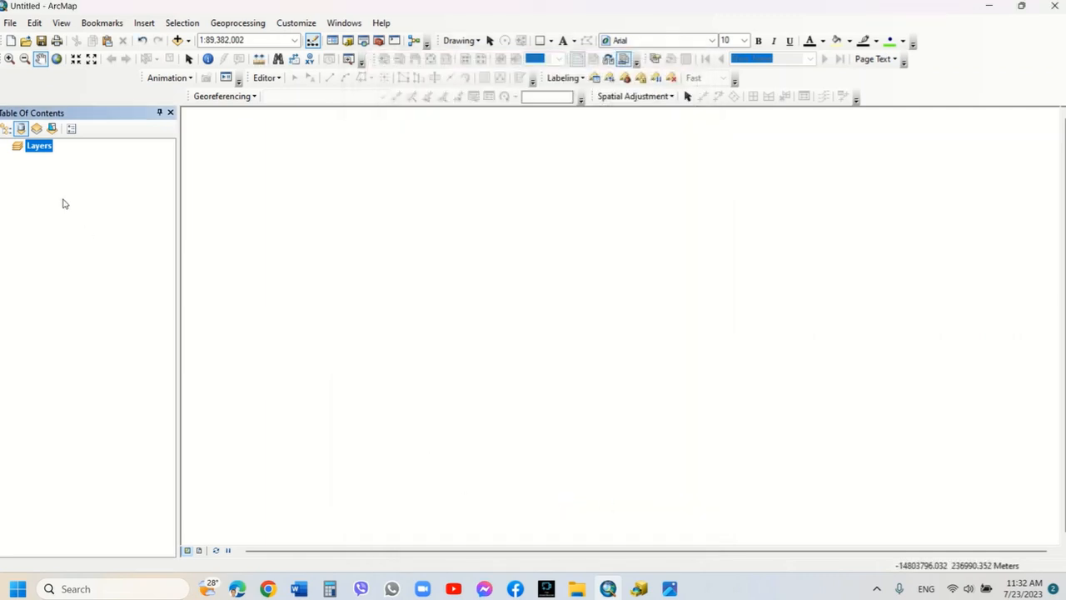
Add the district_ar feature class from the area_as_per_sd dataset to the map.
{"action": "left_click", "coordinate": [180, 40]}
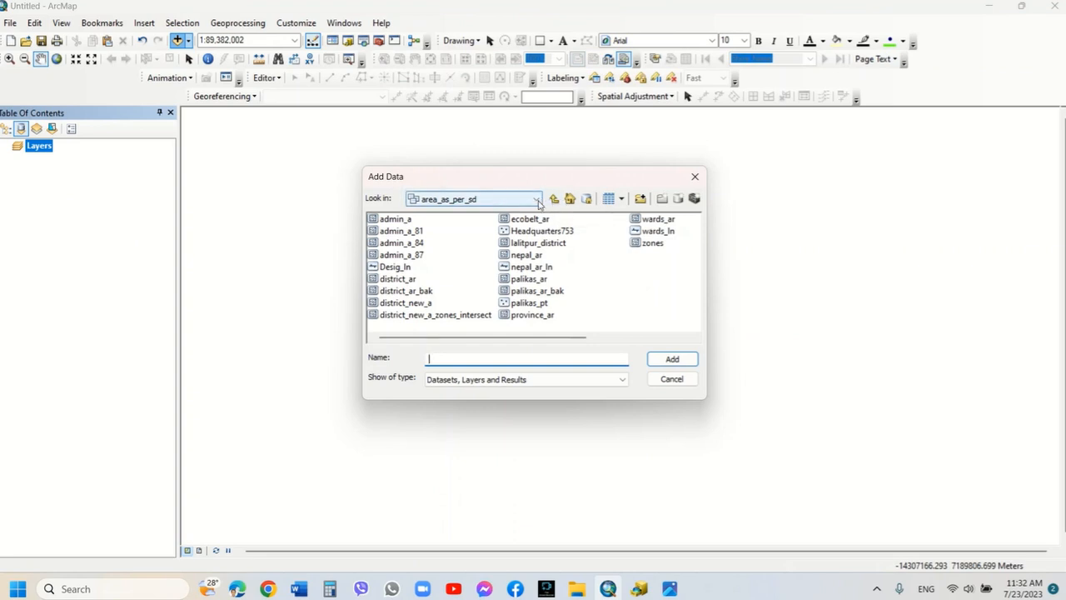
{"action": "left_click", "coordinate": [536, 200]}
{"action": "scroll", "coordinate": [524, 314], "scroll_direction": "up", "scroll_amount": 3}
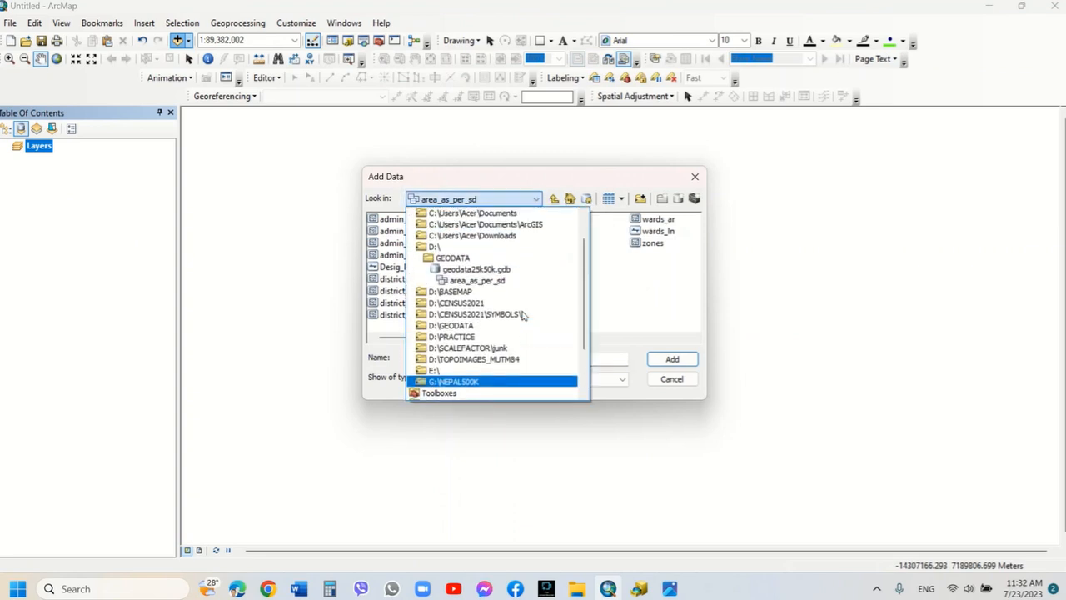
{"action": "left_click", "coordinate": [560, 173]}
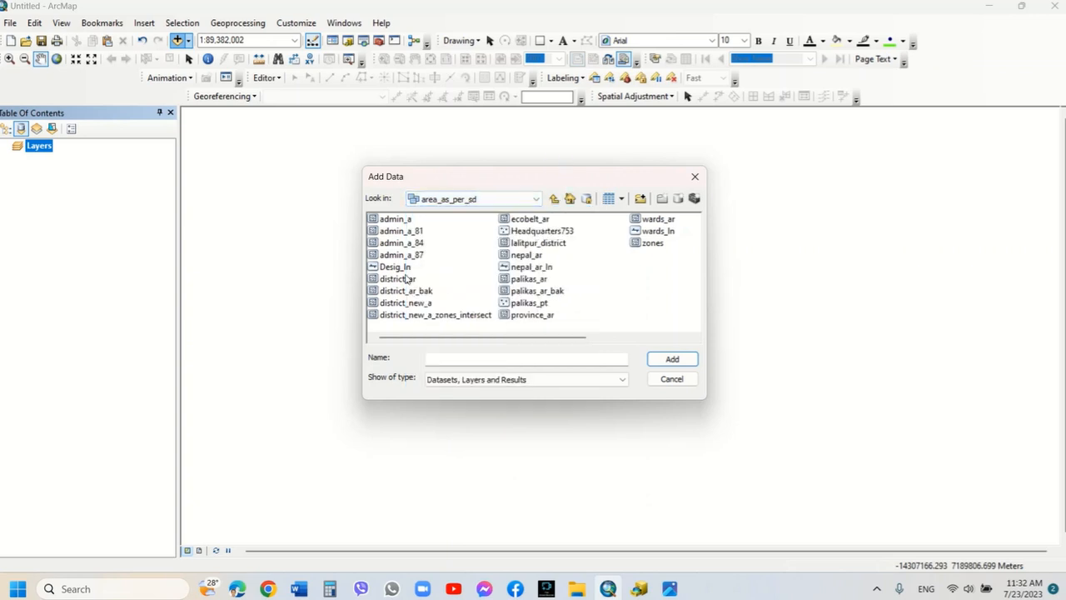
{"action": "left_click", "coordinate": [404, 278]}
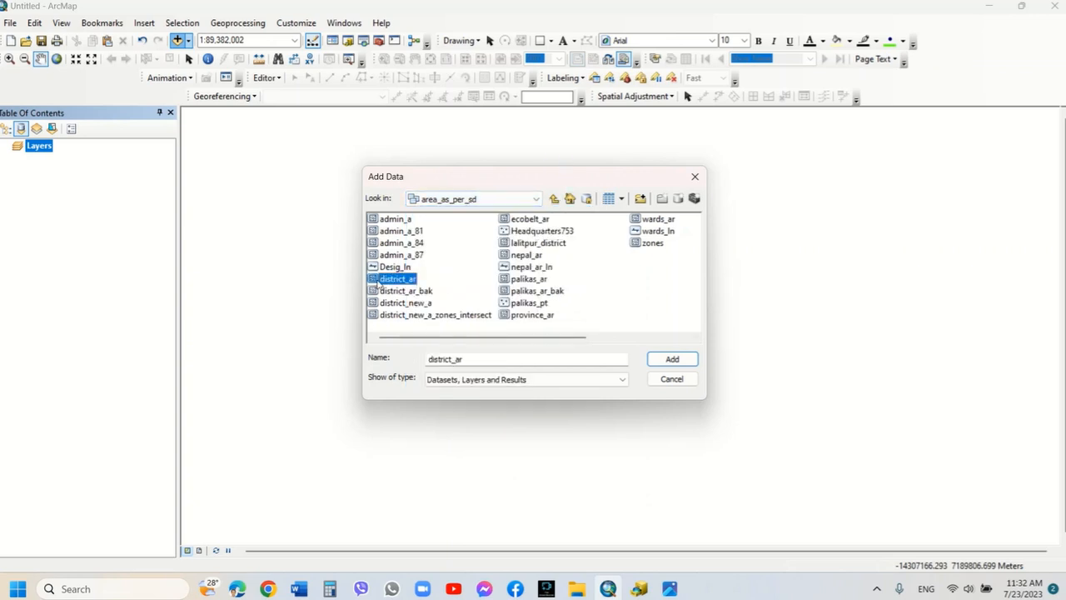
{"action": "left_click", "coordinate": [658, 359]}
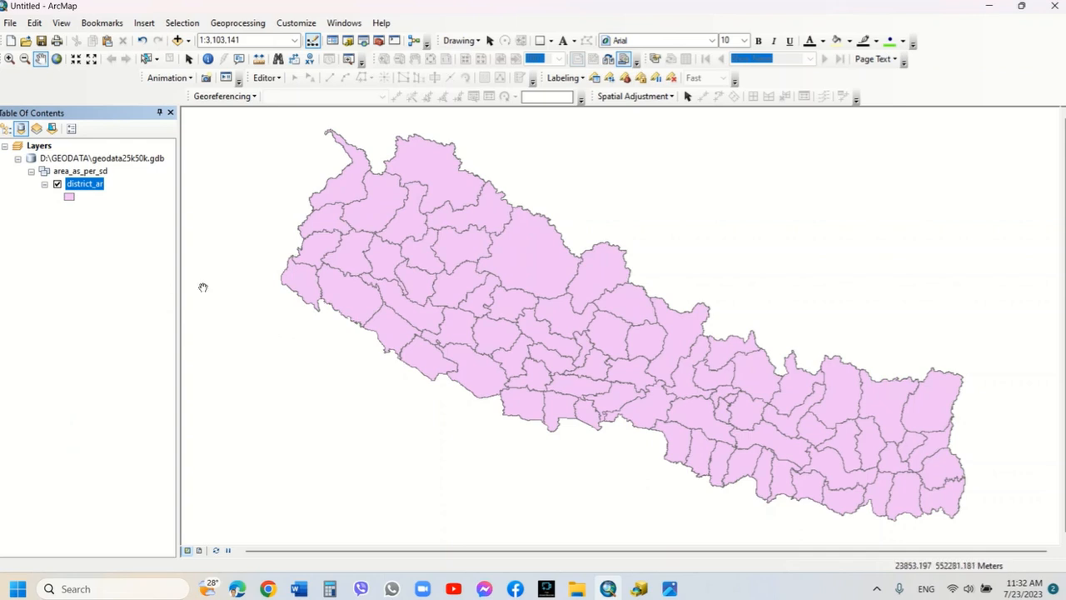
{"action": "right_click", "coordinate": [88, 181]}
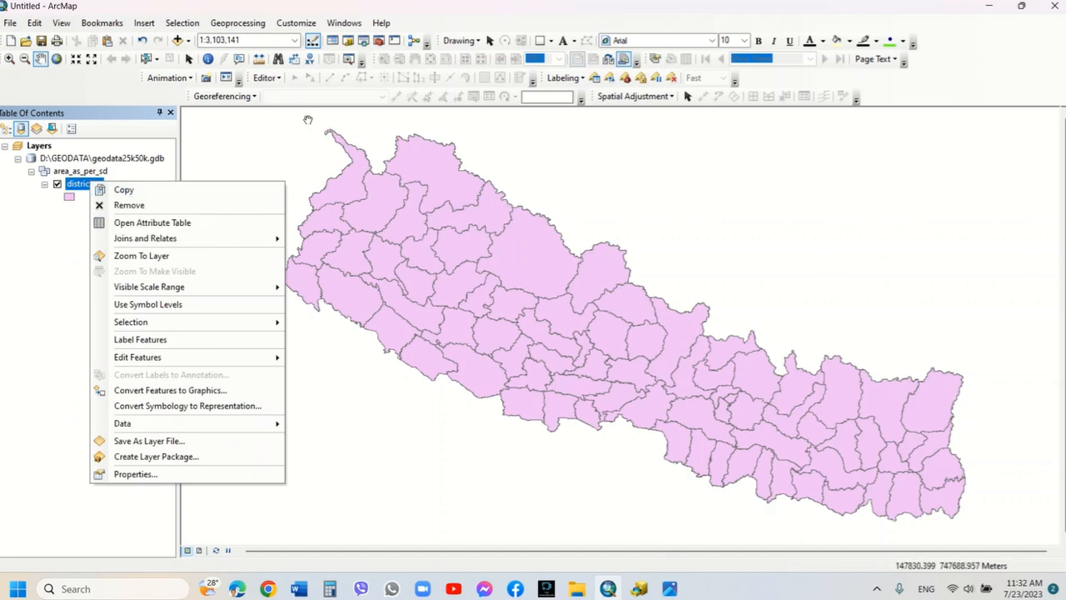
{"action": "left_click", "coordinate": [86, 86]}
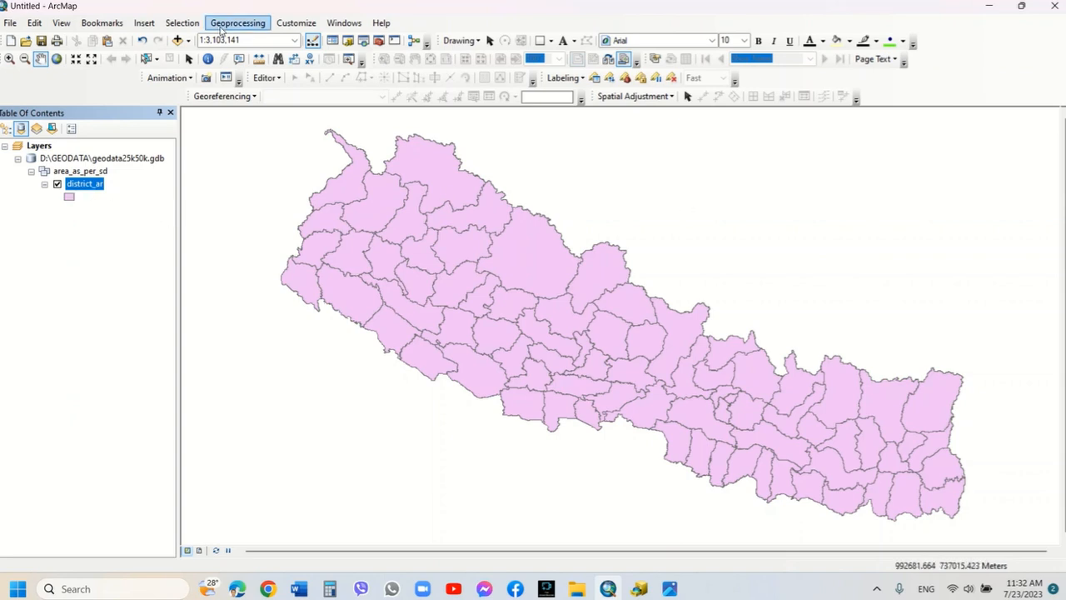
Create a new file geodatabase in the D:\PRACTICE folder through the Catalog.
{"action": "left_click", "coordinate": [349, 41]}
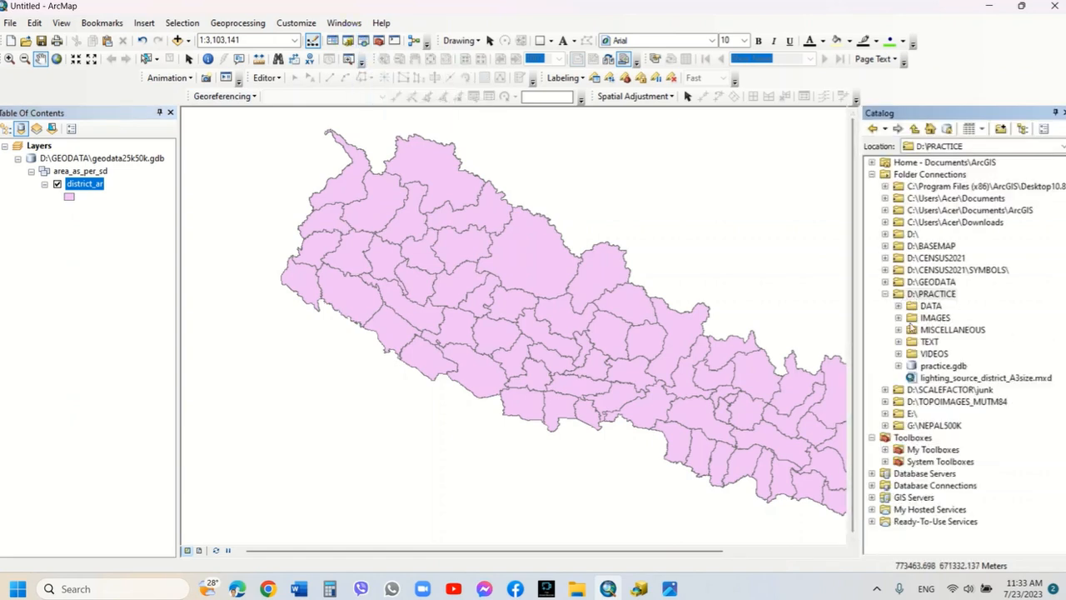
{"action": "left_click", "coordinate": [940, 298]}
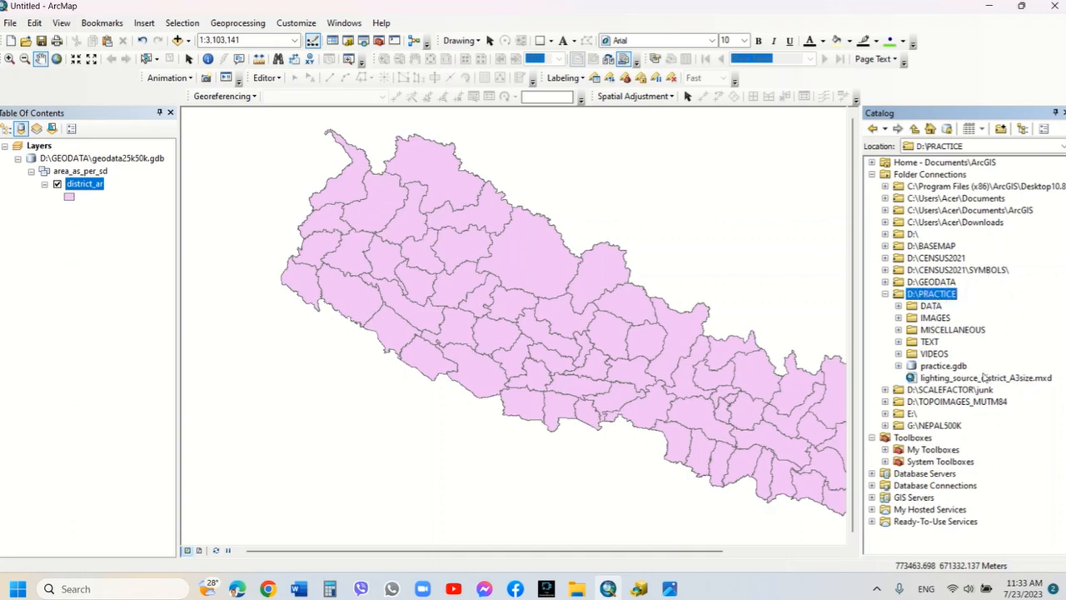
{"action": "right_click", "coordinate": [952, 302]}
{"action": "mouse_move", "coordinate": [991, 384]}
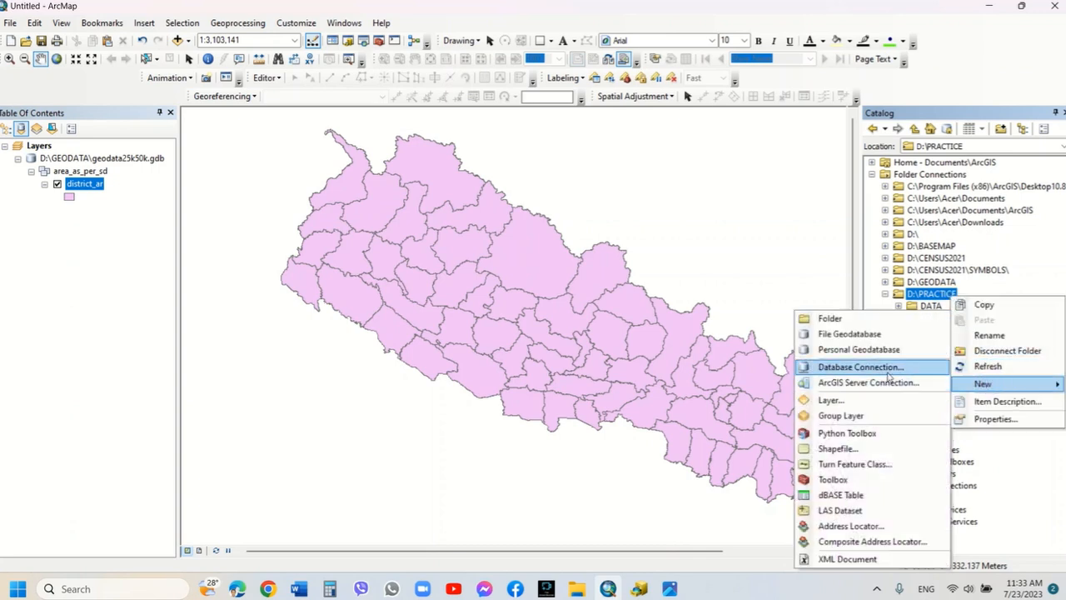
{"action": "left_click", "coordinate": [851, 334]}
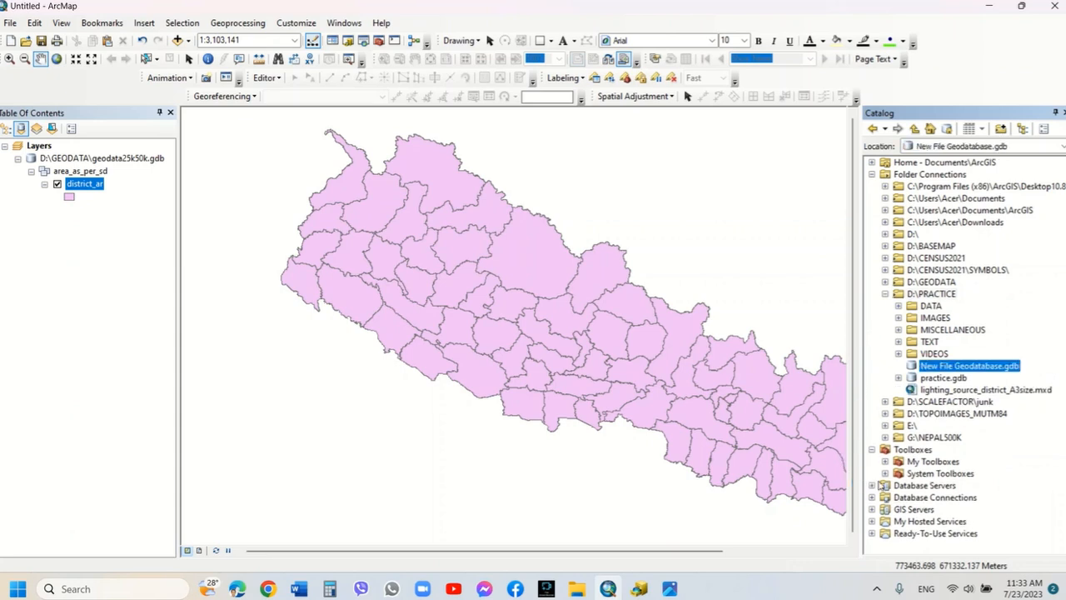
Rename the new file geodatabase as practice_AEAC.gdb.
{"action": "right_click", "coordinate": [966, 366]}
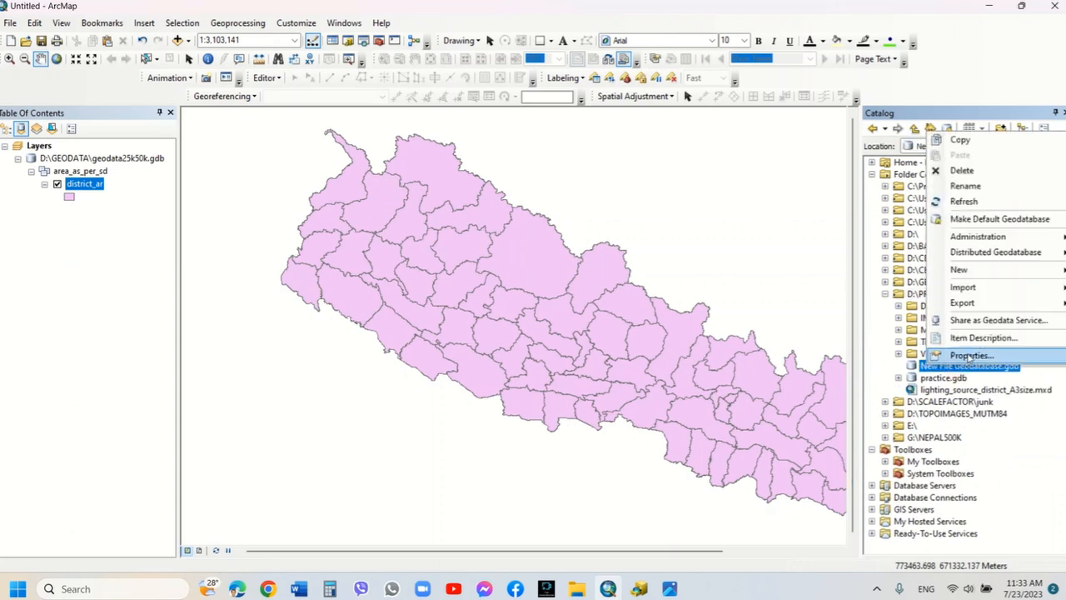
{"action": "left_click", "coordinate": [966, 186]}
{"action": "left_click", "coordinate": [1003, 366], "text": "shift"}
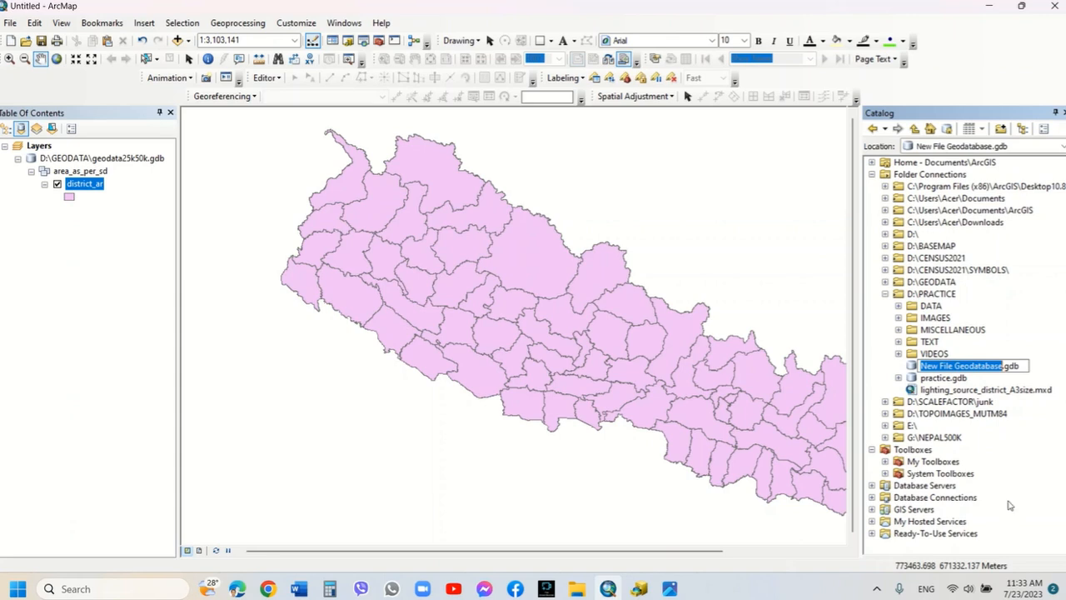
{"action": "type", "text": "practice_"}
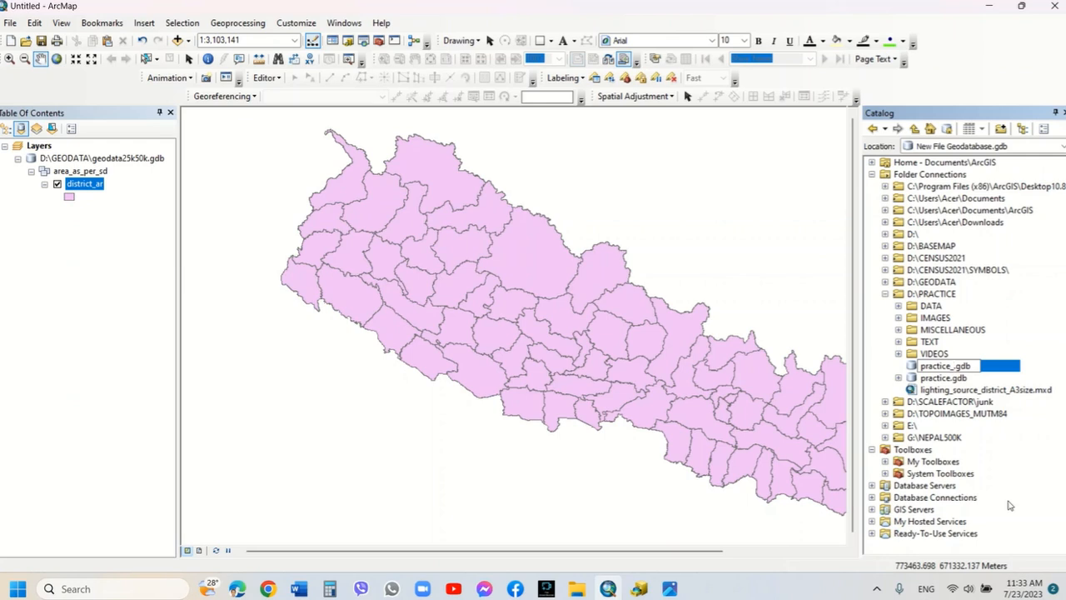
{"action": "type", "text": "AEAC"}
{"action": "key", "text": "Return"}
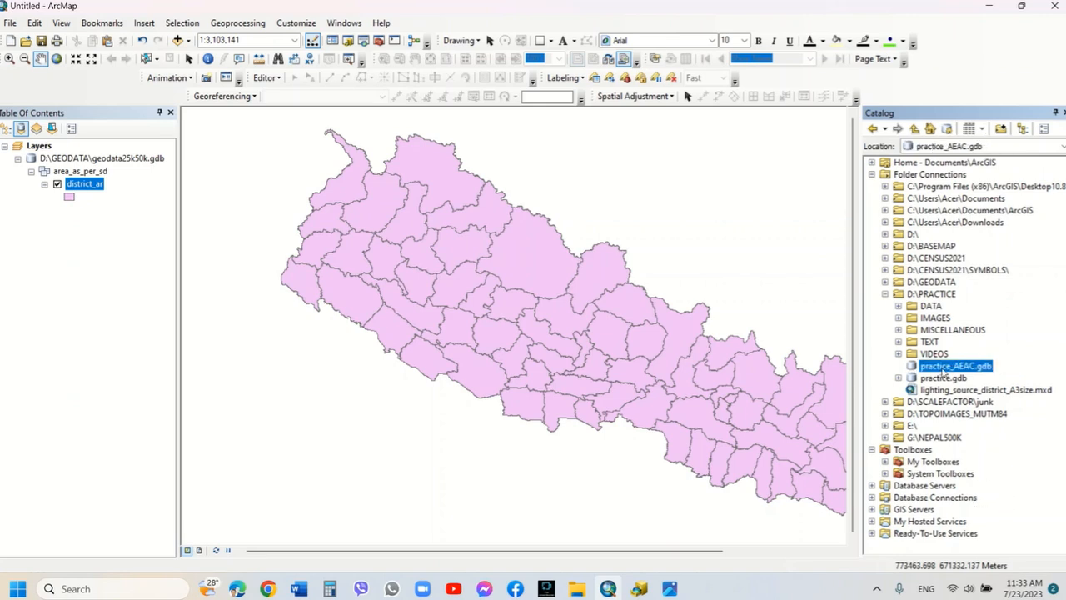
Create a feature dataset named administrative in practice_AEAC.gdb with the favorite AEAC coordinate system, and close the Catalog.
{"action": "right_click", "coordinate": [968, 369]}
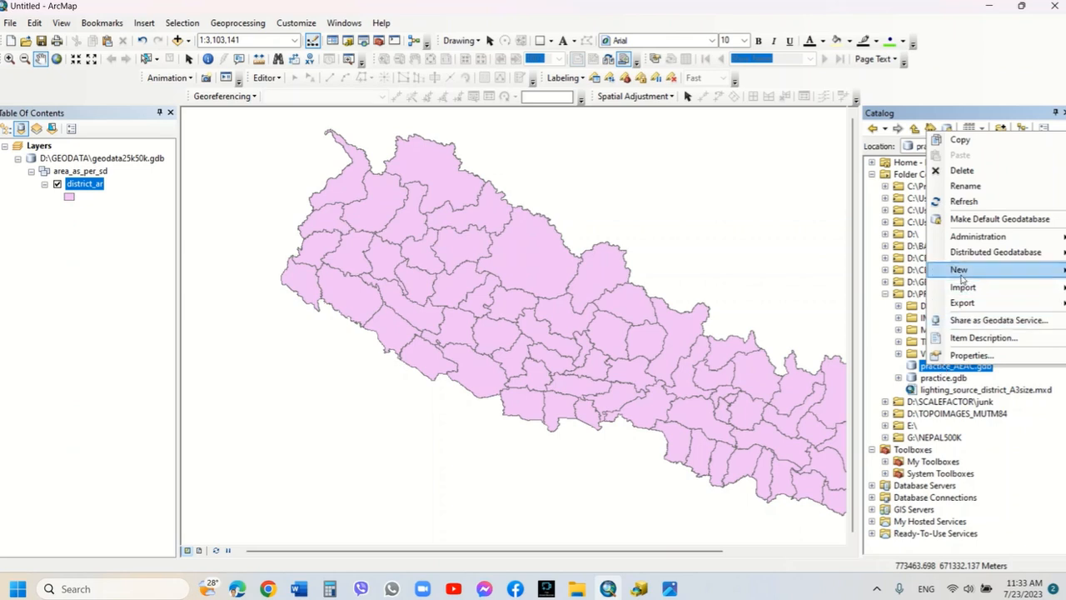
{"action": "mouse_move", "coordinate": [963, 270]}
{"action": "left_click", "coordinate": [854, 272]}
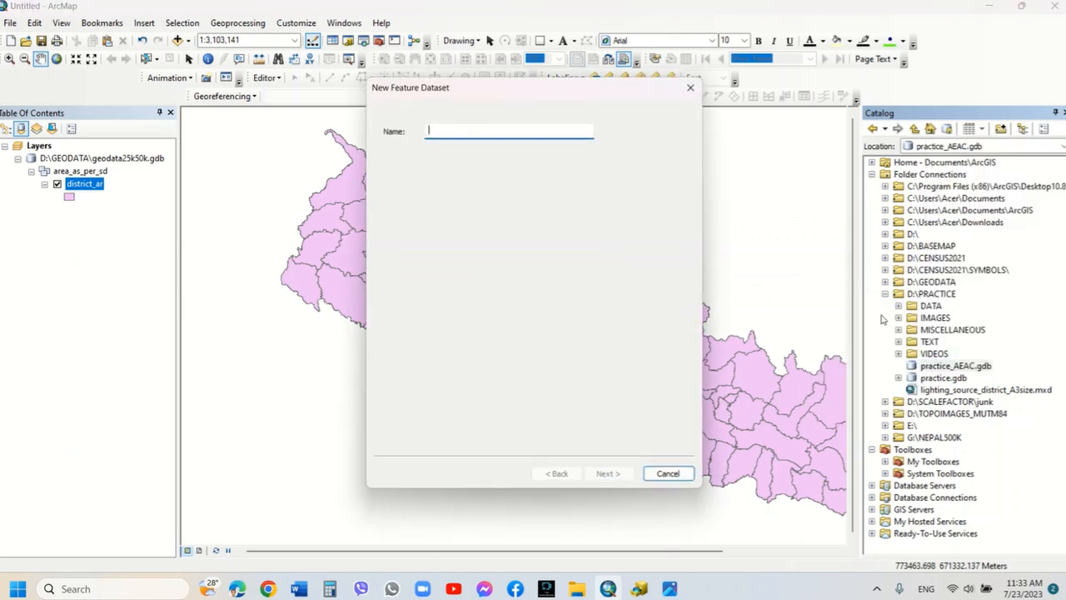
{"action": "type", "text": "administrative"}
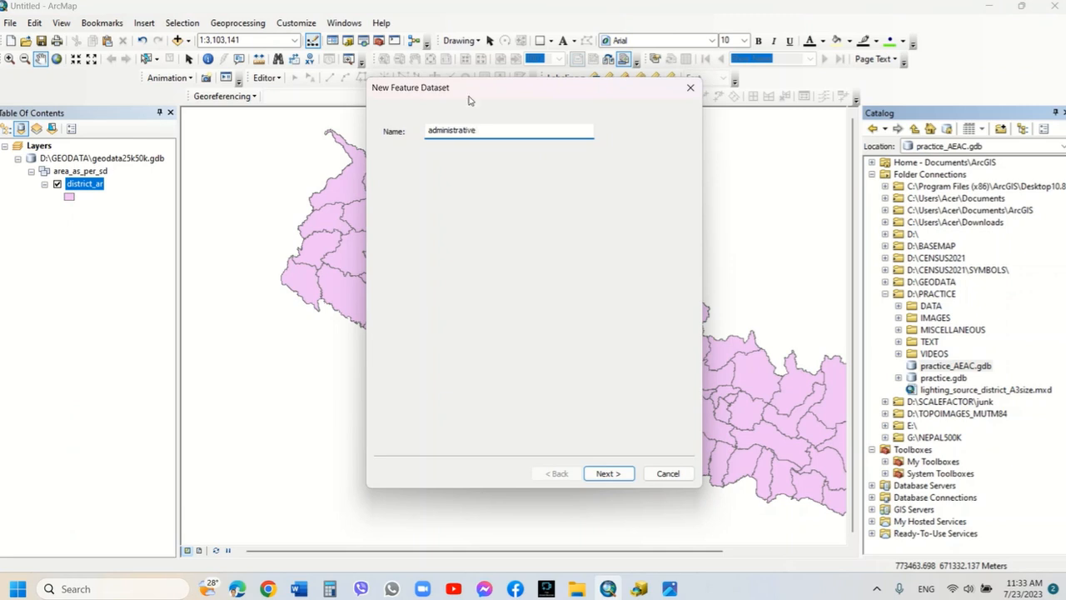
{"action": "left_click", "coordinate": [607, 474]}
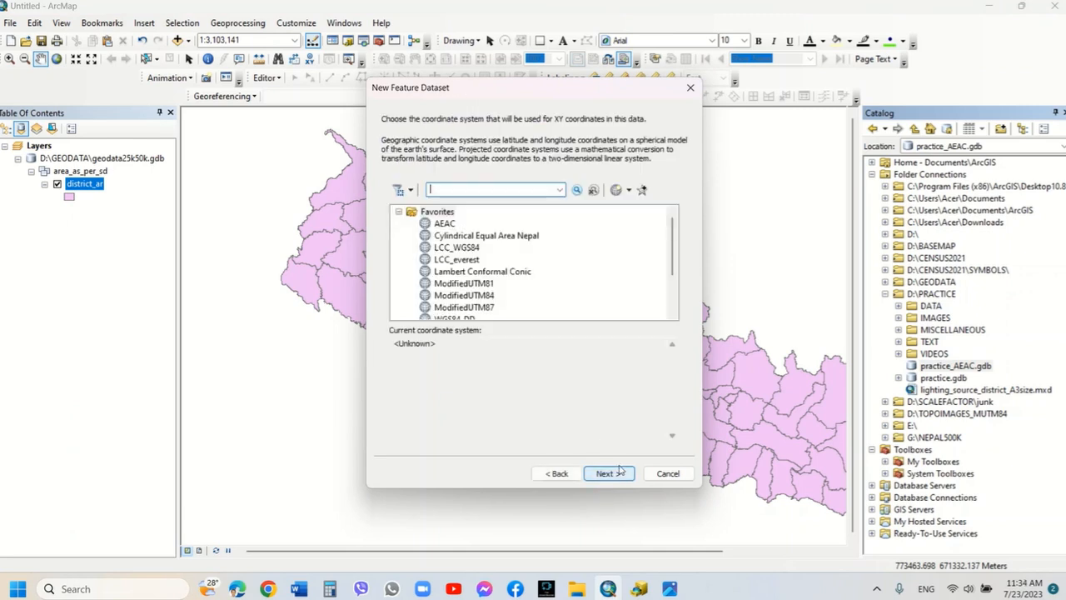
{"action": "left_click", "coordinate": [443, 224]}
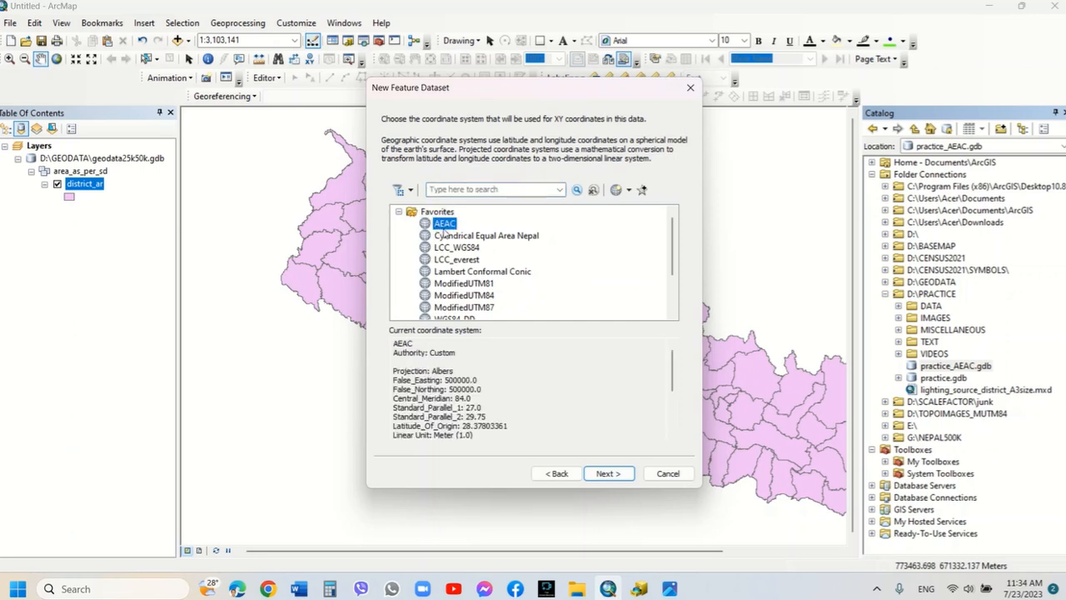
{"action": "left_click", "coordinate": [608, 473]}
{"action": "left_click", "coordinate": [615, 474]}
{"action": "left_click", "coordinate": [610, 473]}
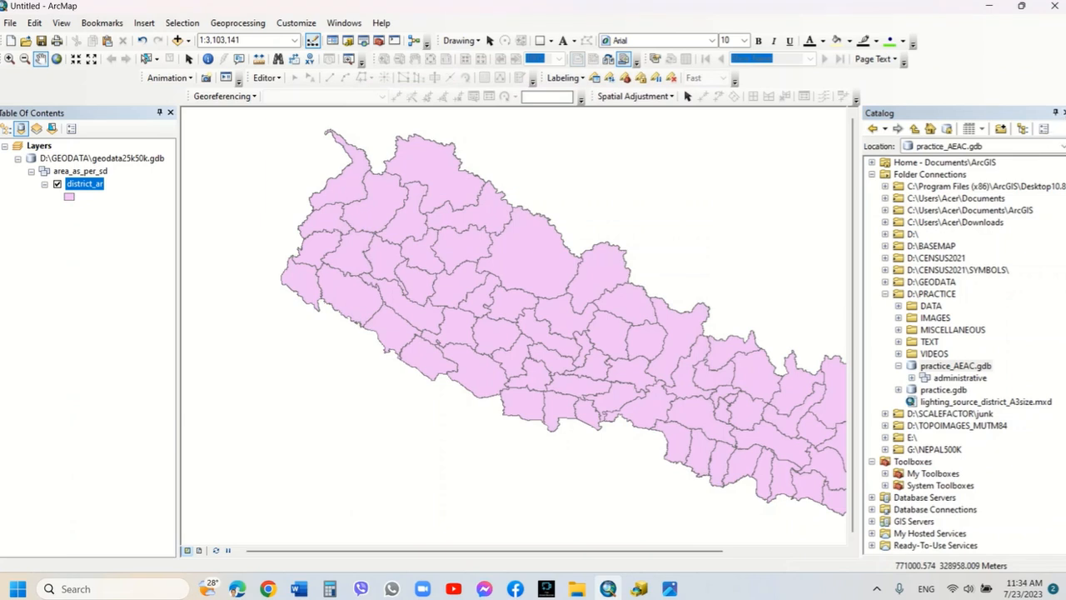
{"action": "left_click", "coordinate": [1063, 113]}
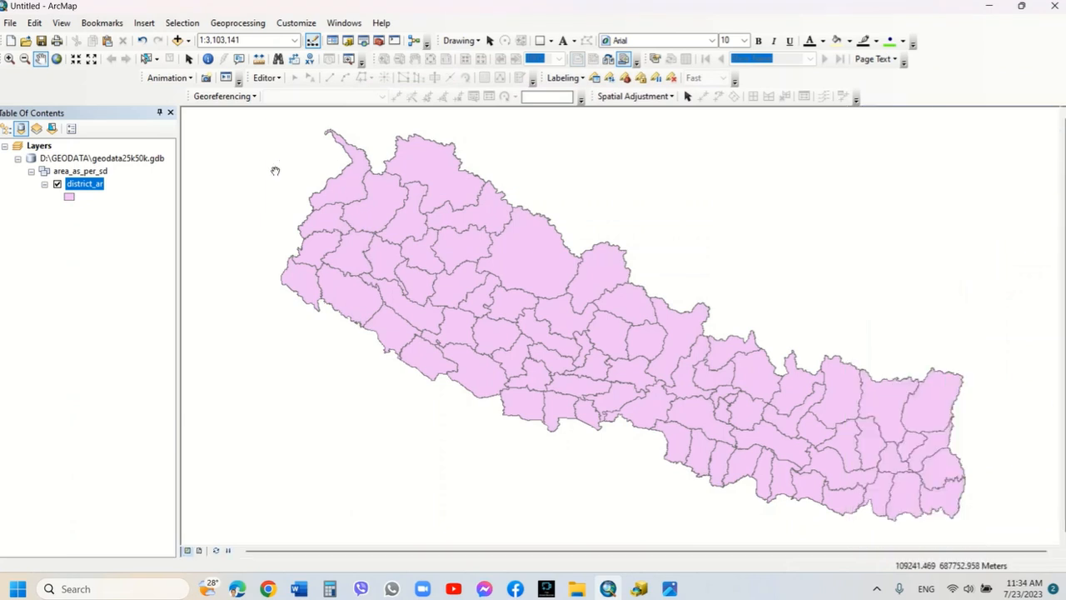
Check the source coordinate system of the district_ar layer in its properties.
{"action": "right_click", "coordinate": [96, 187]}
{"action": "left_click", "coordinate": [137, 480]}
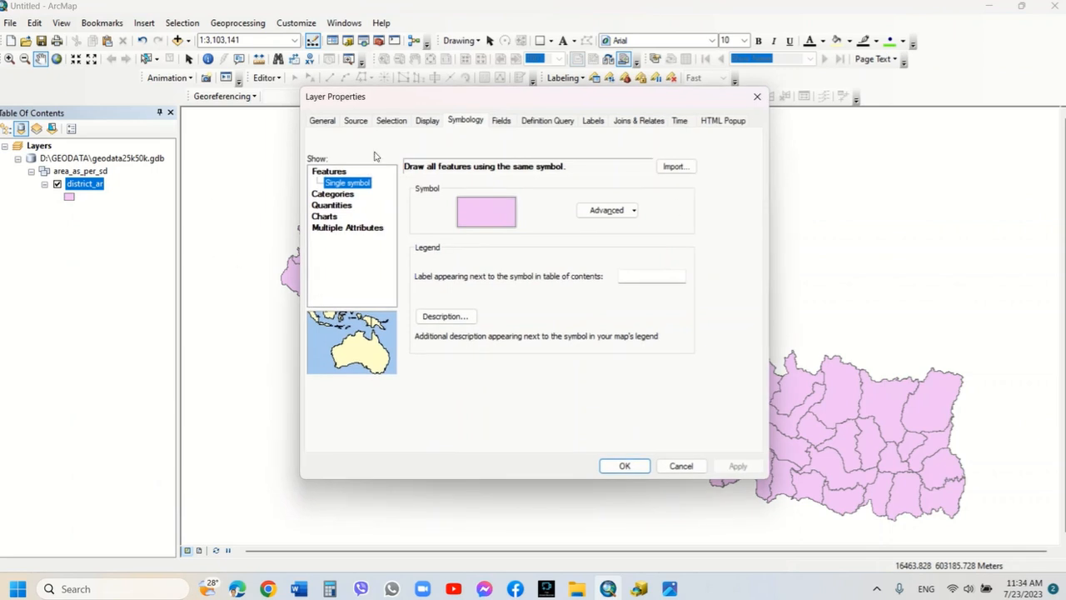
{"action": "left_click", "coordinate": [356, 121]}
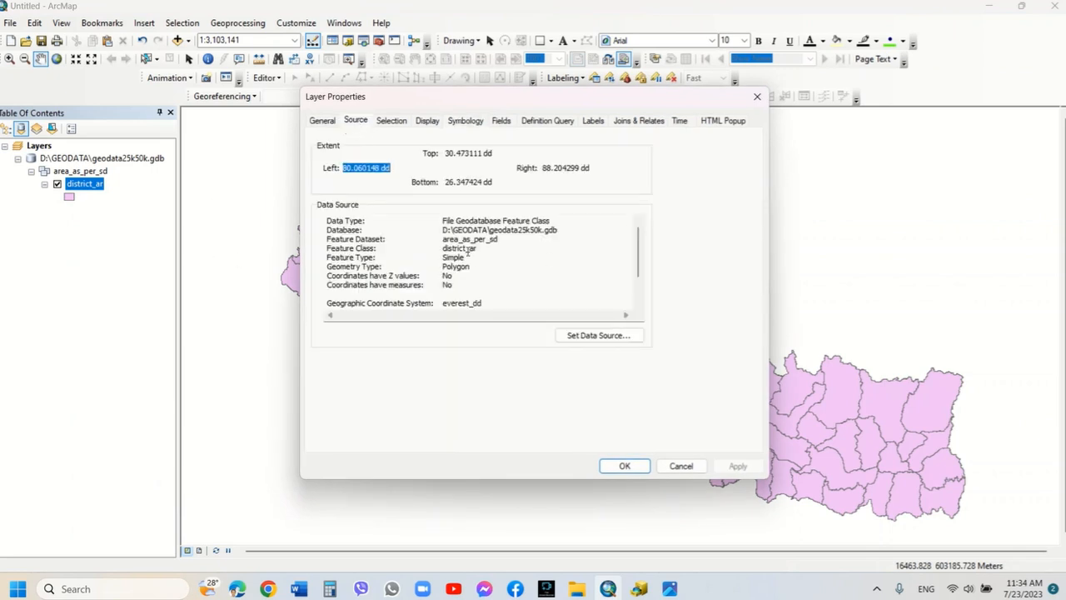
{"action": "left_click_drag", "start_coordinate": [437, 303], "coordinate": [500, 302]}
{"action": "left_click", "coordinate": [524, 287]}
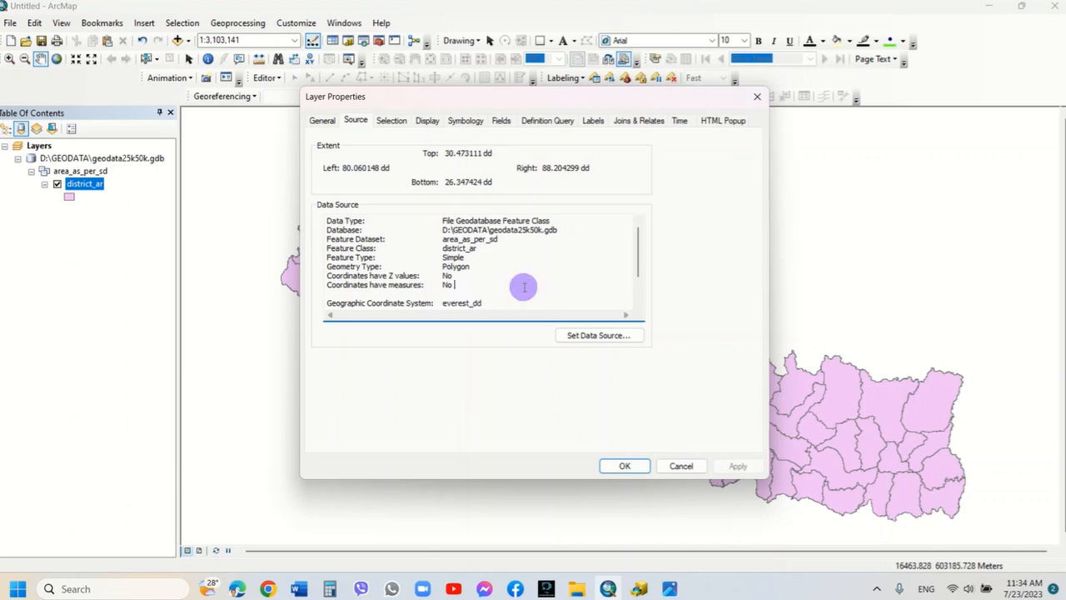
{"action": "left_click", "coordinate": [681, 466]}
Start exporting all district_ar features, choosing the administrative dataset of practice_AEAC.gdb as the output location.
{"action": "right_click", "coordinate": [79, 187]}
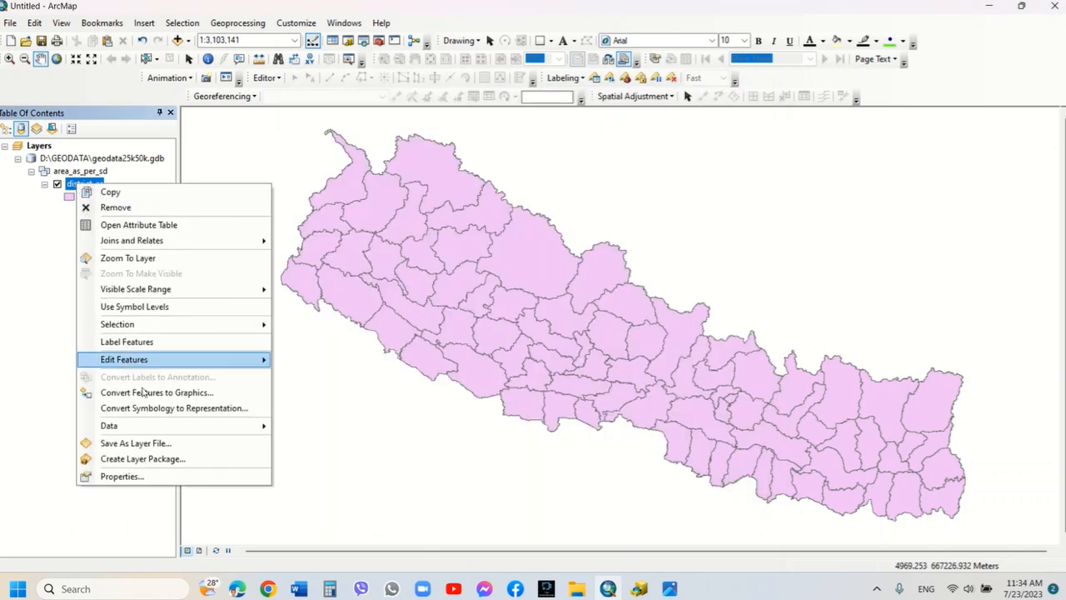
{"action": "mouse_move", "coordinate": [154, 426]}
{"action": "left_click", "coordinate": [338, 439]}
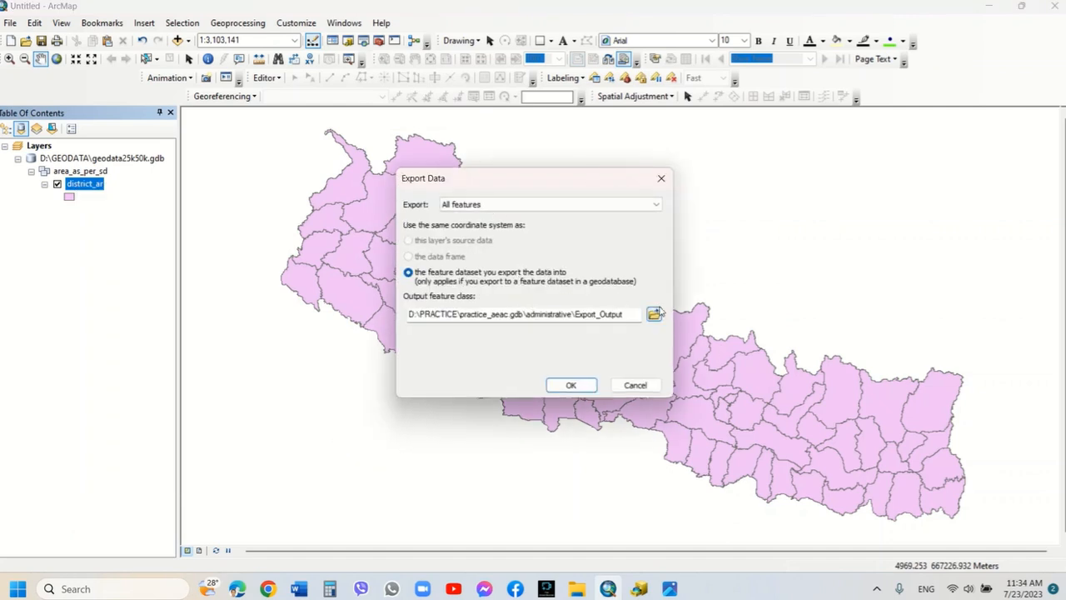
{"action": "left_click", "coordinate": [654, 315]}
{"action": "left_click", "coordinate": [554, 199]}
{"action": "left_click", "coordinate": [554, 200]}
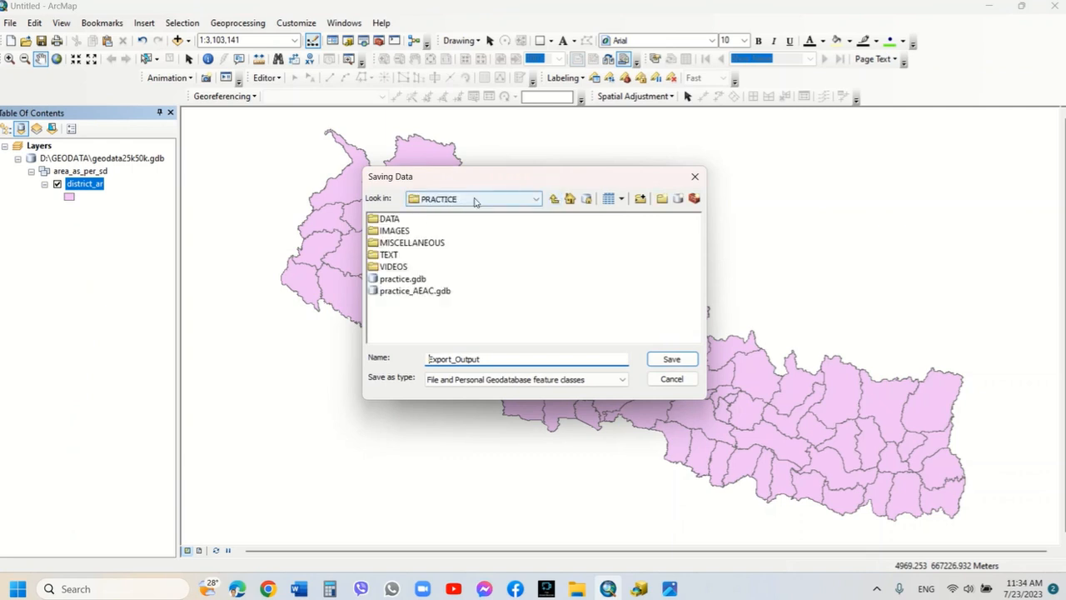
{"action": "double_click", "coordinate": [390, 294]}
{"action": "left_click", "coordinate": [397, 221]}
{"action": "double_click", "coordinate": [396, 221]}
Name the output feature class district_ar_index, run the export and add the exported data to the map.
{"action": "left_click_drag", "start_coordinate": [489, 359], "coordinate": [435, 358]}
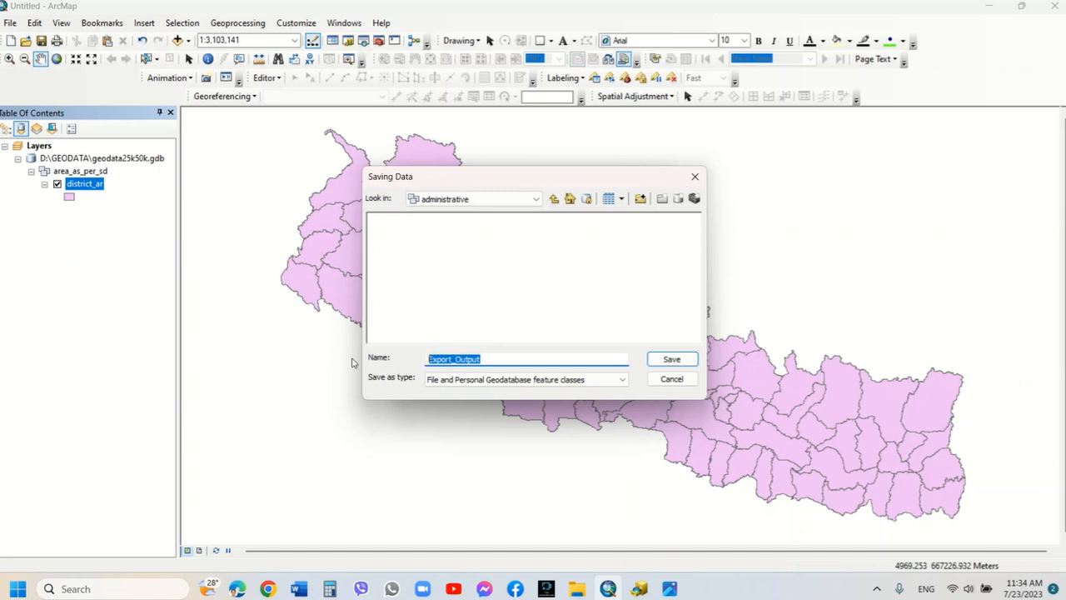
{"action": "type", "text": "district_ar_index"}
{"action": "left_click", "coordinate": [672, 359]}
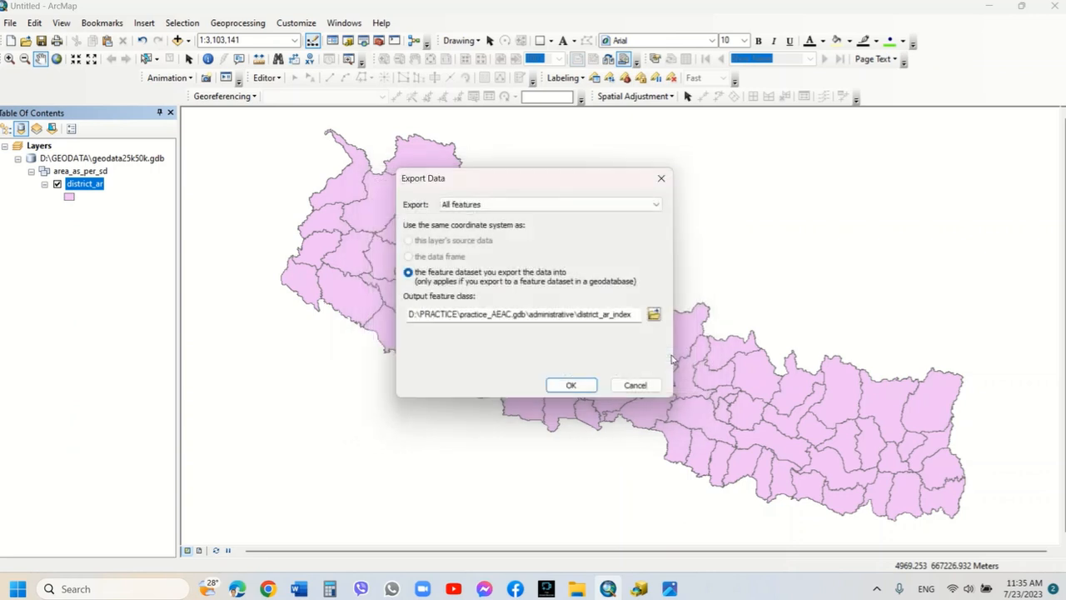
{"action": "left_click", "coordinate": [566, 385]}
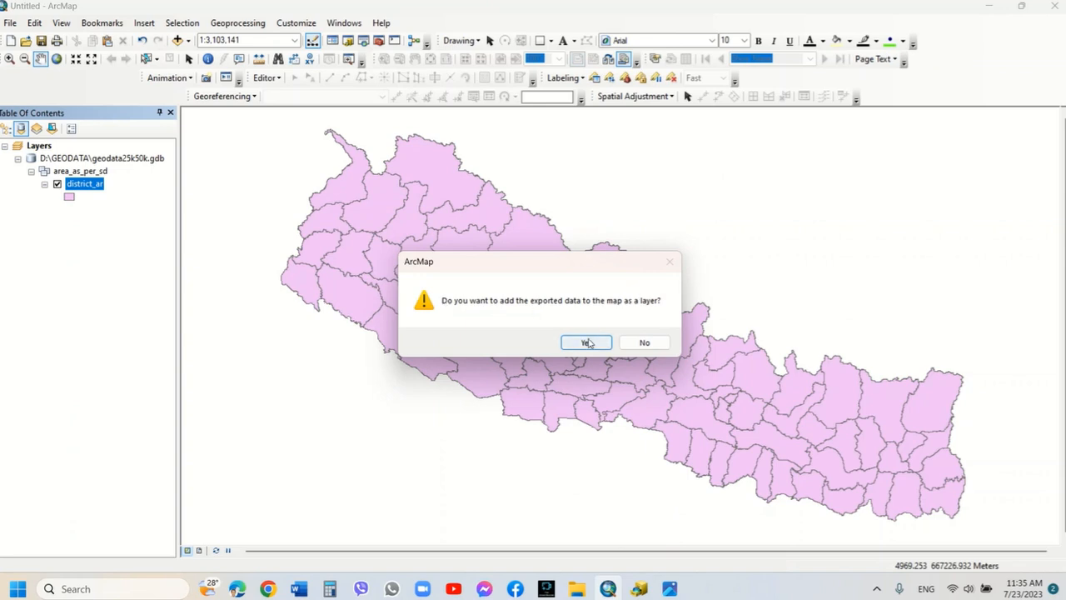
{"action": "left_click", "coordinate": [588, 343]}
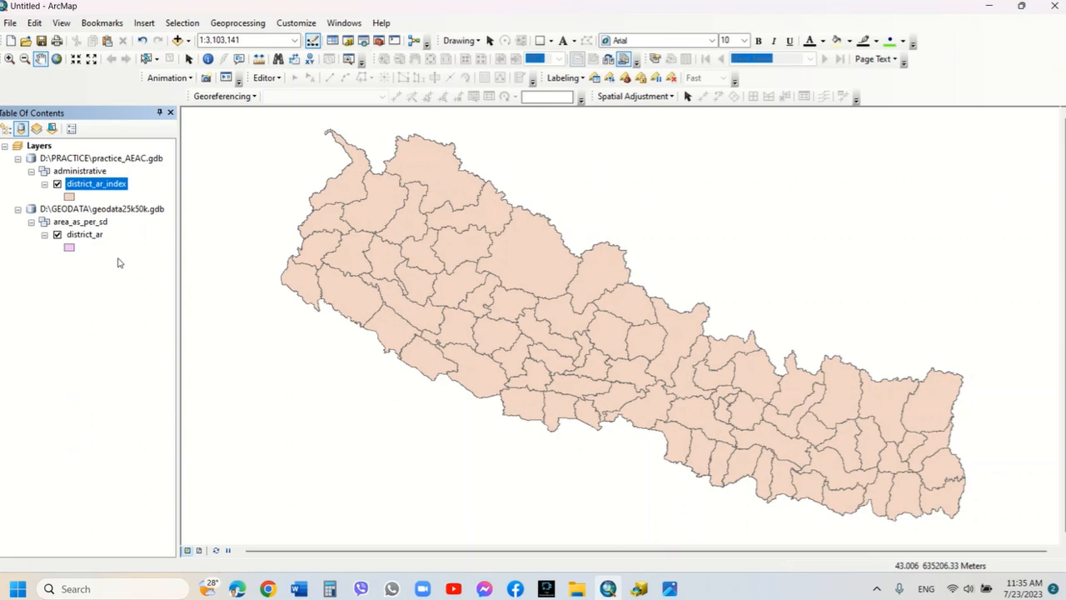
Remove the geodata25k50k.gdb source with its district_ar layer from the map and select district_ar_index.
{"action": "right_click", "coordinate": [108, 211]}
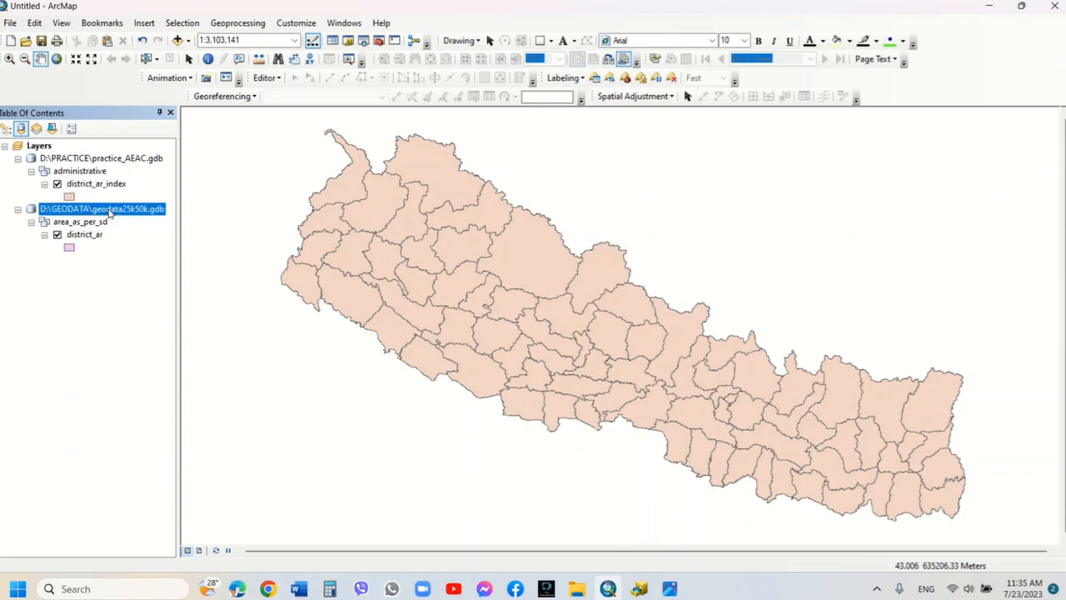
{"action": "left_click", "coordinate": [181, 216]}
{"action": "left_click", "coordinate": [98, 185]}
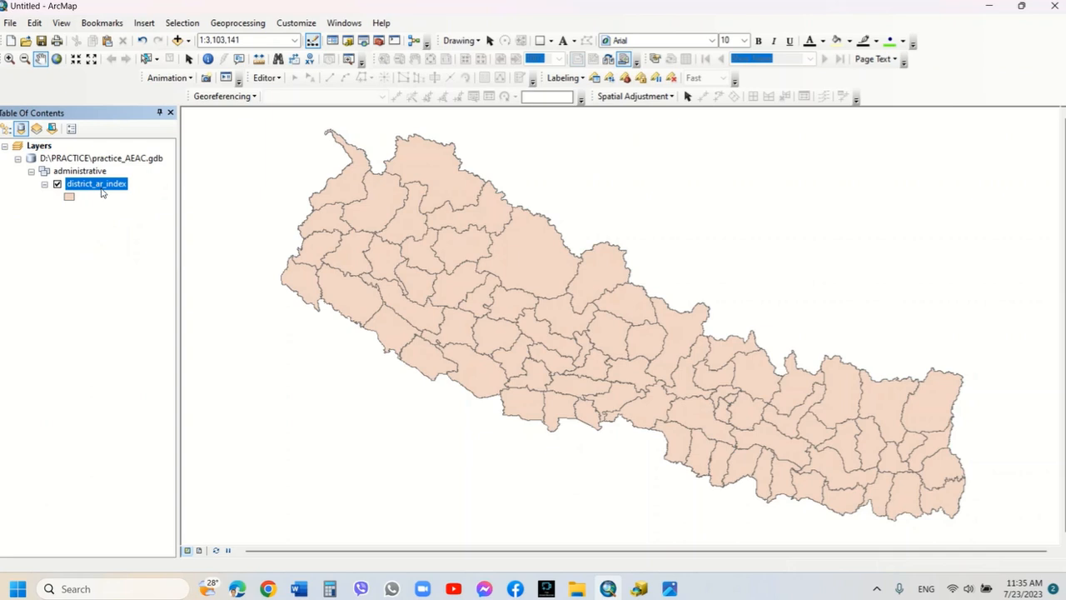
Hide the Shape_Length and Shape_Area fields in the district_ar_index attribute table, and close the table.
{"action": "right_click", "coordinate": [101, 191]}
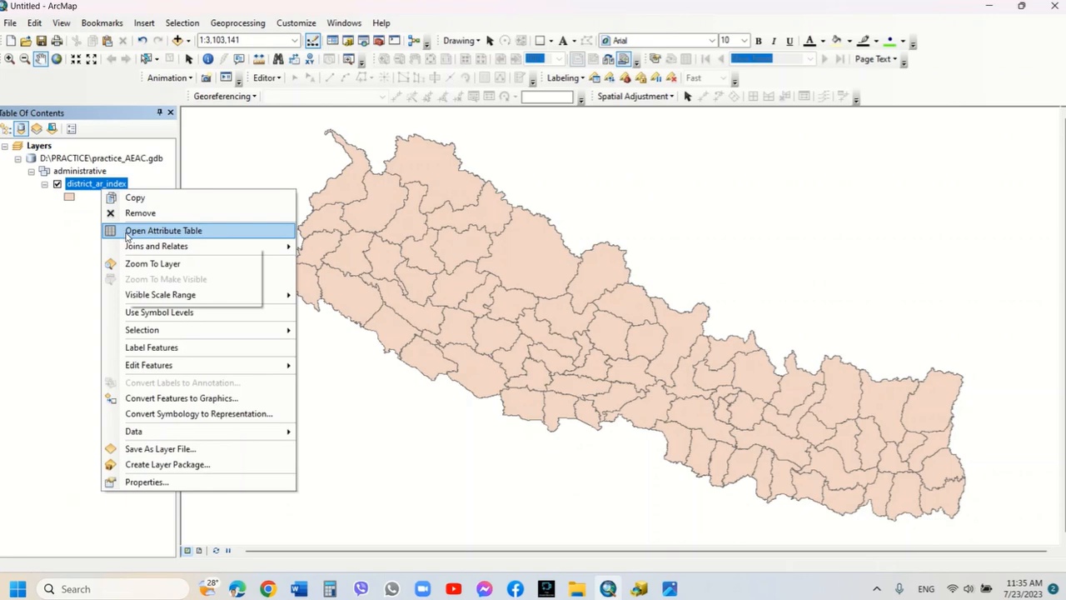
{"action": "left_click", "coordinate": [126, 233]}
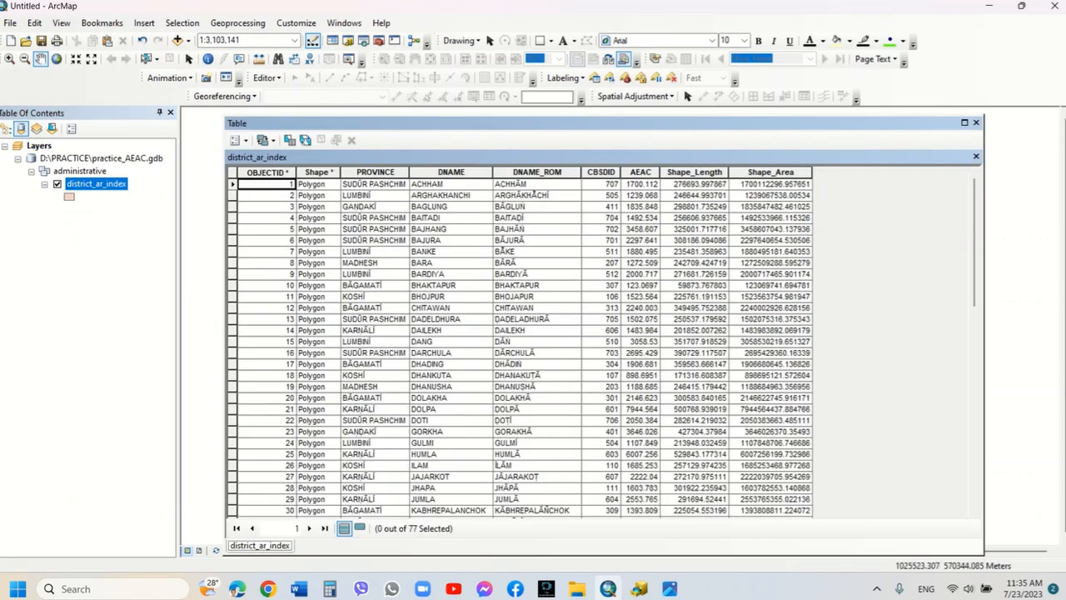
{"action": "left_click", "coordinate": [703, 173]}
{"action": "right_click", "coordinate": [703, 172]}
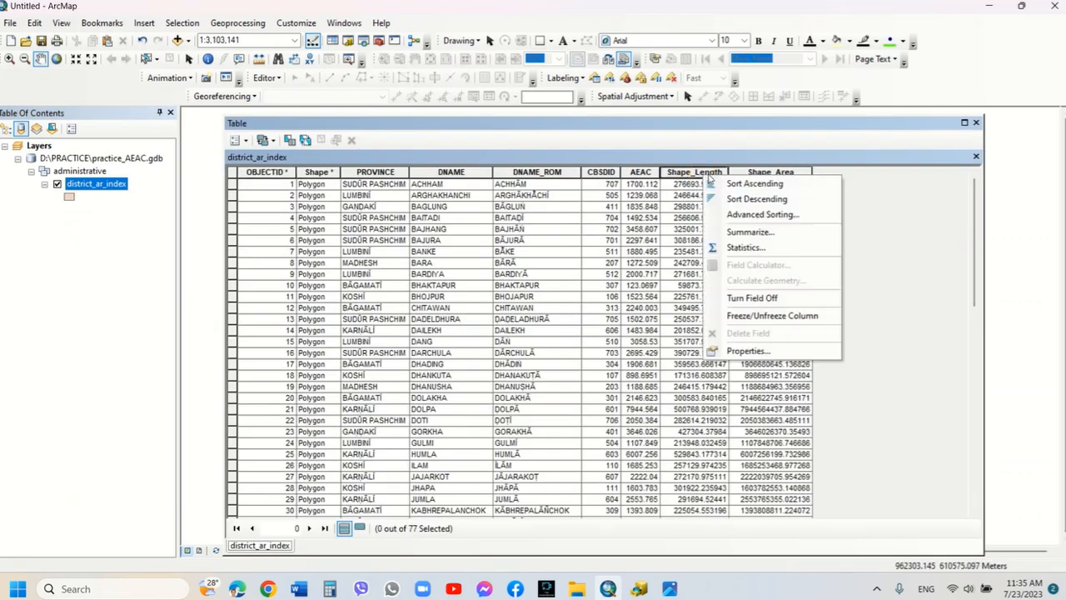
{"action": "left_click", "coordinate": [735, 297]}
{"action": "right_click", "coordinate": [738, 172]}
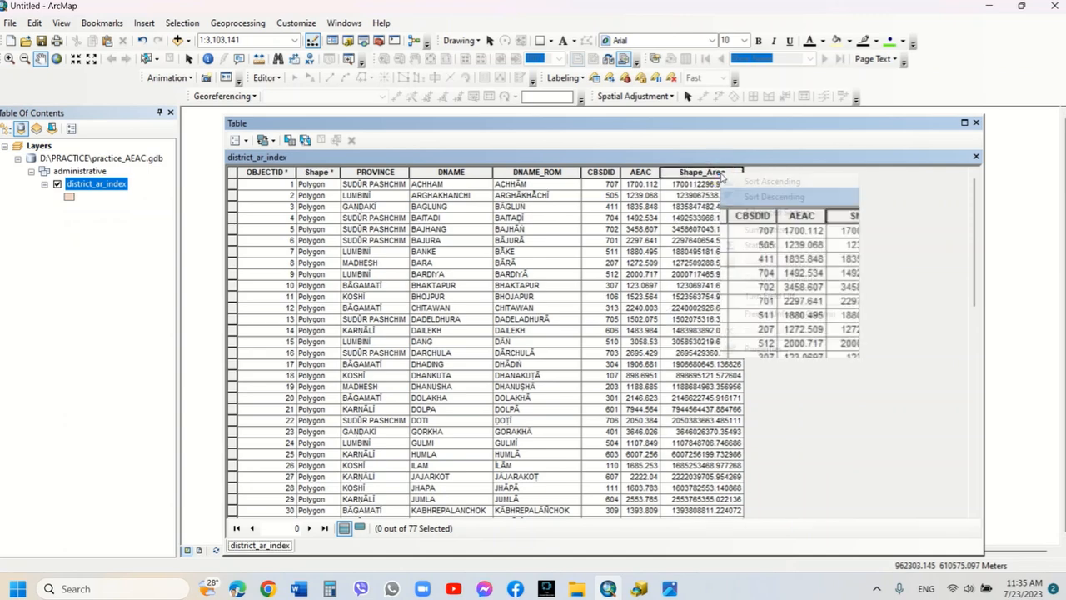
{"action": "left_click", "coordinate": [765, 299]}
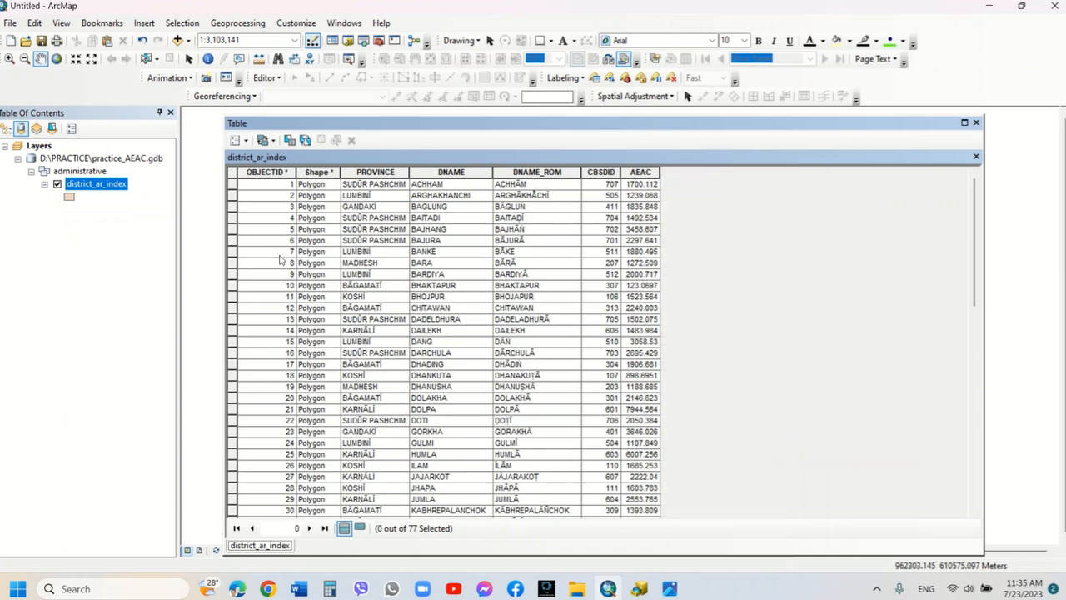
{"action": "left_click", "coordinate": [976, 123]}
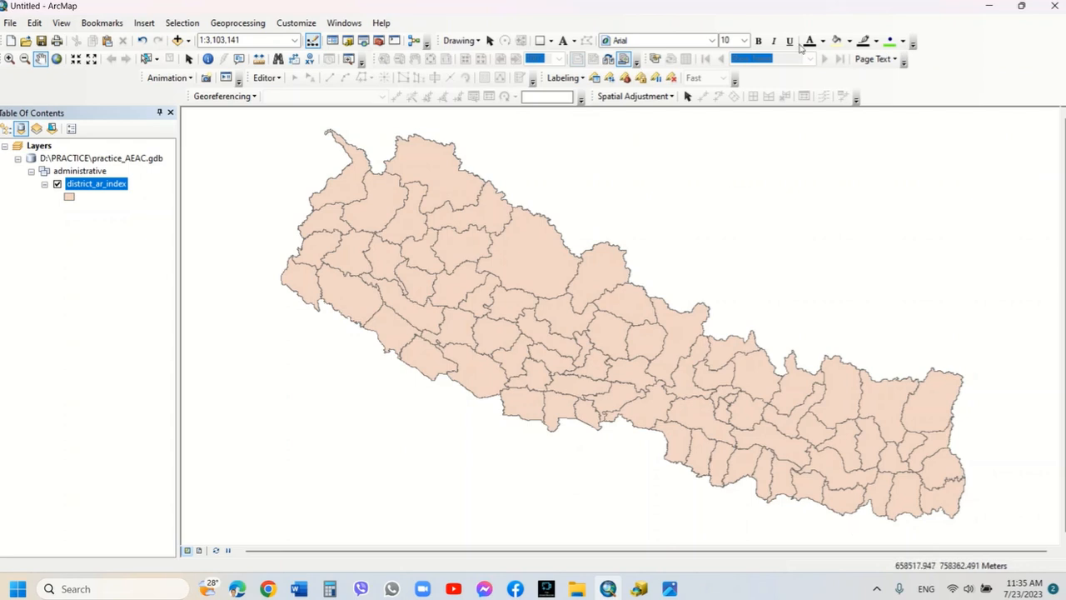
Open the Minimum Bounding Geometry tool from the Features toolset of Data Management Tools in ArcToolbox.
{"action": "left_click", "coordinate": [366, 42]}
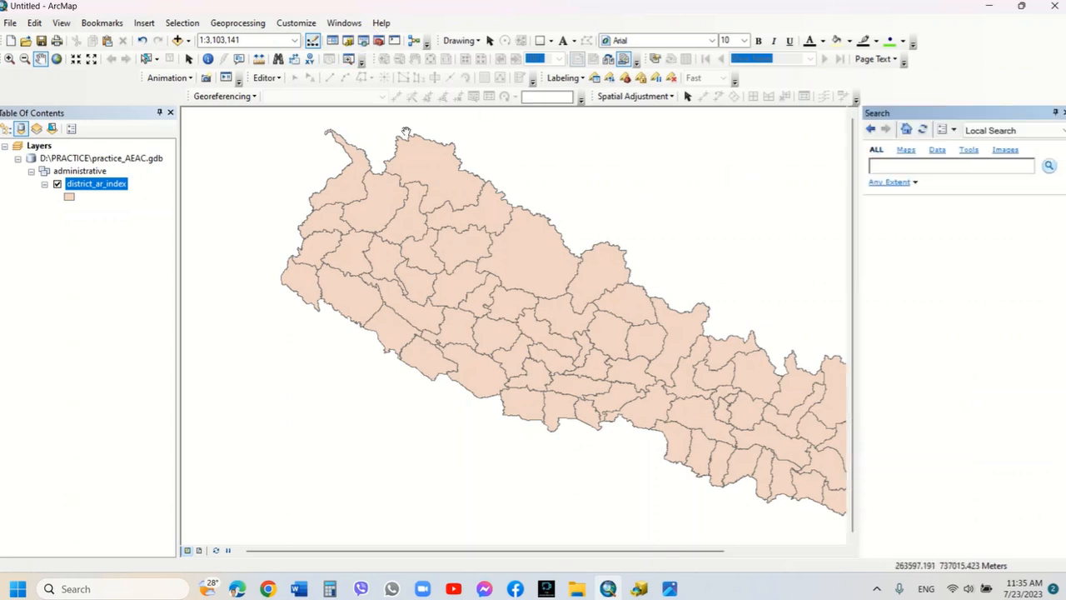
{"action": "left_click", "coordinate": [1062, 112]}
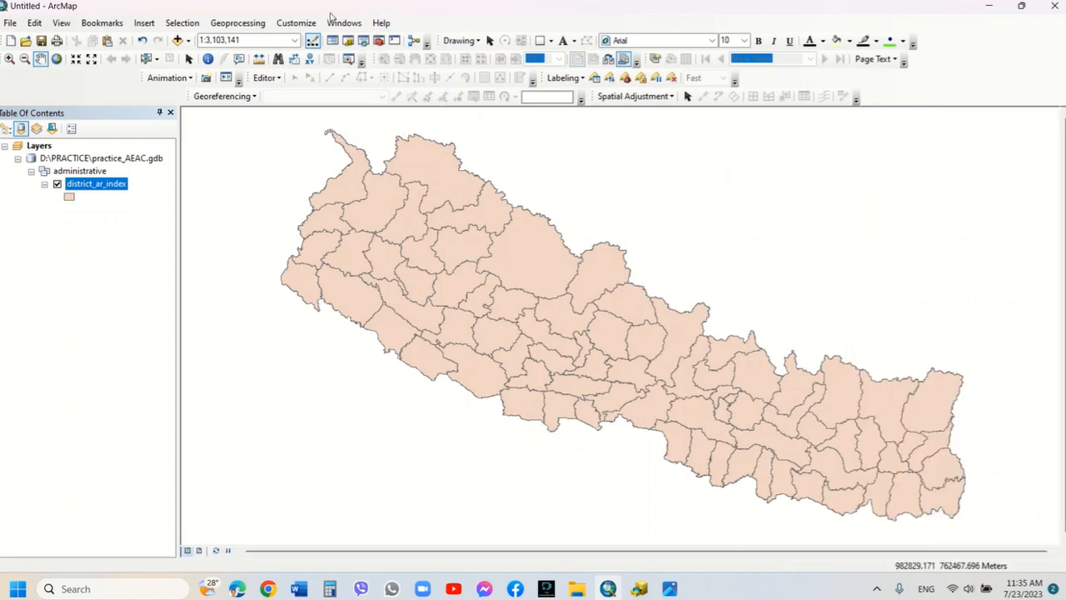
{"action": "left_click", "coordinate": [379, 41]}
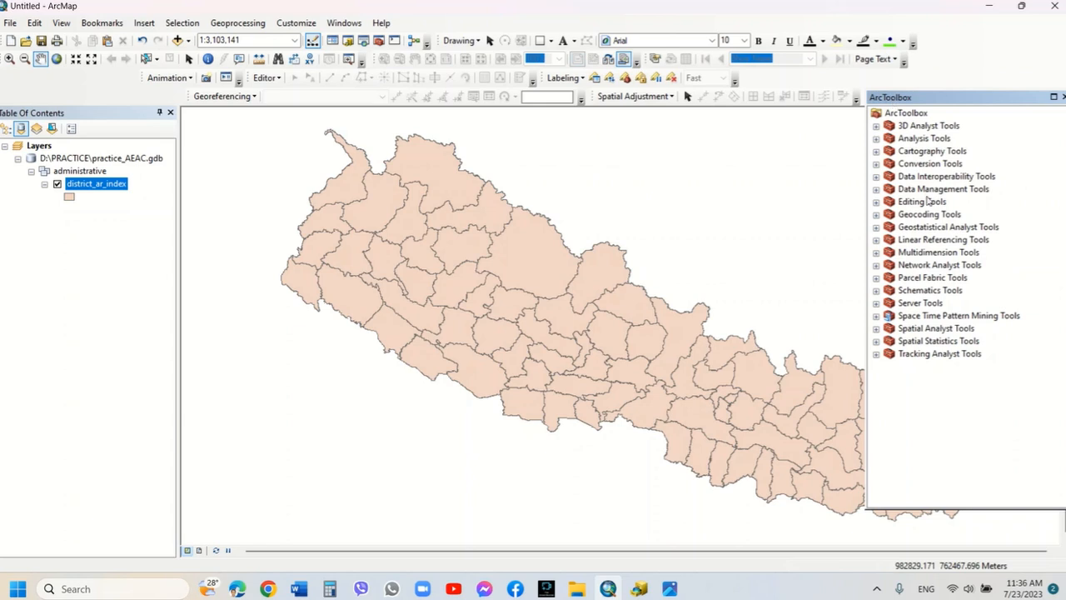
{"action": "left_click", "coordinate": [876, 190]}
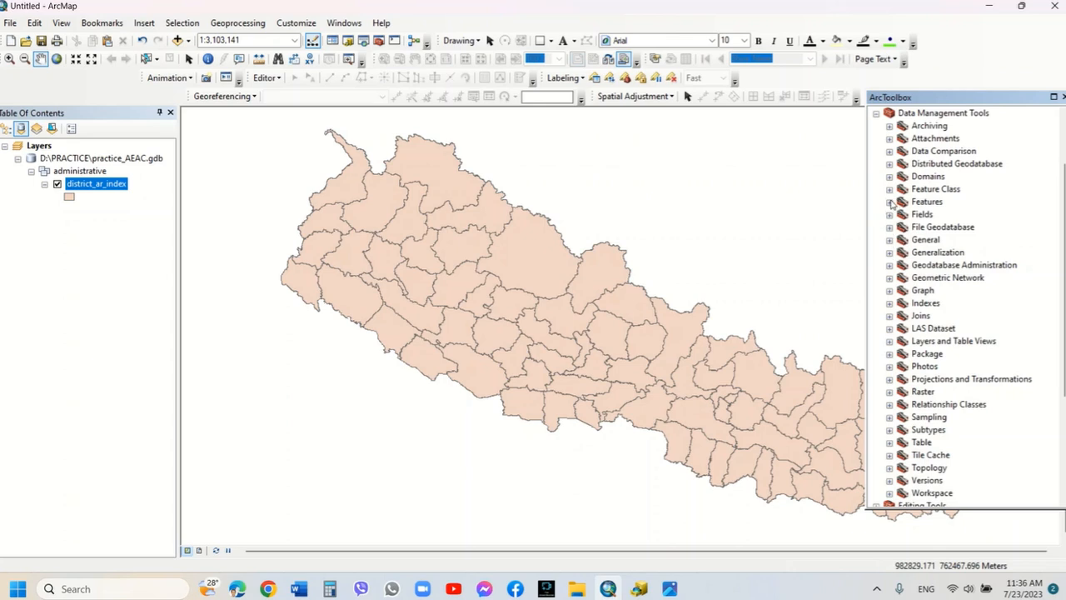
{"action": "left_click", "coordinate": [890, 203]}
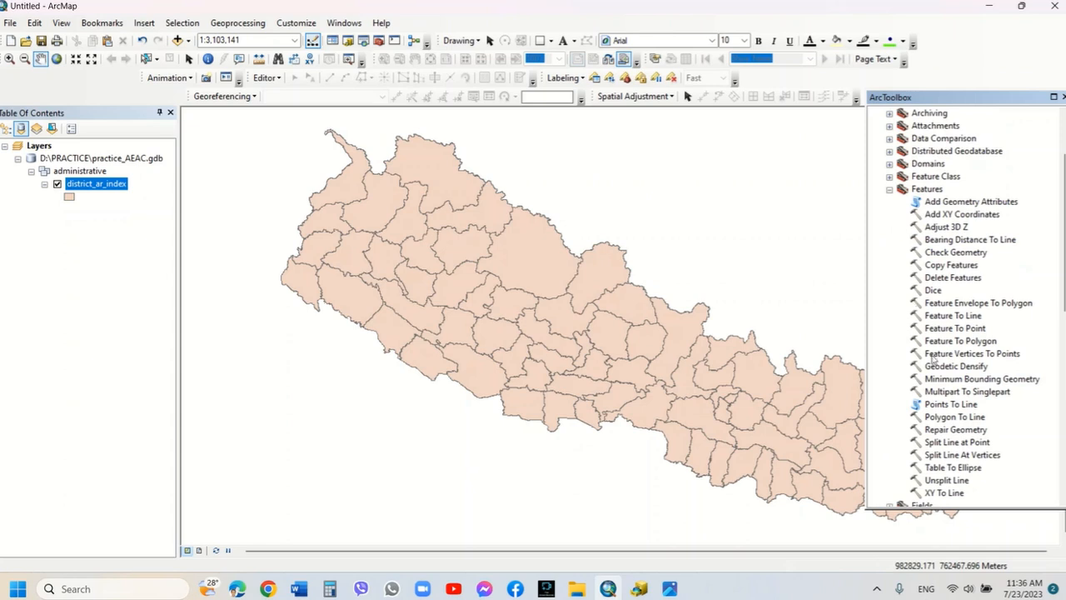
{"action": "left_click", "coordinate": [948, 379]}
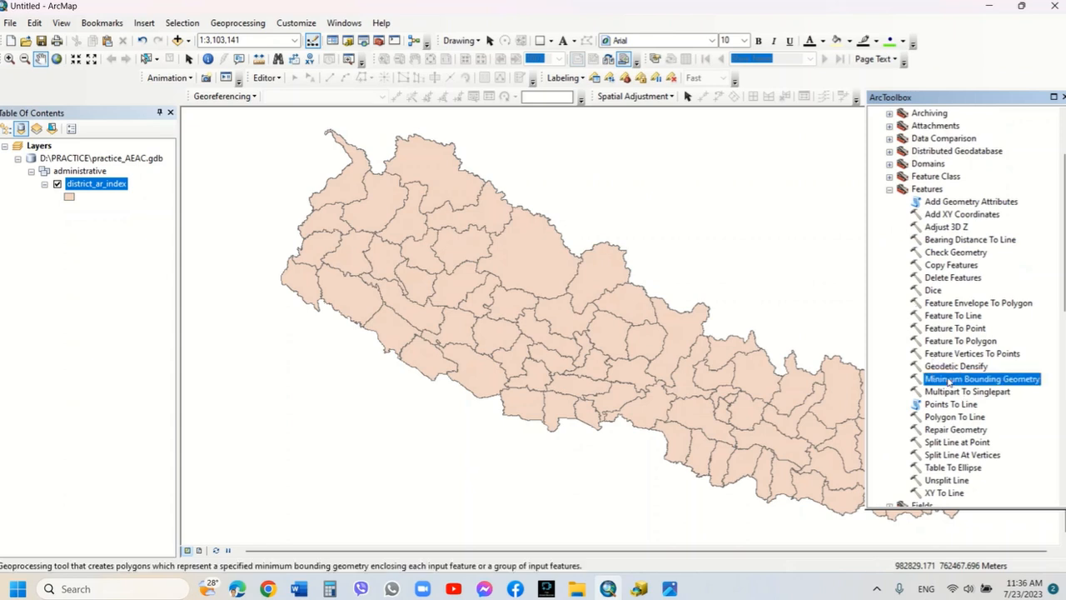
{"action": "double_click", "coordinate": [1028, 381]}
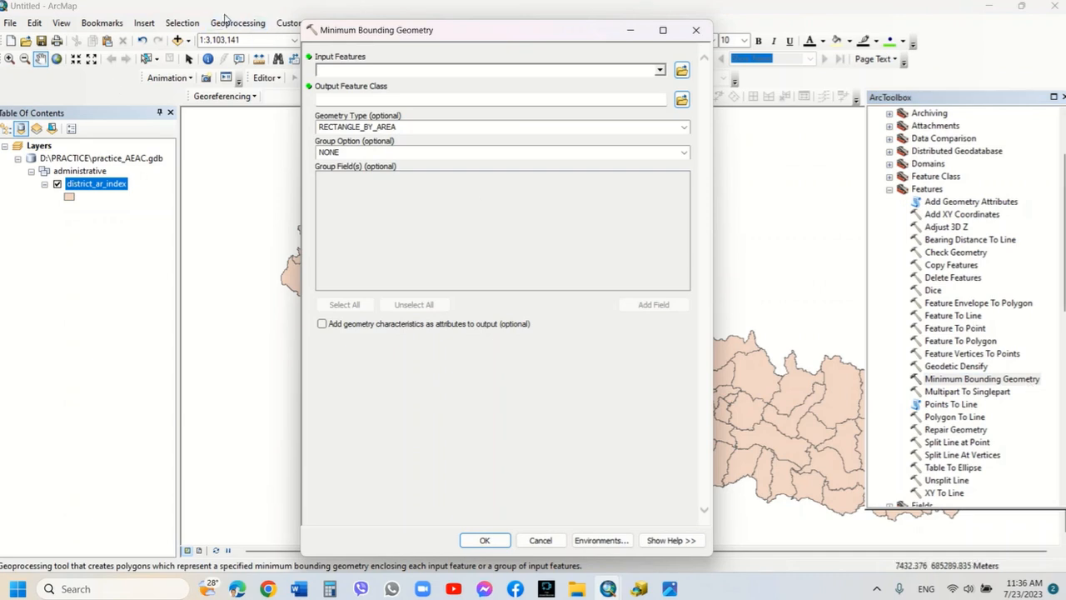
Choose district_ar_index as the input features for the minimum bounding geometry.
{"action": "left_click", "coordinate": [661, 71]}
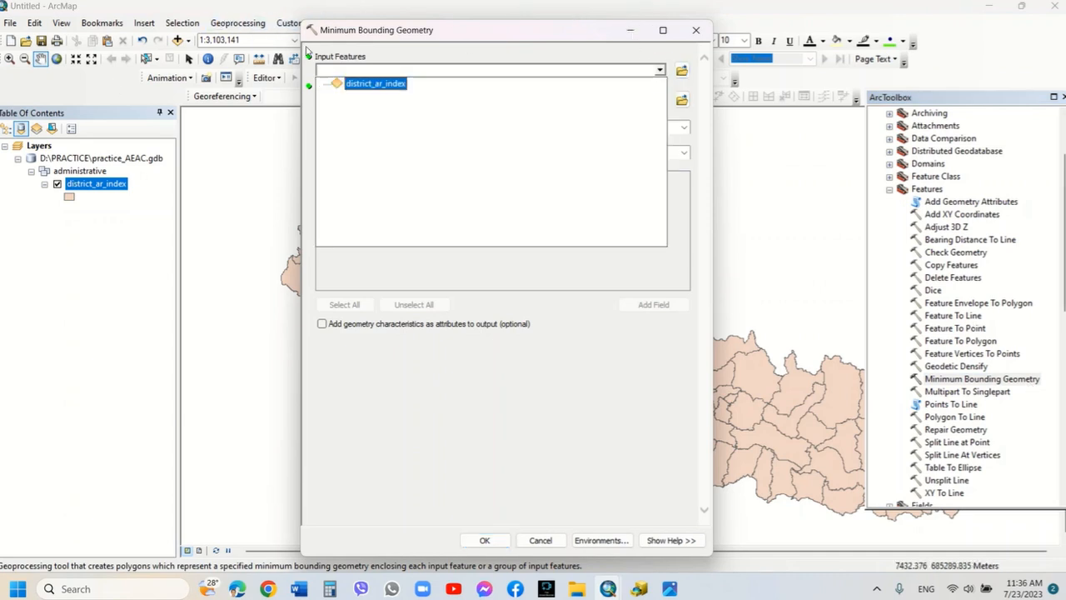
{"action": "left_click", "coordinate": [377, 85]}
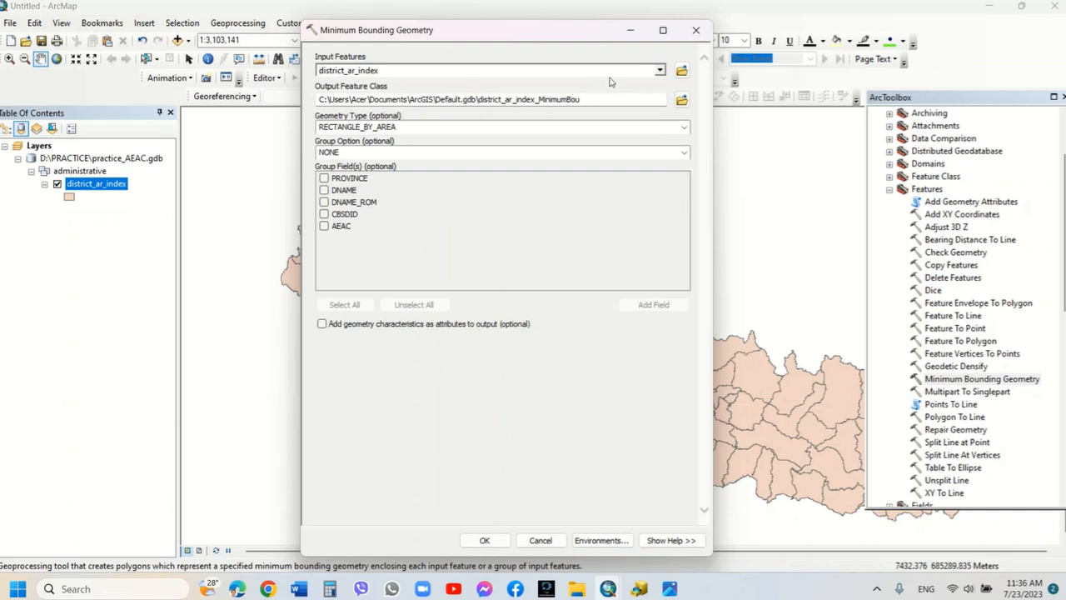
{"action": "left_click", "coordinate": [681, 99]}
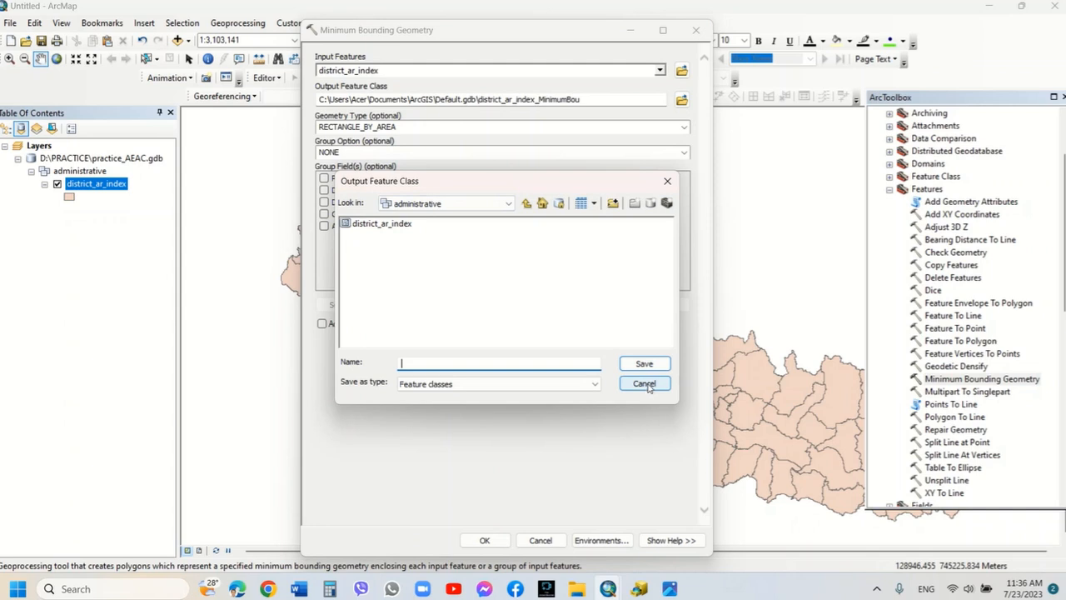
{"action": "left_click_drag", "start_coordinate": [474, 181], "coordinate": [469, 243]}
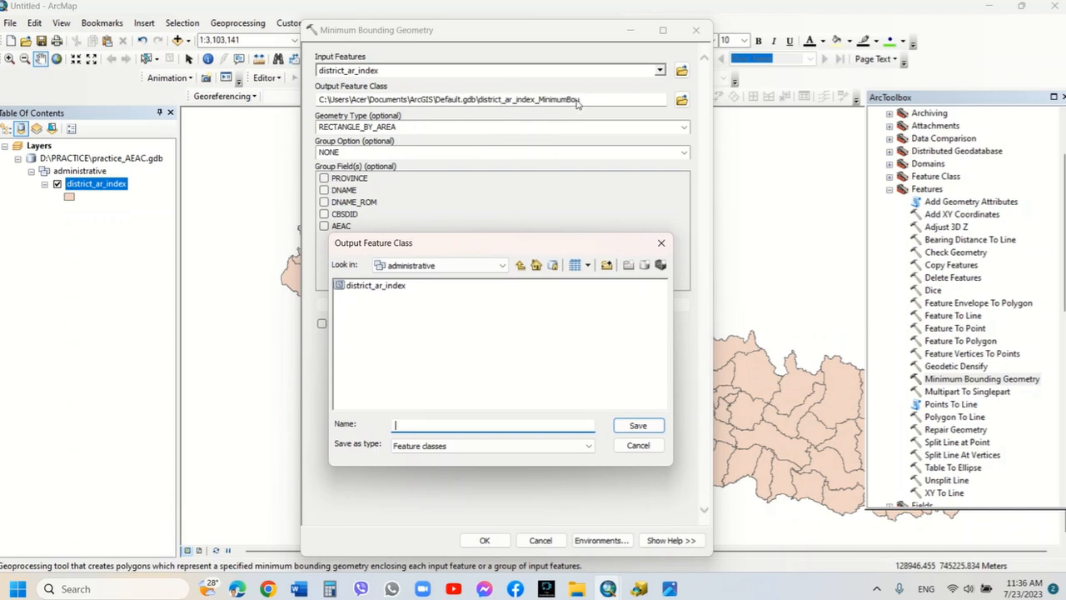
{"action": "left_click", "coordinate": [638, 445]}
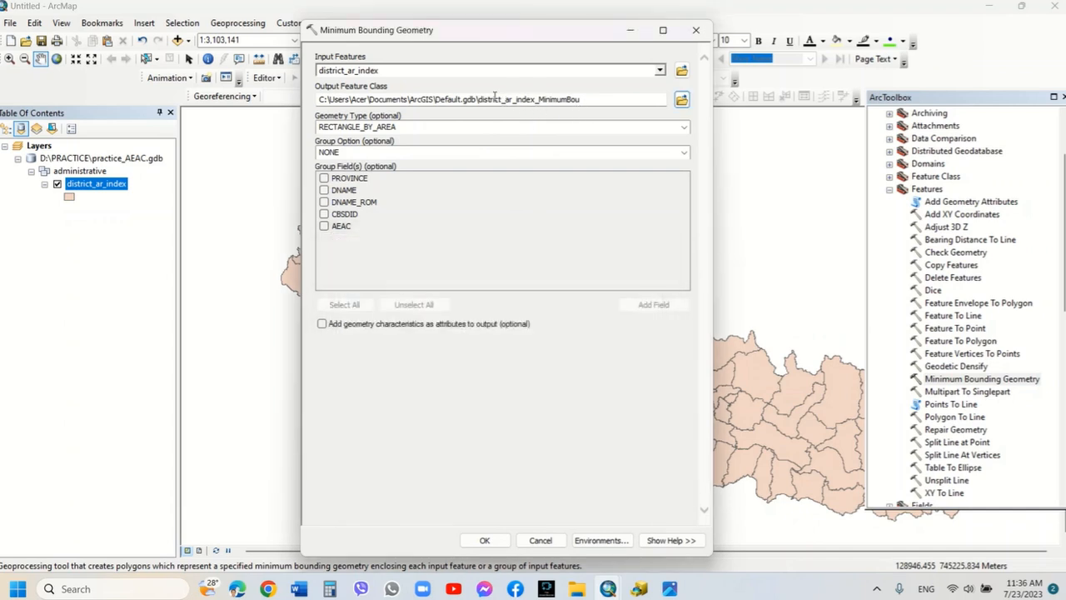
Save the output feature class as district_ar_index_MinimumBou in the administrative dataset, reusing the default output name.
{"action": "left_click_drag", "start_coordinate": [479, 100], "coordinate": [586, 100]}
{"action": "key", "text": "ctrl+c"}
{"action": "left_click", "coordinate": [682, 100]}
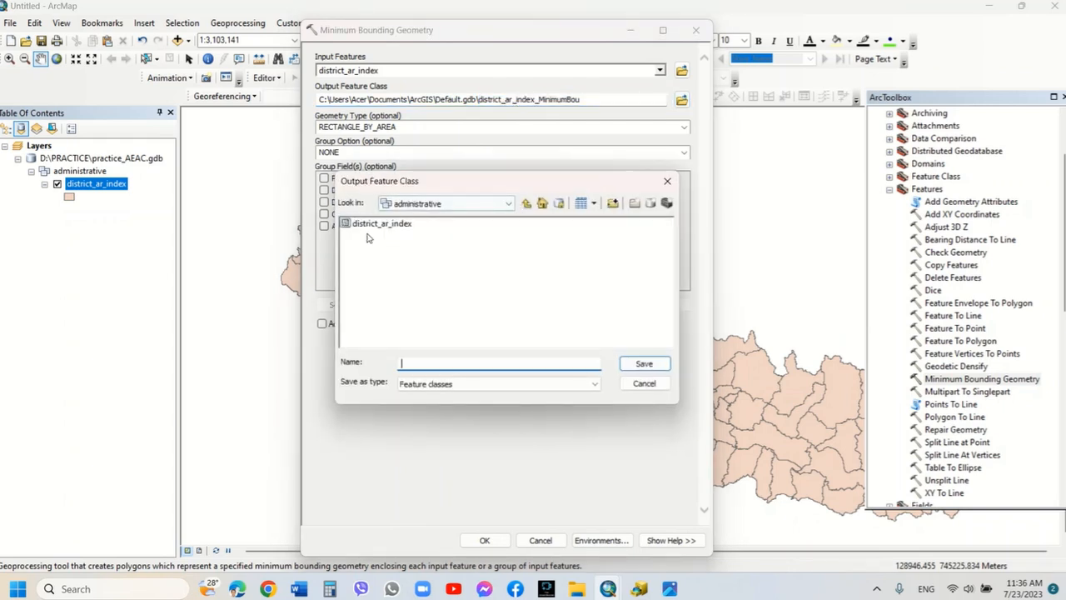
{"action": "key", "text": "ctrl+v"}
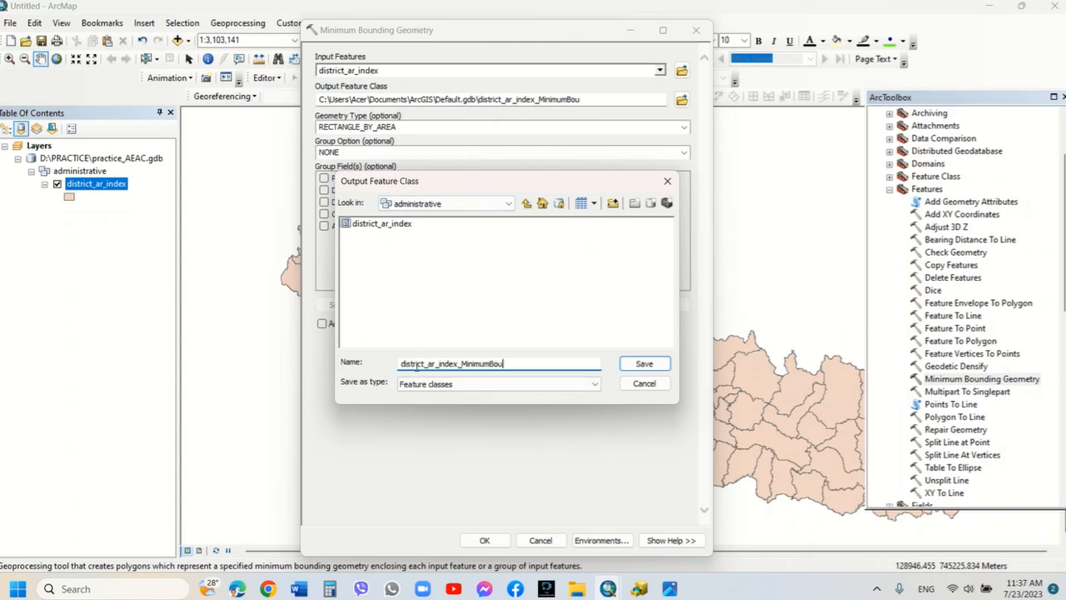
{"action": "left_click", "coordinate": [645, 364]}
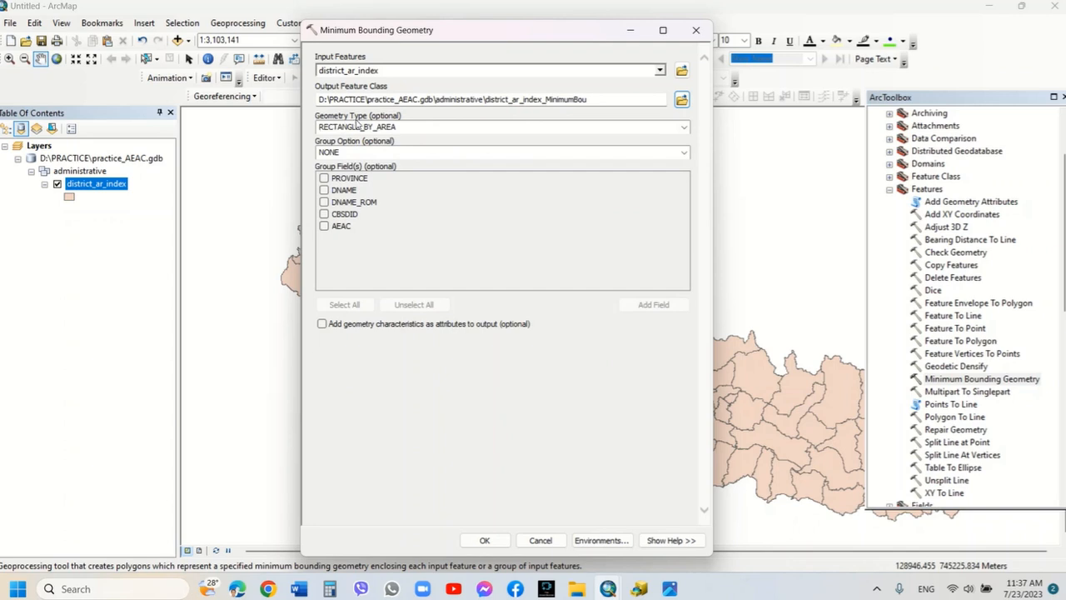
Set the geometry type to ENVELOPE, include geometry characteristics as output attributes, and run the tool.
{"action": "left_click", "coordinate": [683, 126]}
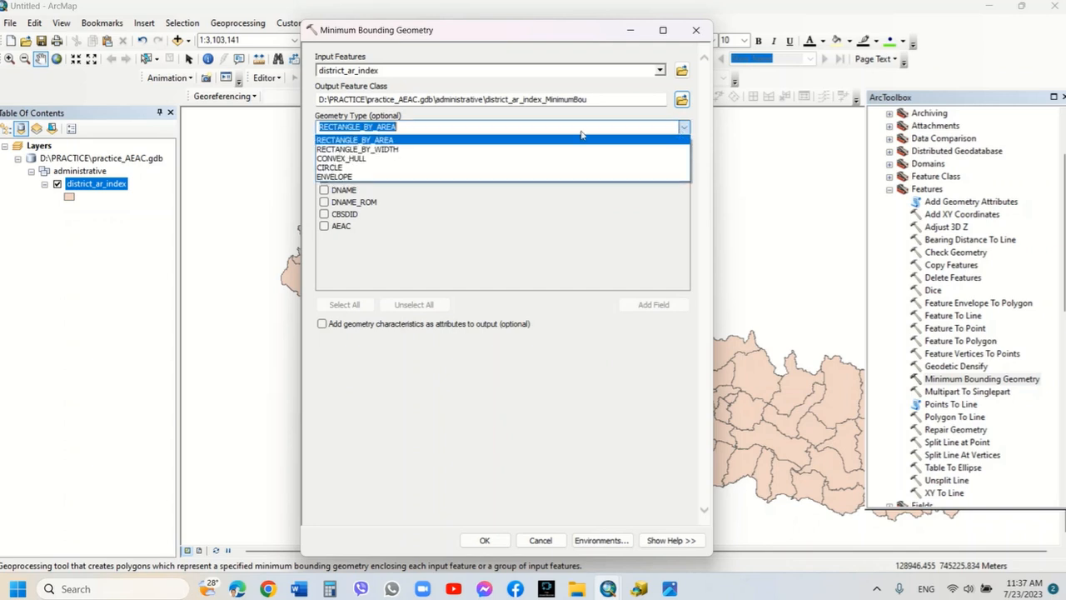
{"action": "left_click", "coordinate": [343, 177]}
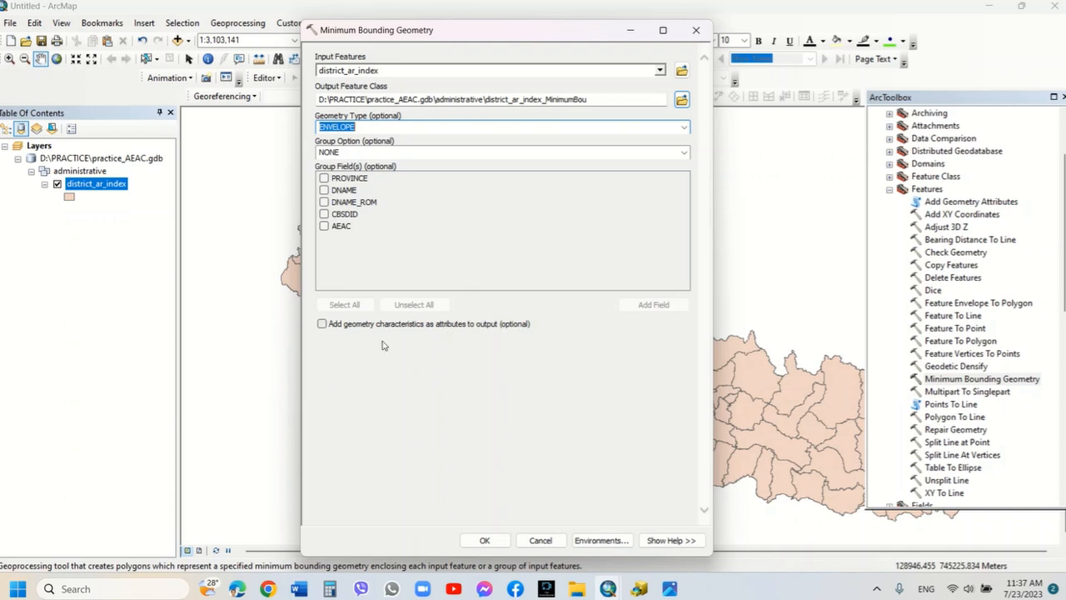
{"action": "left_click", "coordinate": [322, 324]}
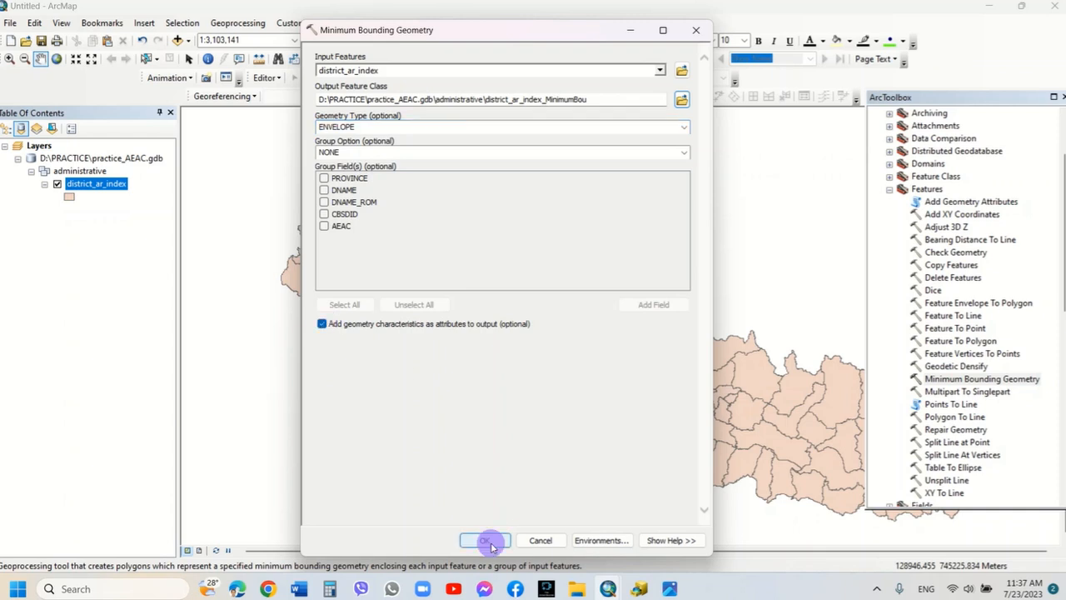
{"action": "left_click", "coordinate": [486, 541]}
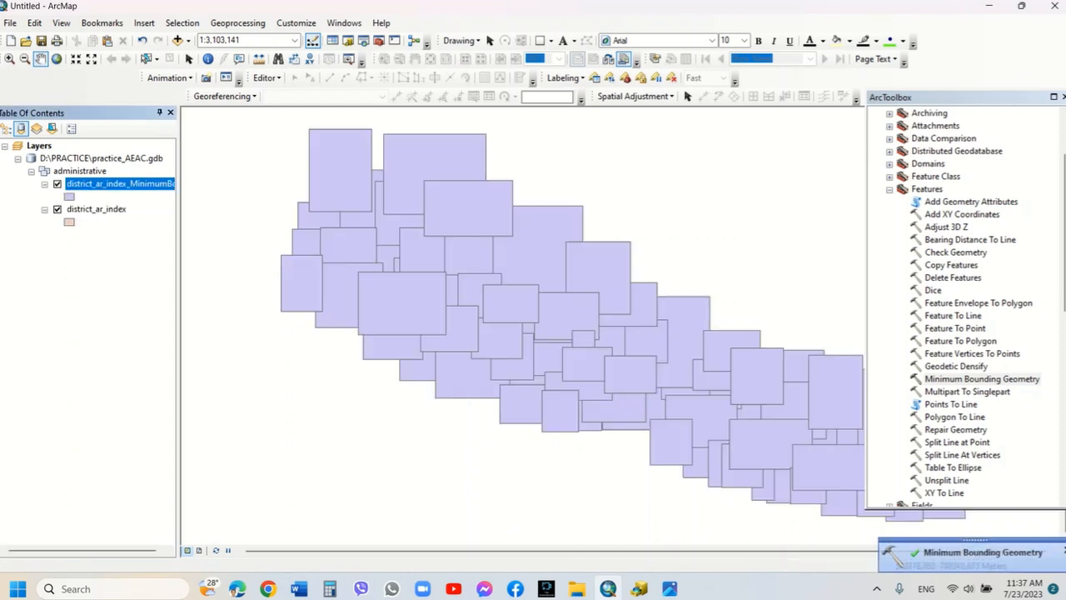
Close ArcToolbox and remove the fill color from the district_ar_index_MinimumBou layer's symbol.
{"action": "left_click", "coordinate": [1054, 97]}
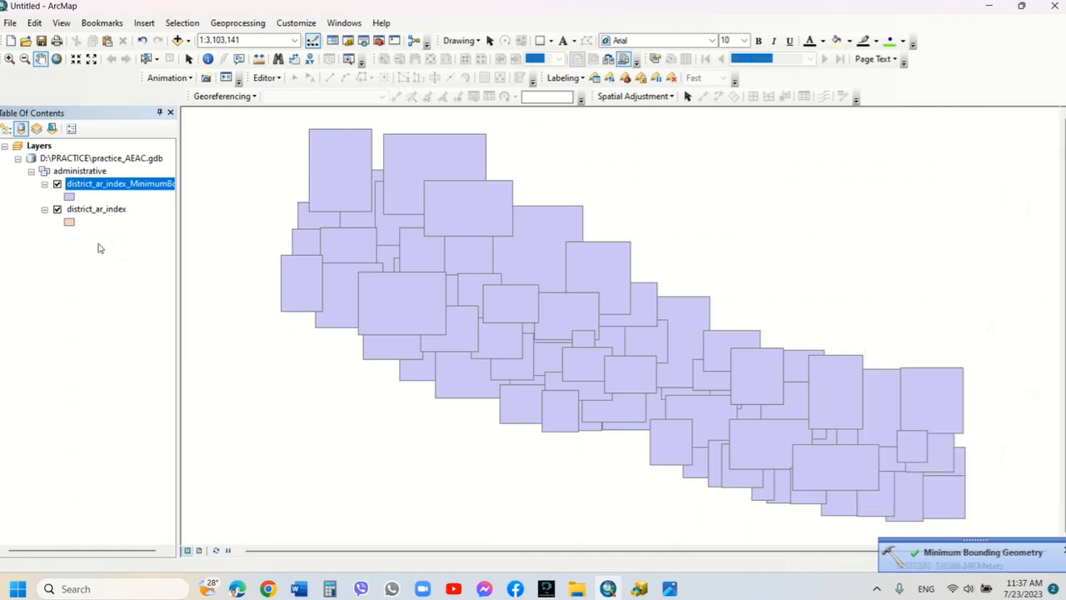
{"action": "left_click", "coordinate": [102, 190]}
{"action": "right_click", "coordinate": [70, 198]}
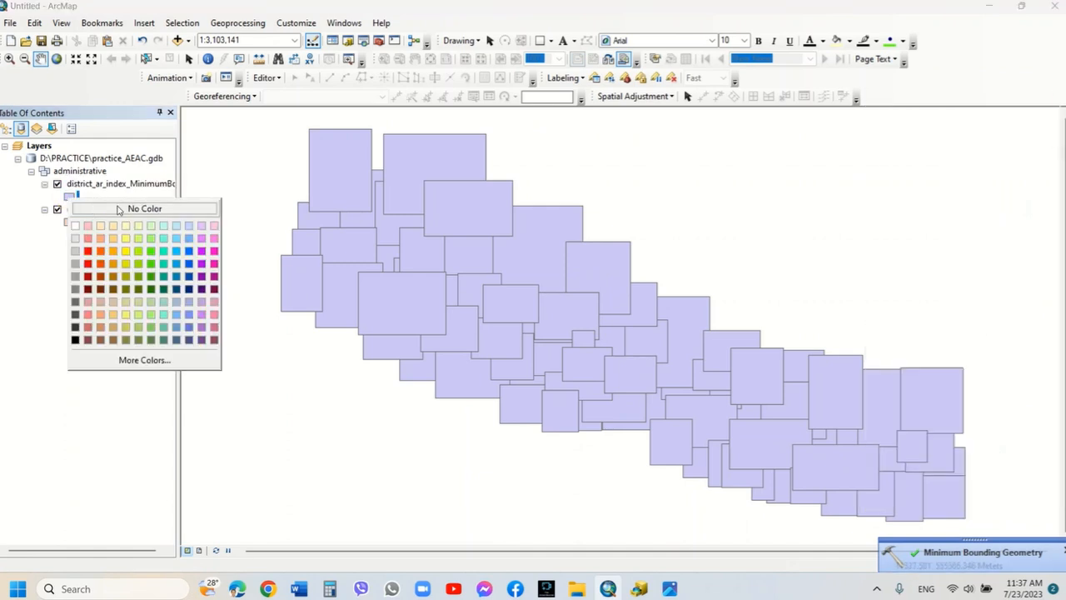
{"action": "left_click", "coordinate": [133, 209]}
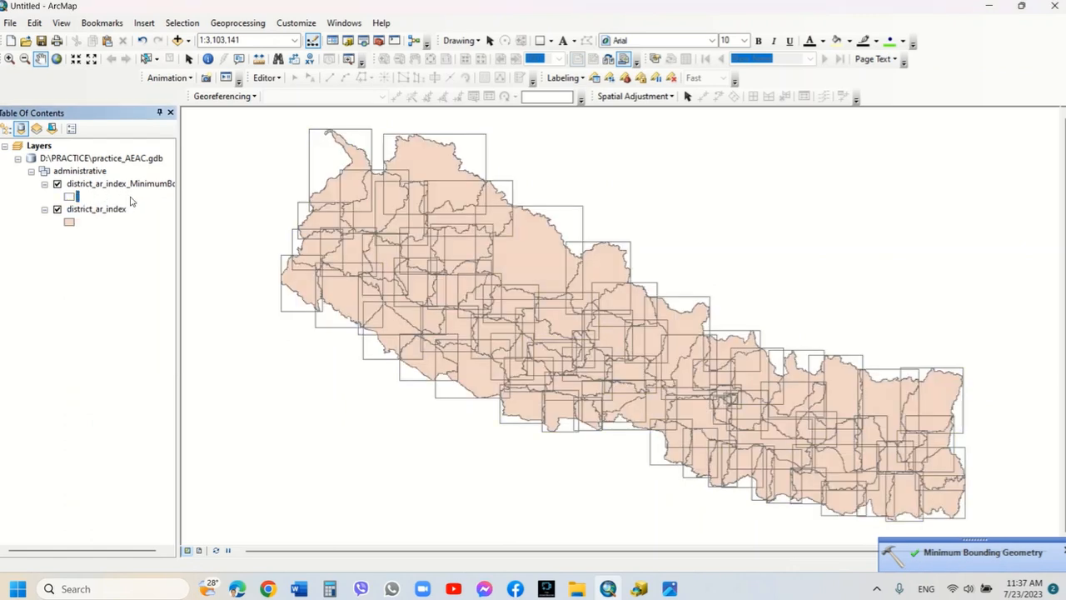
Set the outline color of the district_ar_index_MinimumBou symbol to red.
{"action": "left_click", "coordinate": [69, 197]}
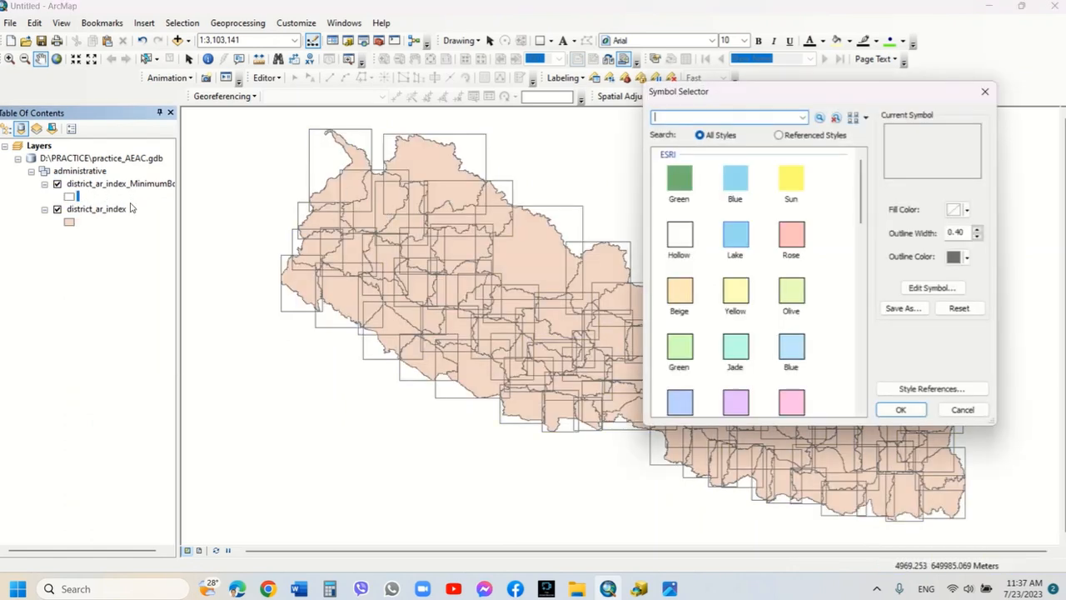
{"action": "left_click", "coordinate": [967, 257]}
{"action": "left_click", "coordinate": [943, 321]}
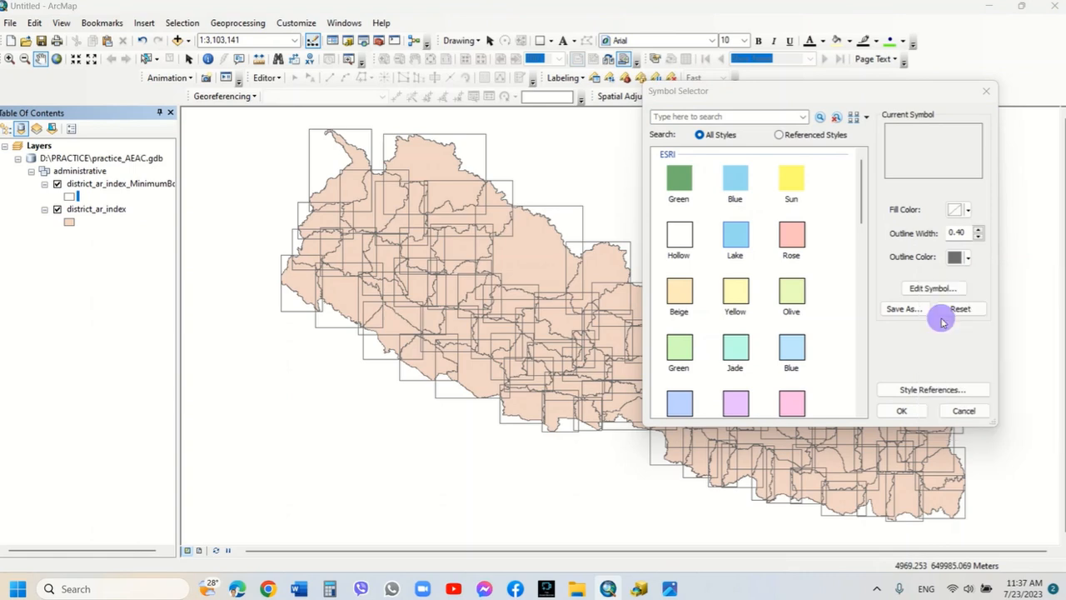
{"action": "left_click", "coordinate": [902, 410]}
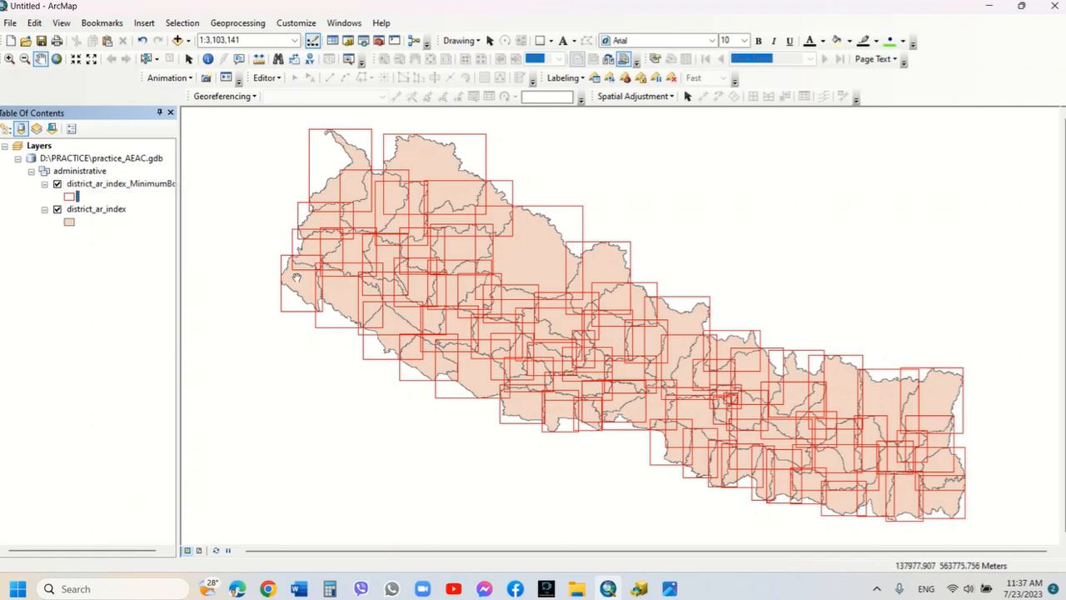
Open the attribute table of district_ar_index_MinimumBou and hide the Shape_Length and Shape_Area fields.
{"action": "right_click", "coordinate": [139, 185]}
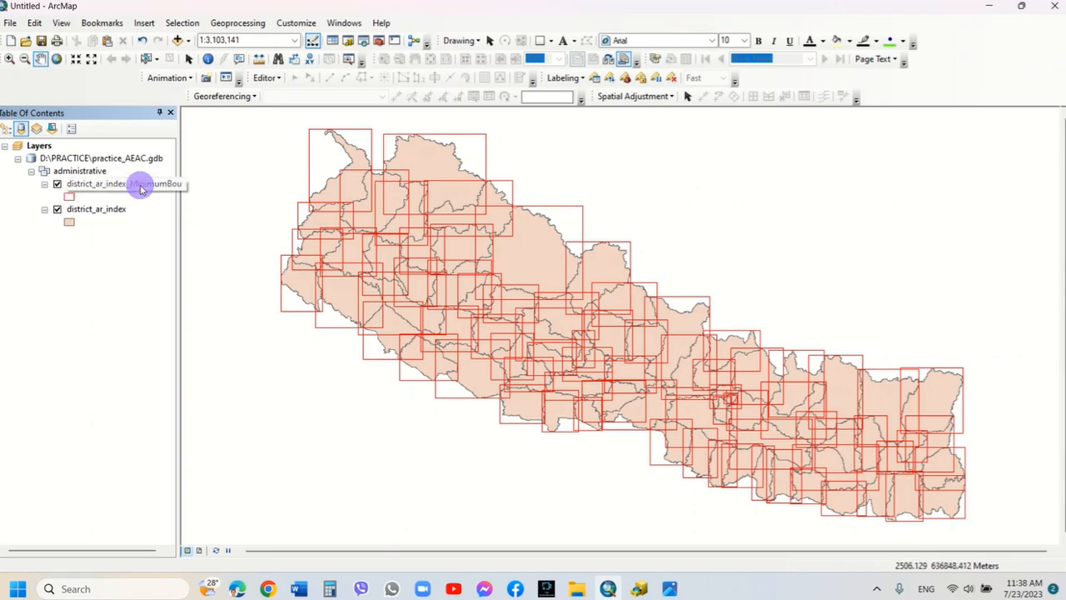
{"action": "left_click", "coordinate": [170, 229]}
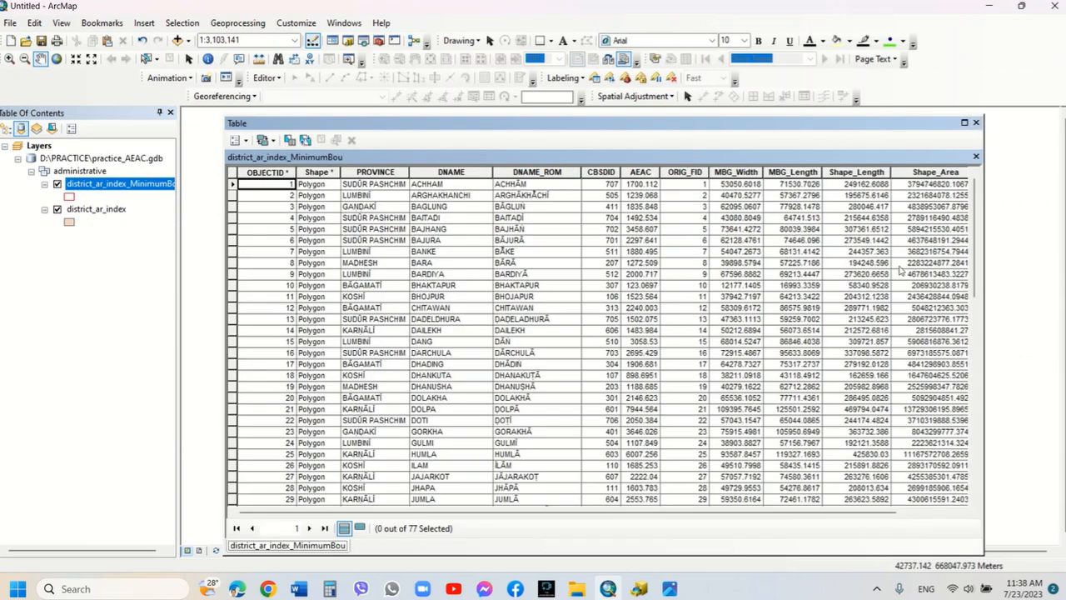
{"action": "left_click", "coordinate": [871, 167]}
{"action": "right_click", "coordinate": [871, 167]}
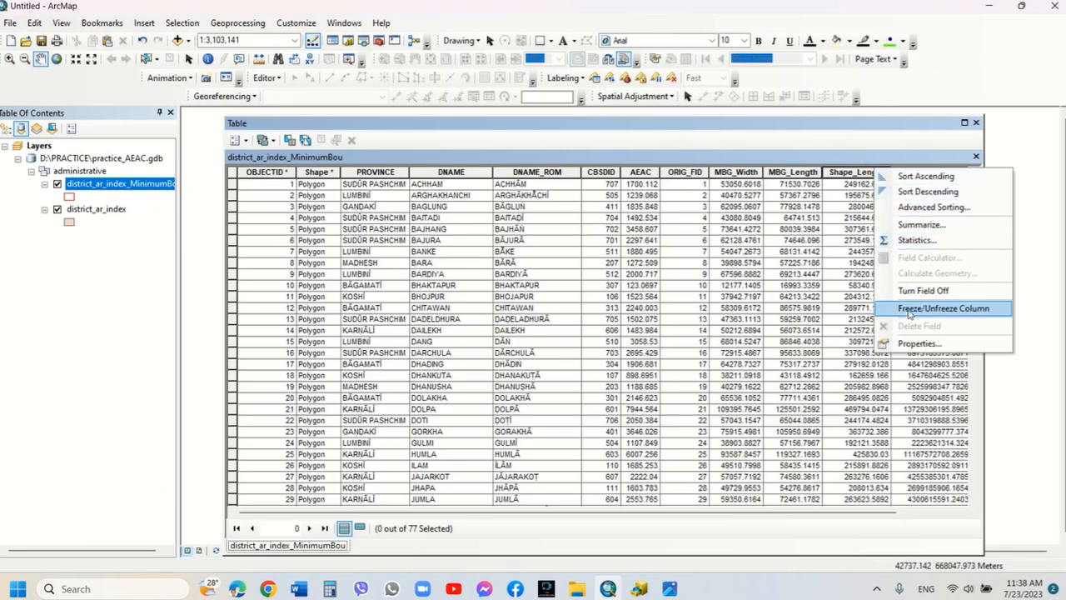
{"action": "left_click", "coordinate": [908, 288]}
{"action": "right_click", "coordinate": [883, 171]}
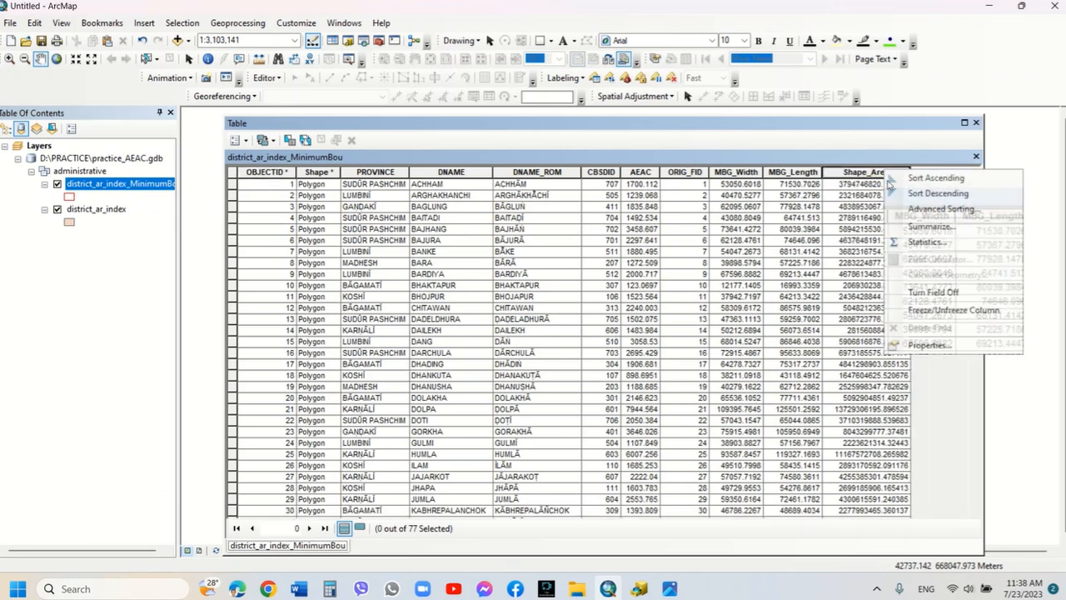
{"action": "left_click", "coordinate": [941, 290]}
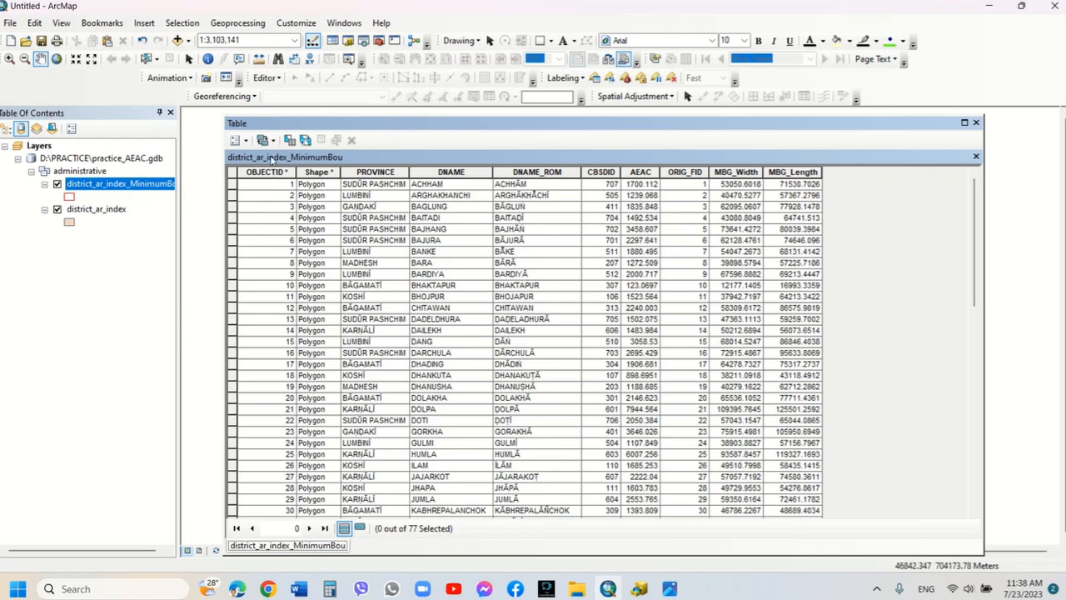
Add a Float field named MAXIMUM to the district_ar_index_MinimumBou attribute table.
{"action": "left_click", "coordinate": [242, 145]}
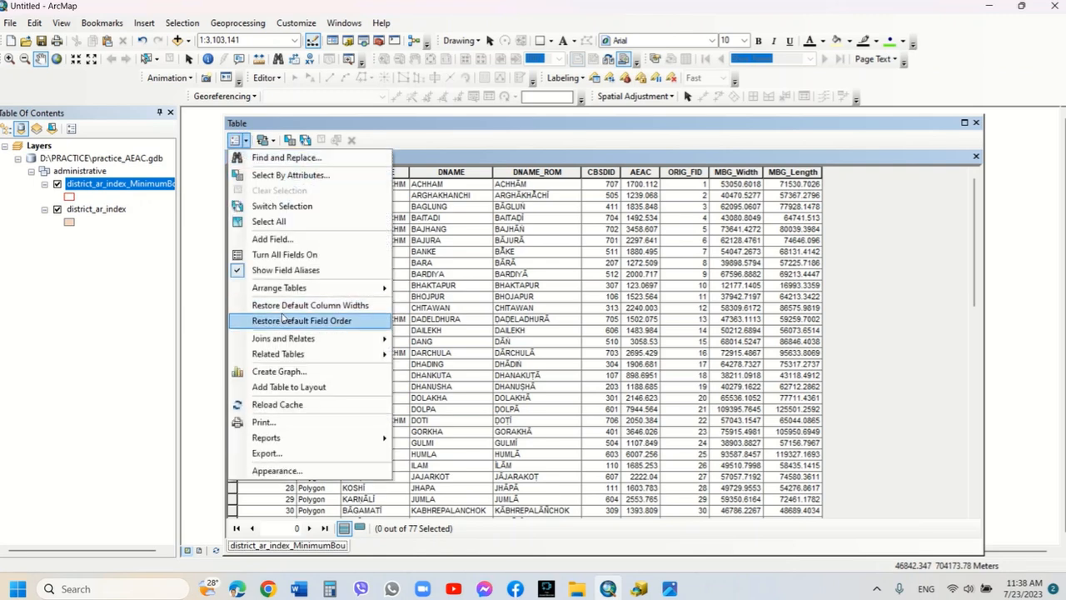
{"action": "left_click", "coordinate": [275, 239]}
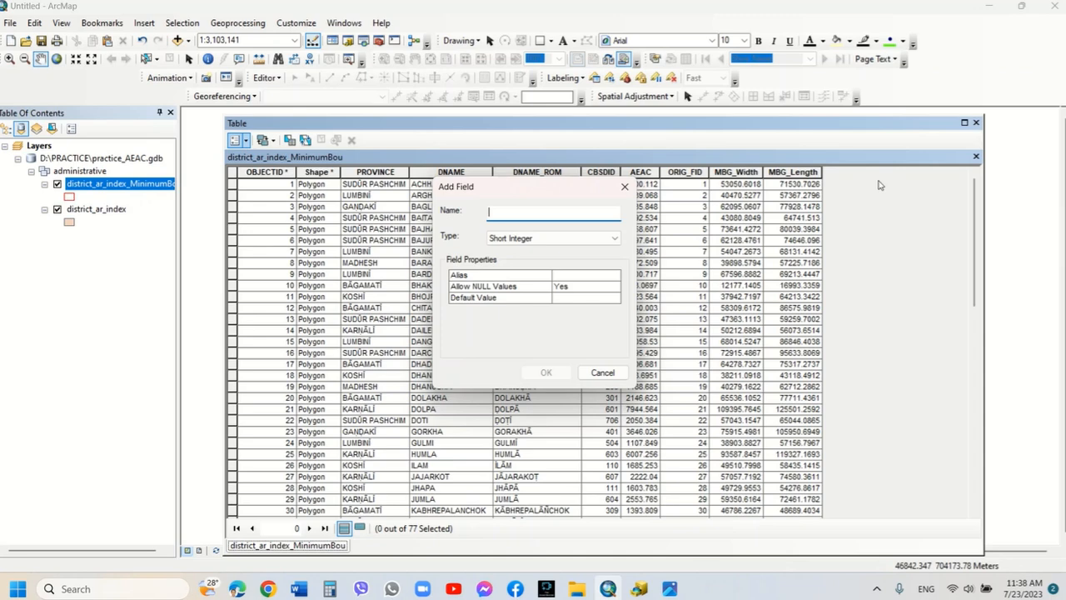
{"action": "type", "text": "MAXIMUM"}
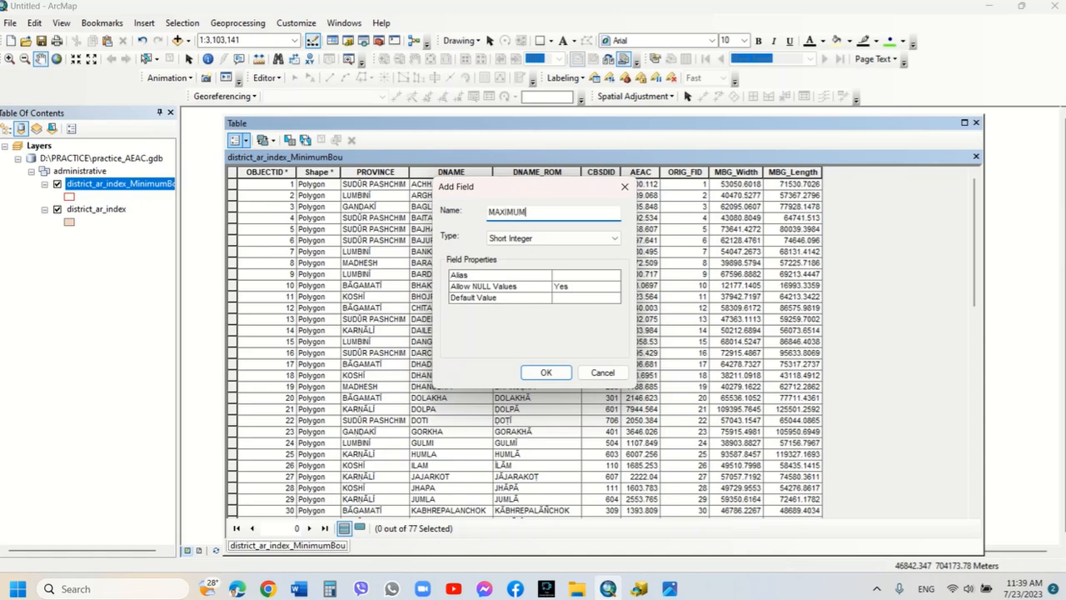
{"action": "left_click", "coordinate": [567, 239]}
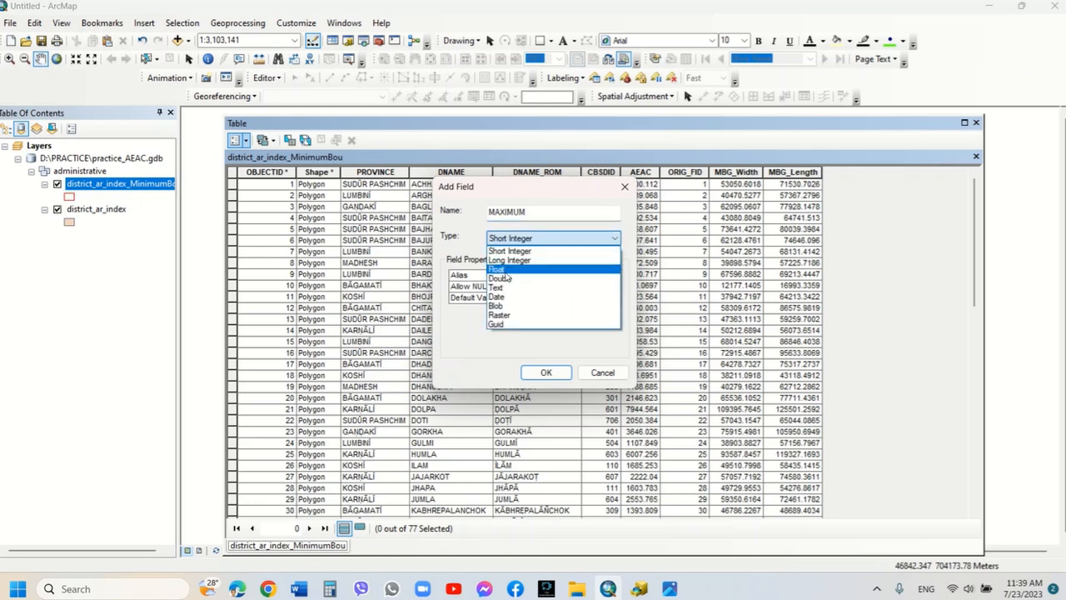
{"action": "left_click", "coordinate": [542, 267]}
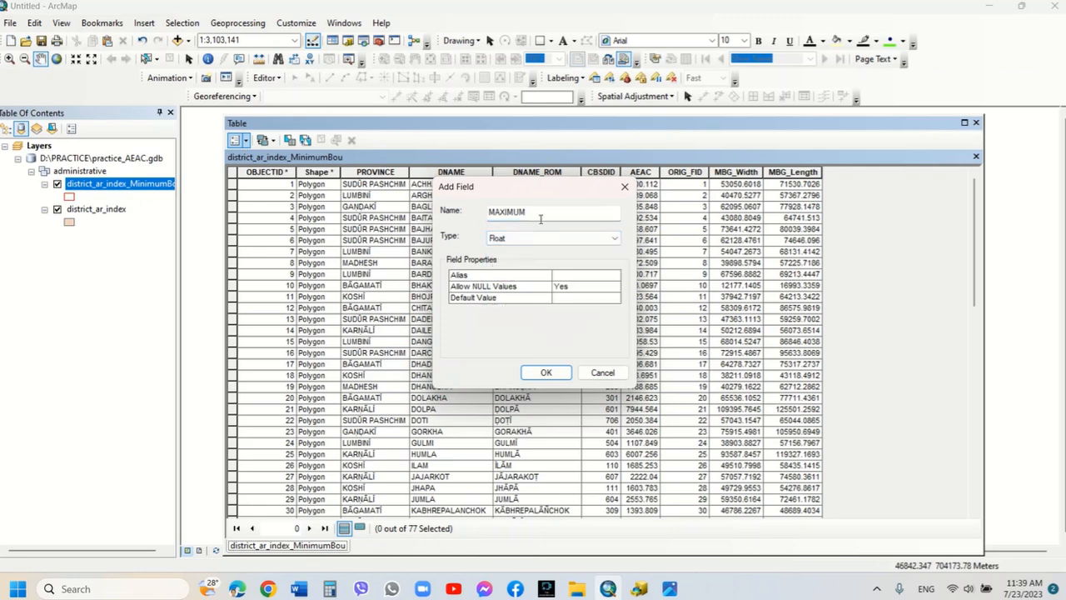
{"action": "left_click", "coordinate": [549, 371]}
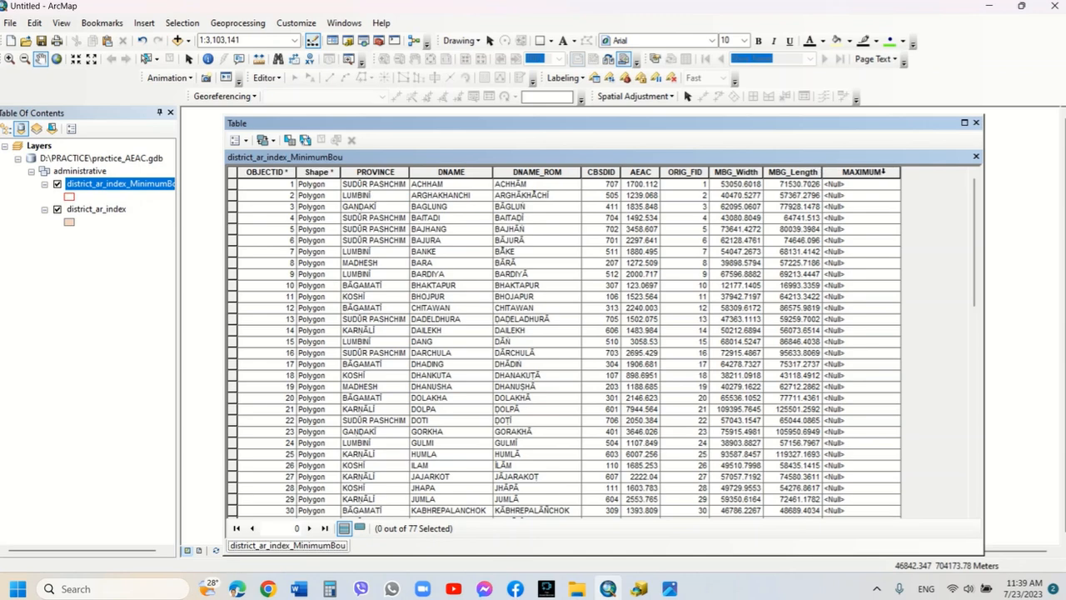
Open the Field Calculator for the MAXIMUM field and set its parser to Python.
{"action": "left_click", "coordinate": [867, 171]}
{"action": "right_click", "coordinate": [869, 172]}
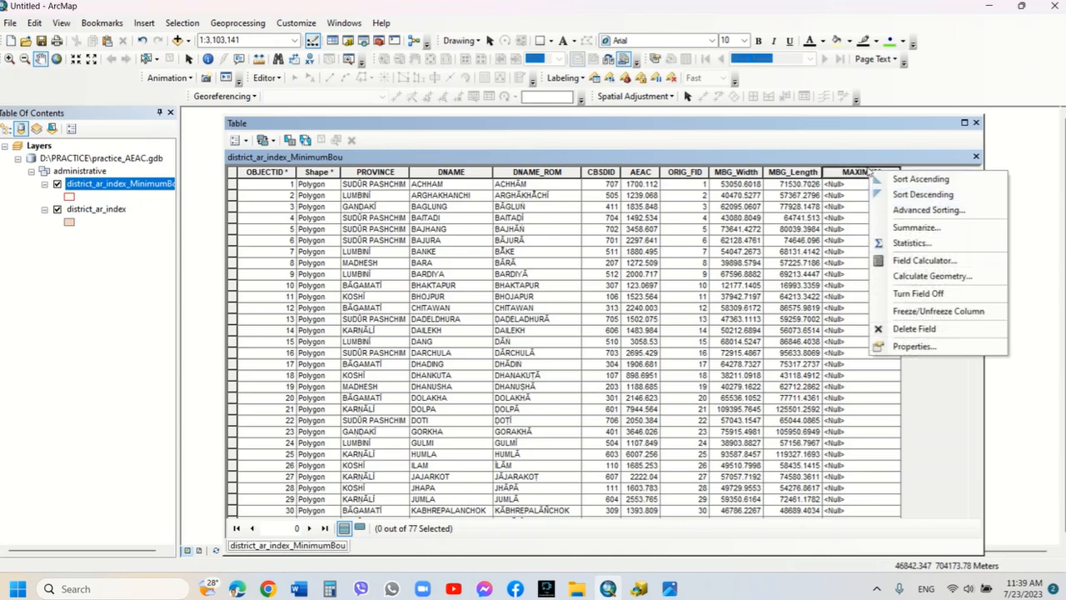
{"action": "left_click", "coordinate": [933, 261]}
{"action": "left_click", "coordinate": [501, 321]}
{"action": "left_click_drag", "start_coordinate": [493, 99], "coordinate": [375, 202]}
{"action": "left_click", "coordinate": [340, 232]}
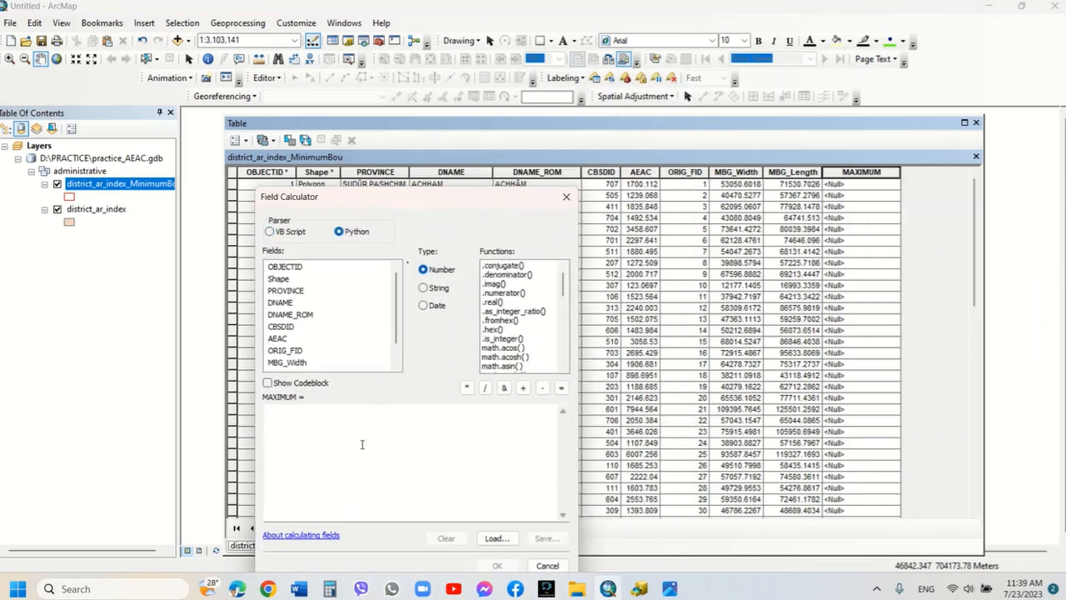
Begin the MAXIMUM expression with the max function and the MBG_Width field, reading max (!MBG_Width!
{"action": "scroll", "coordinate": [360, 344], "scroll_direction": "down", "scroll_amount": 1}
{"action": "left_click", "coordinate": [308, 422]}
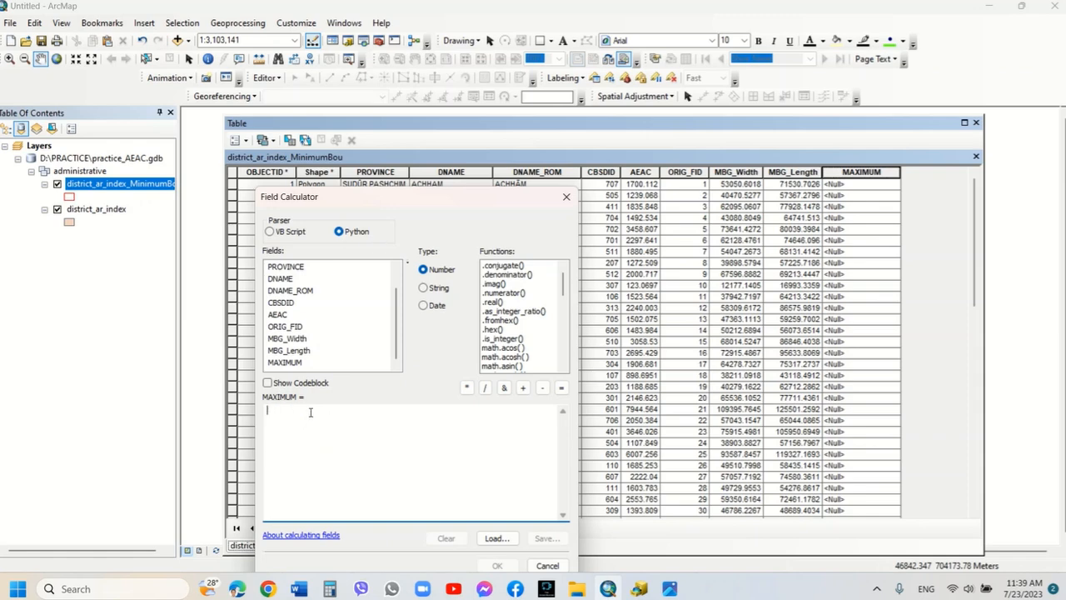
{"action": "type", "text": "max (!"}
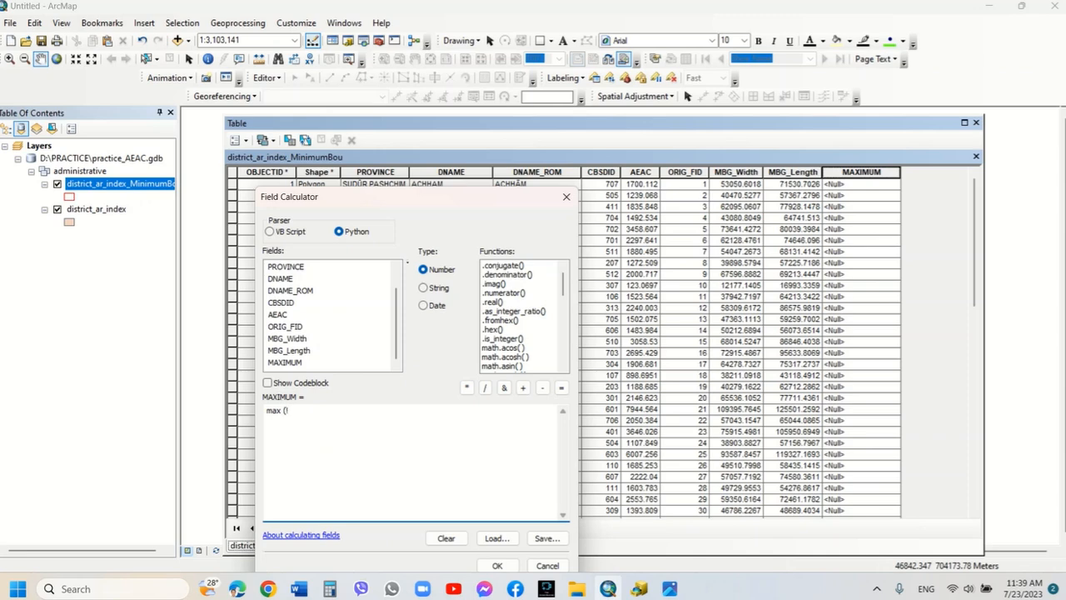
{"action": "left_click", "coordinate": [292, 428]}
{"action": "left_click", "coordinate": [303, 335]}
{"action": "double_click", "coordinate": [303, 336]}
{"action": "left_click", "coordinate": [292, 410]}
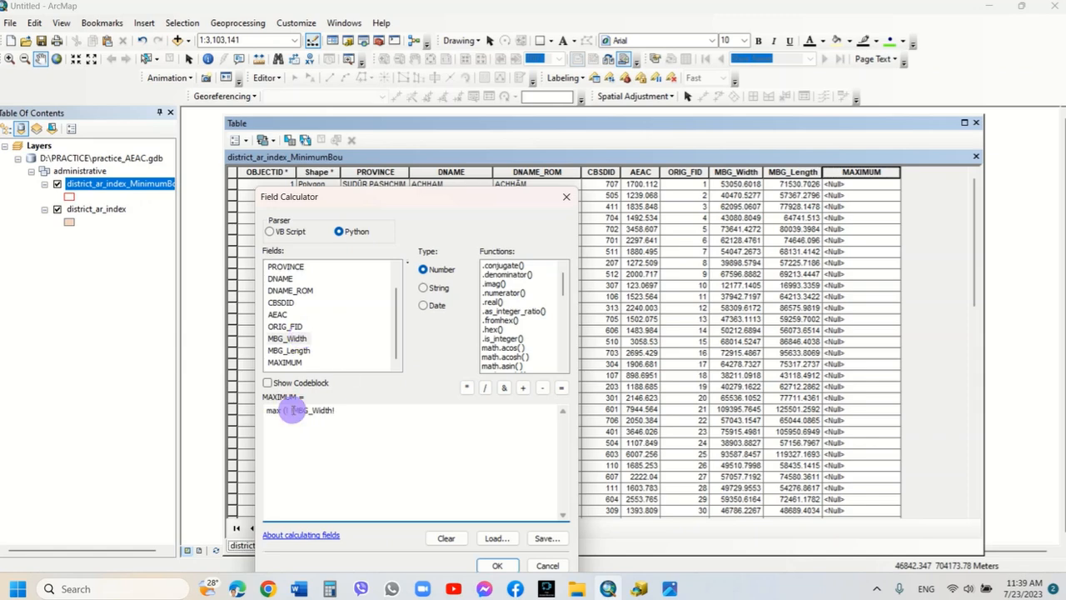
{"action": "key", "text": "BackSpace"}
{"action": "key", "text": "BackSpace"}
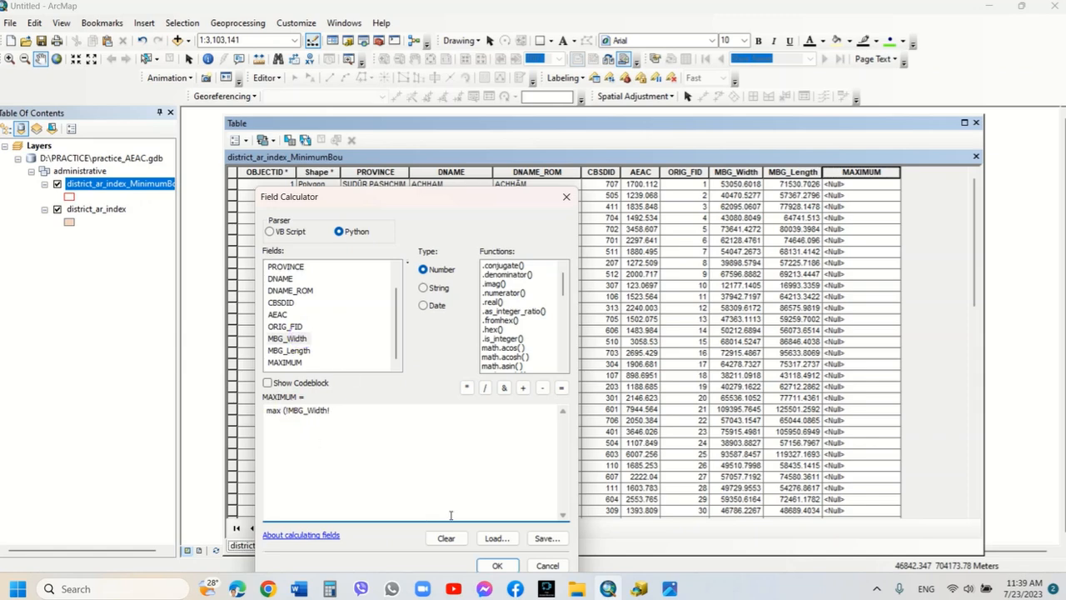
Complete the expression as max (!MBG_Width!, !MBG_Length!) and calculate the MAXIMUM field.
{"action": "left_click", "coordinate": [349, 409]}
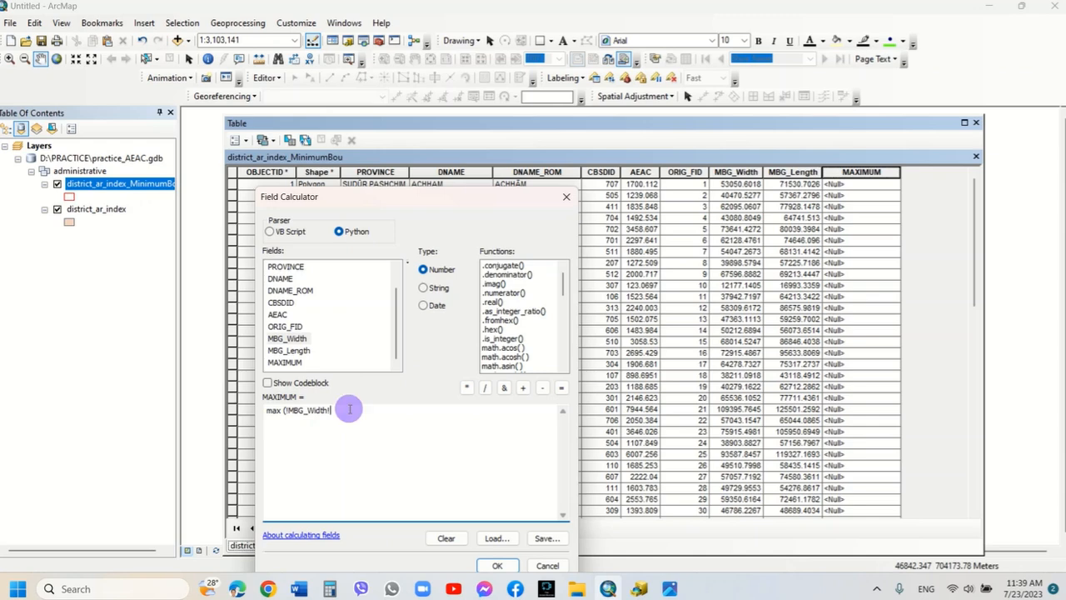
{"action": "type", "text": ","}
{"action": "double_click", "coordinate": [289, 351]}
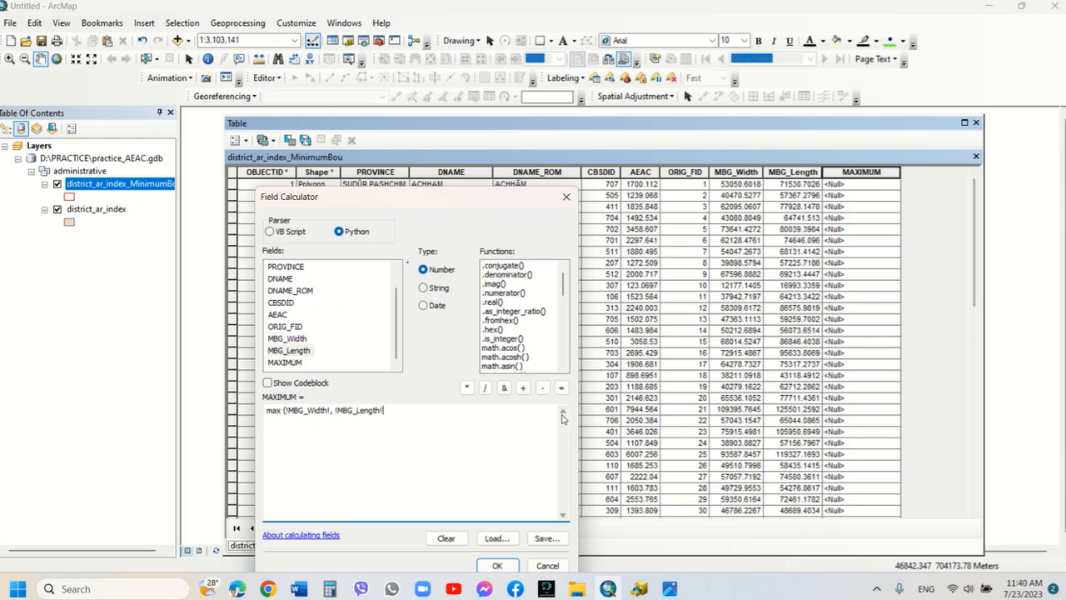
{"action": "type", "text": ")"}
{"action": "left_click", "coordinate": [497, 566]}
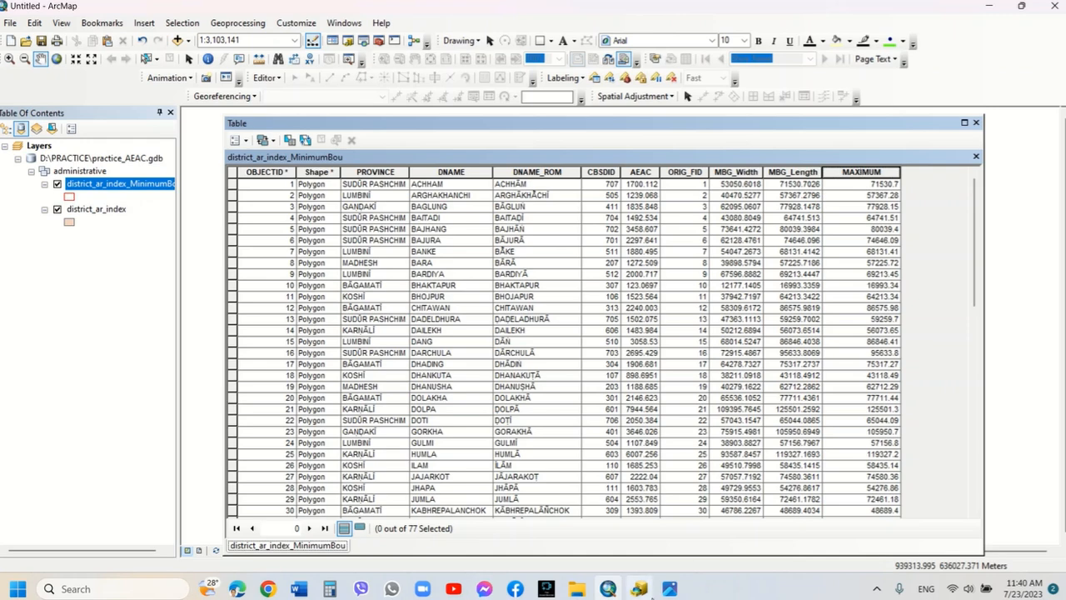
Switch to the map_body_A3size image to check the map body's dimensions, then return to the attribute table.
{"action": "mouse_move", "coordinate": [672, 593]}
{"action": "left_click", "coordinate": [733, 520]}
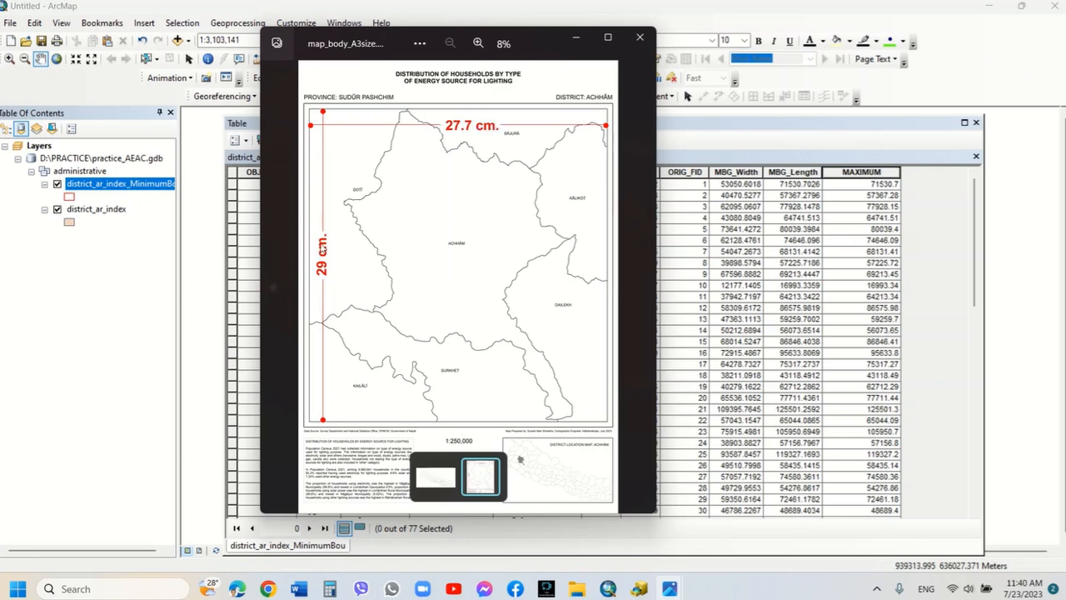
{"action": "left_click", "coordinate": [576, 36]}
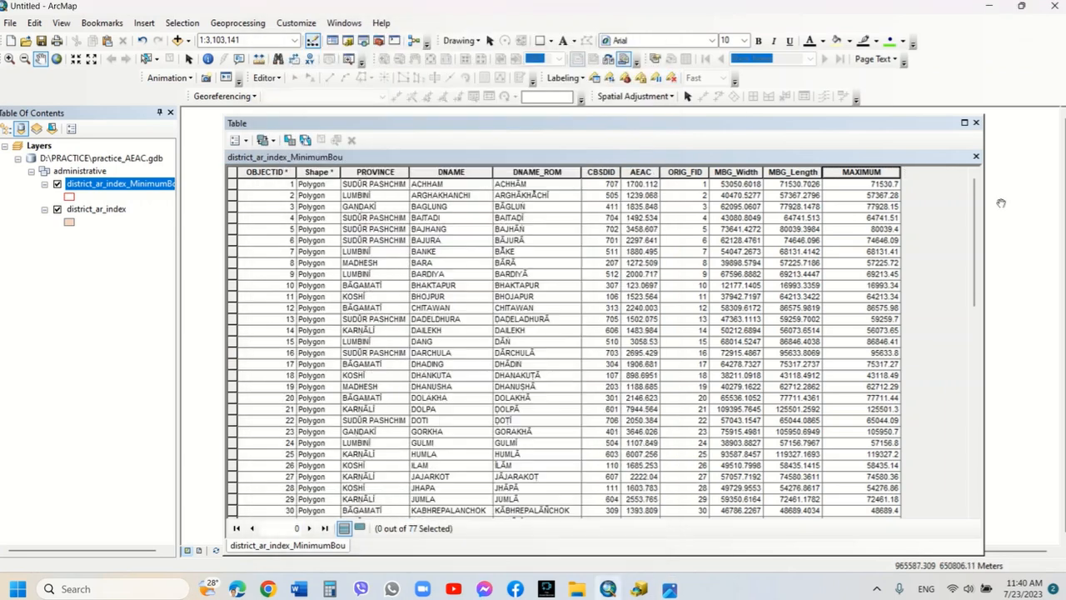
Add a Long Integer field named SCALE to the district_ar_index_MinimumBou attribute table.
{"action": "left_click", "coordinate": [245, 143]}
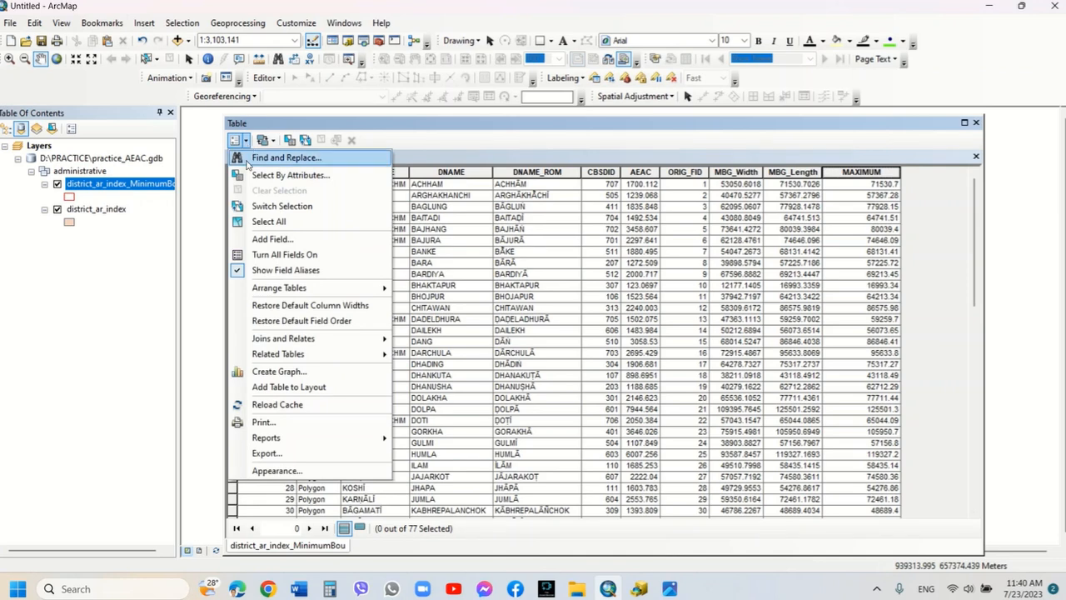
{"action": "left_click", "coordinate": [236, 239]}
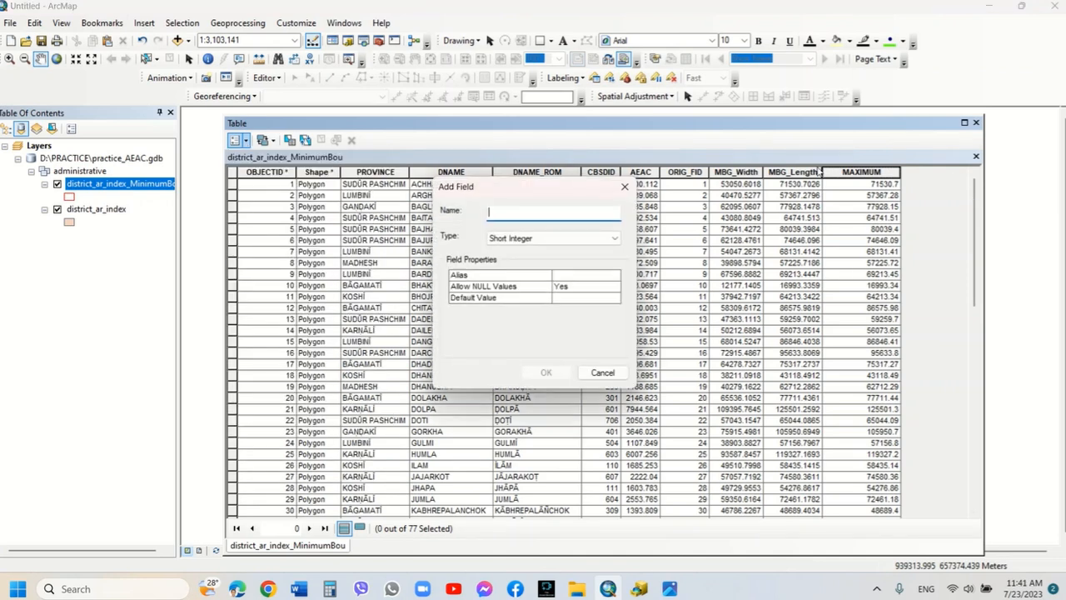
{"action": "type", "text": "s"}
{"action": "key", "text": "BackSpace"}
{"action": "type", "text": "SCALE"}
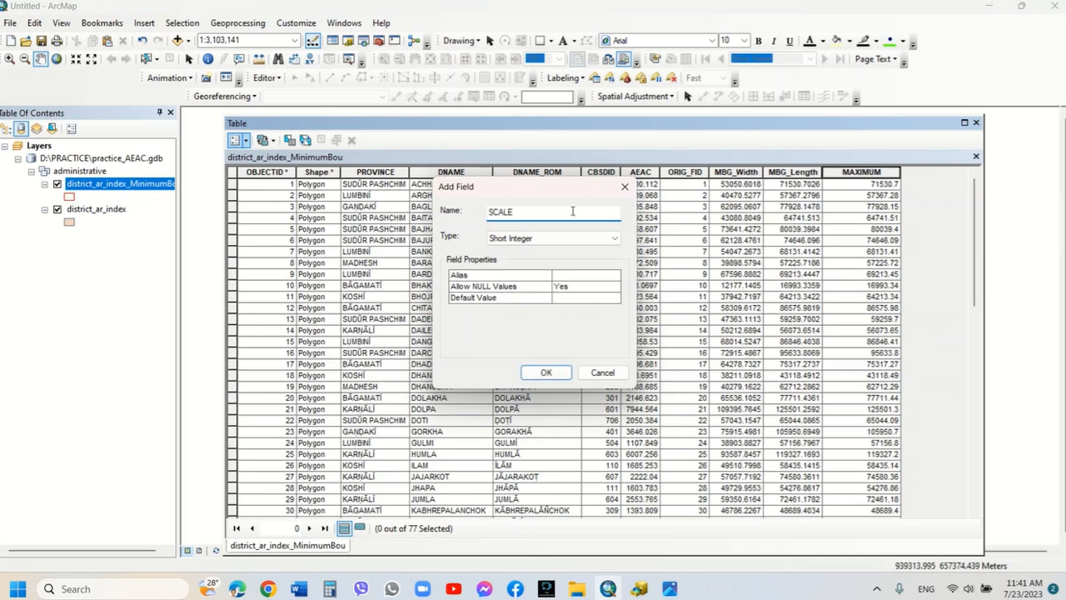
{"action": "left_click", "coordinate": [613, 240]}
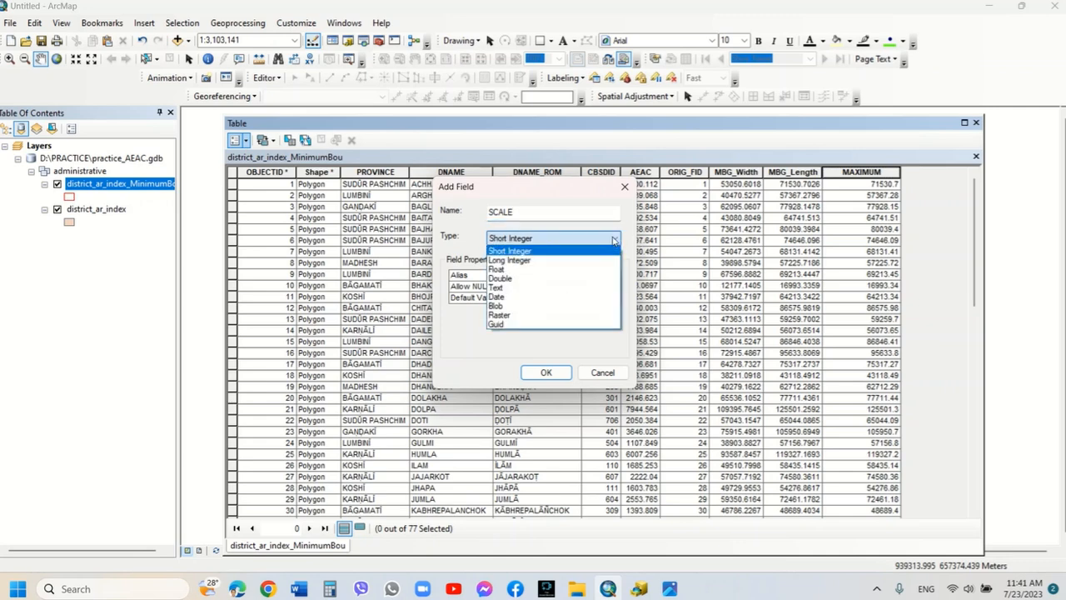
{"action": "left_click", "coordinate": [524, 265]}
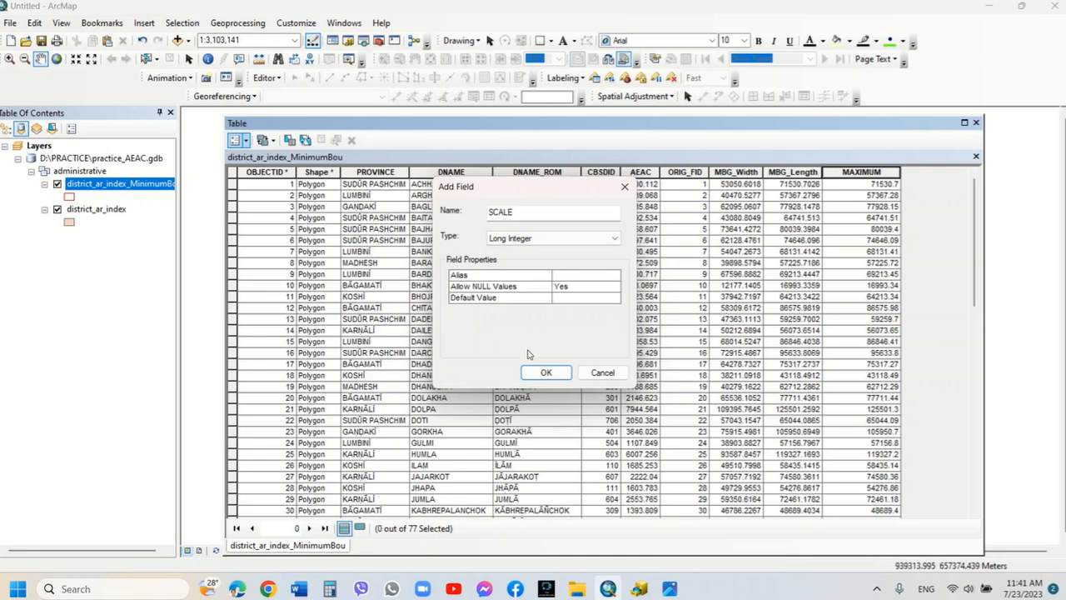
{"action": "left_click", "coordinate": [546, 372]}
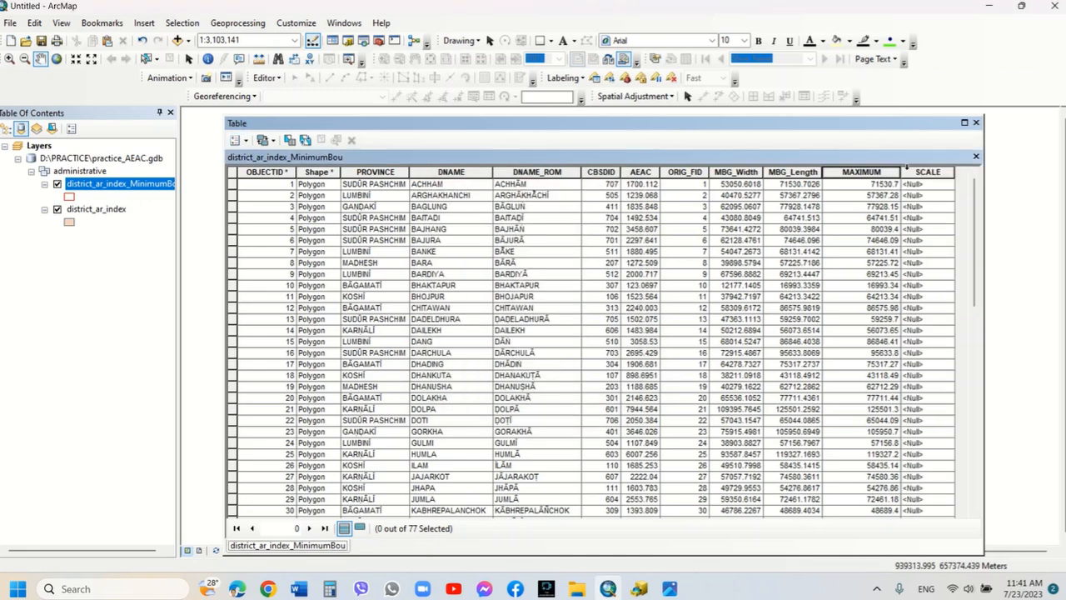
Open the Field Calculator for the SCALE field and clear the leftover max expression.
{"action": "right_click", "coordinate": [949, 176]}
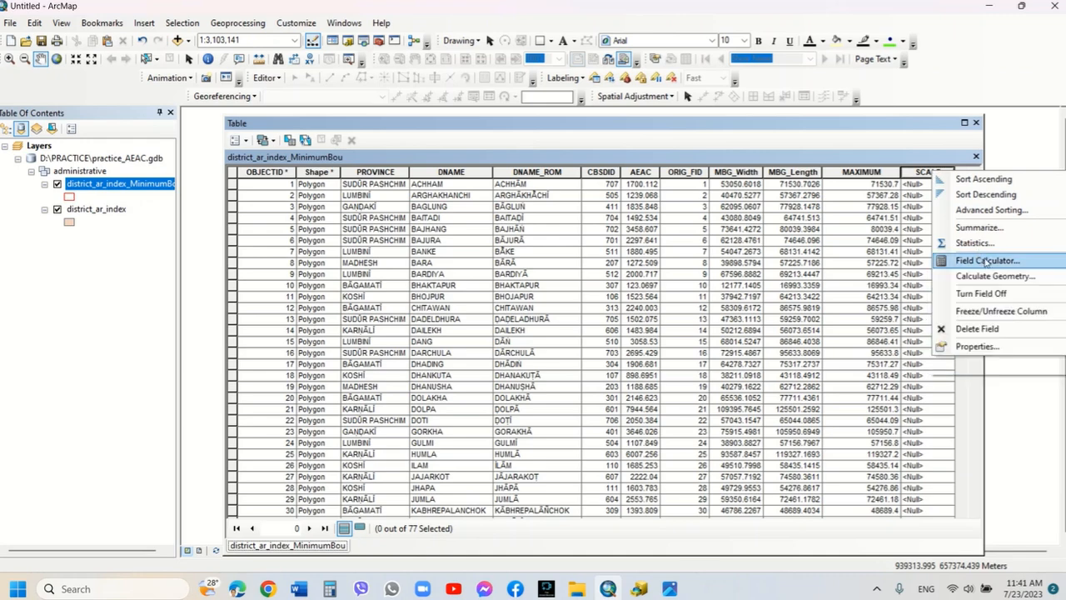
{"action": "left_click", "coordinate": [986, 261]}
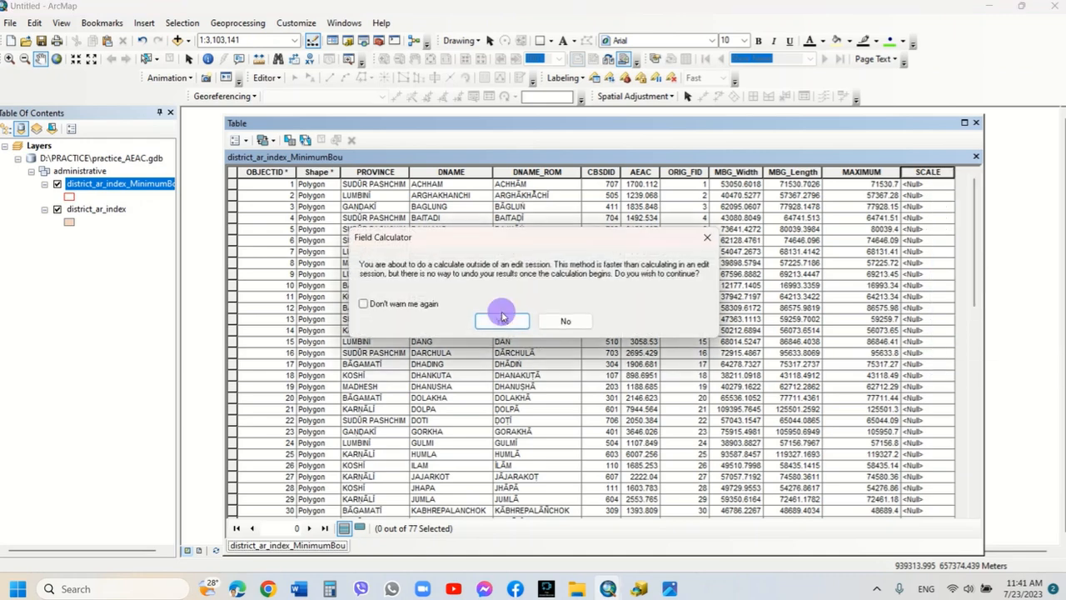
{"action": "left_click", "coordinate": [504, 322]}
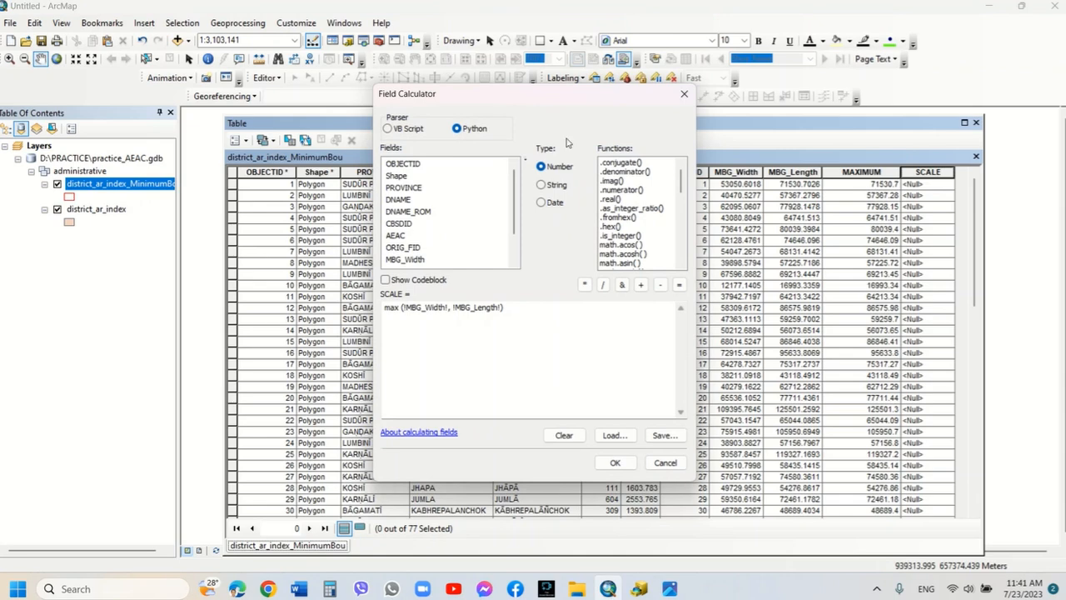
{"action": "left_click", "coordinate": [517, 307]}
{"action": "left_click_drag", "start_coordinate": [518, 307], "coordinate": [305, 302]}
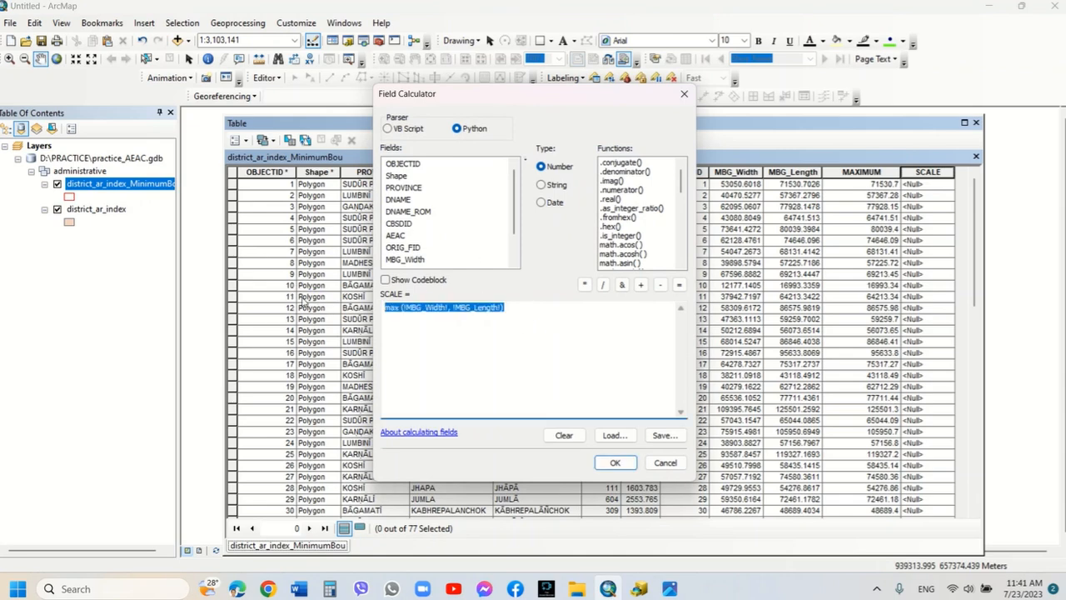
{"action": "key", "text": "Delete"}
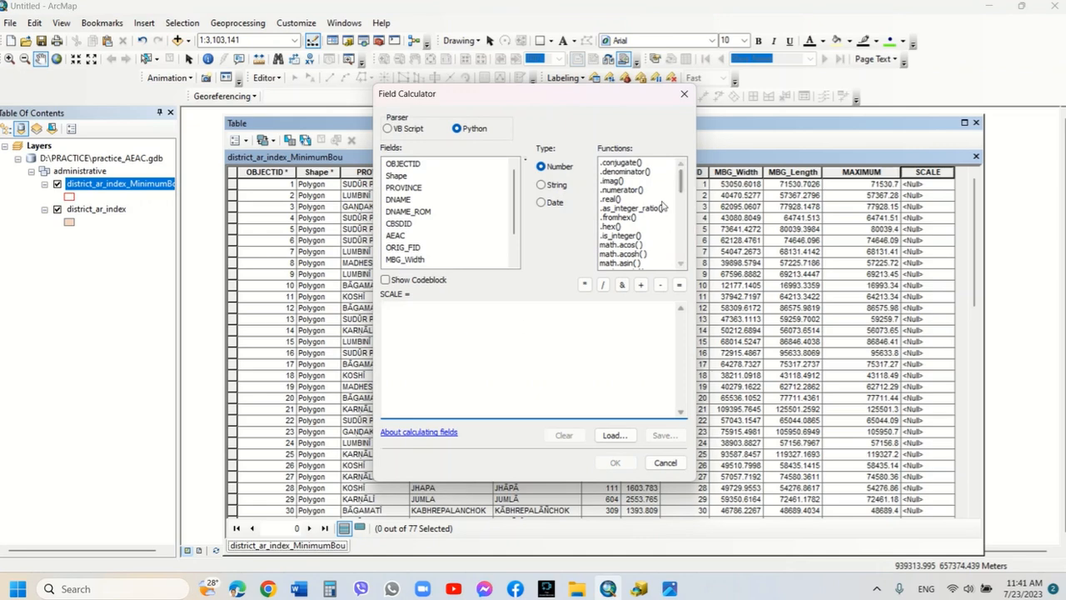
{"action": "scroll", "coordinate": [450, 237], "scroll_direction": "down", "scroll_amount": 1}
{"action": "double_click", "coordinate": [404, 247]}
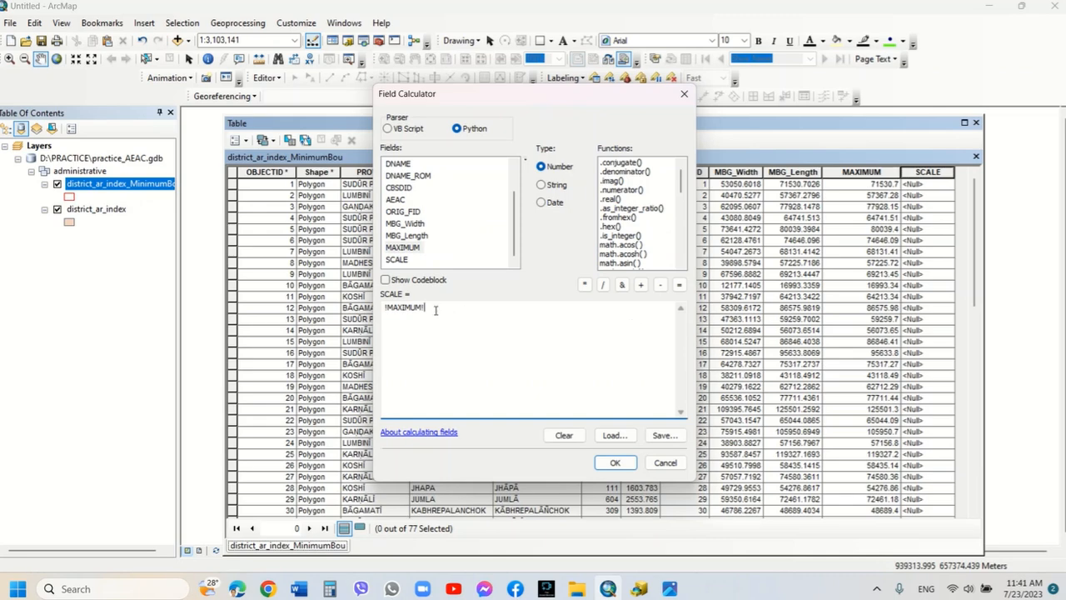
{"action": "left_click_drag", "start_coordinate": [436, 310], "coordinate": [334, 311]}
{"action": "key", "text": "Delete"}
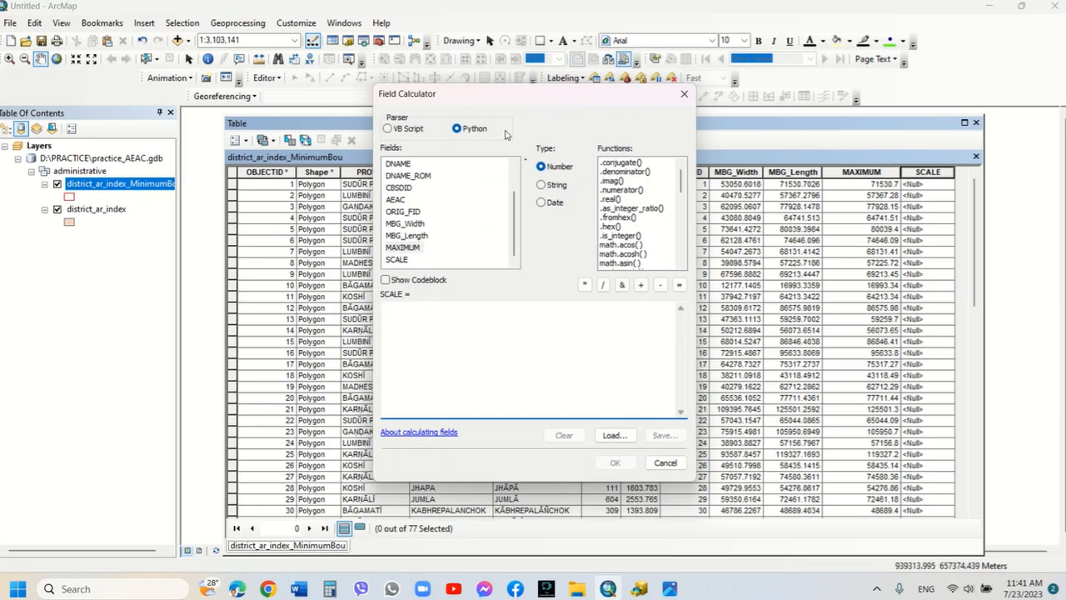
Change the parser to VB Script and calculate SCALE as ([MAXIMUM]*100)/27.7.
{"action": "left_click", "coordinate": [388, 129]}
{"action": "left_click", "coordinate": [435, 337]}
{"action": "double_click", "coordinate": [403, 248]}
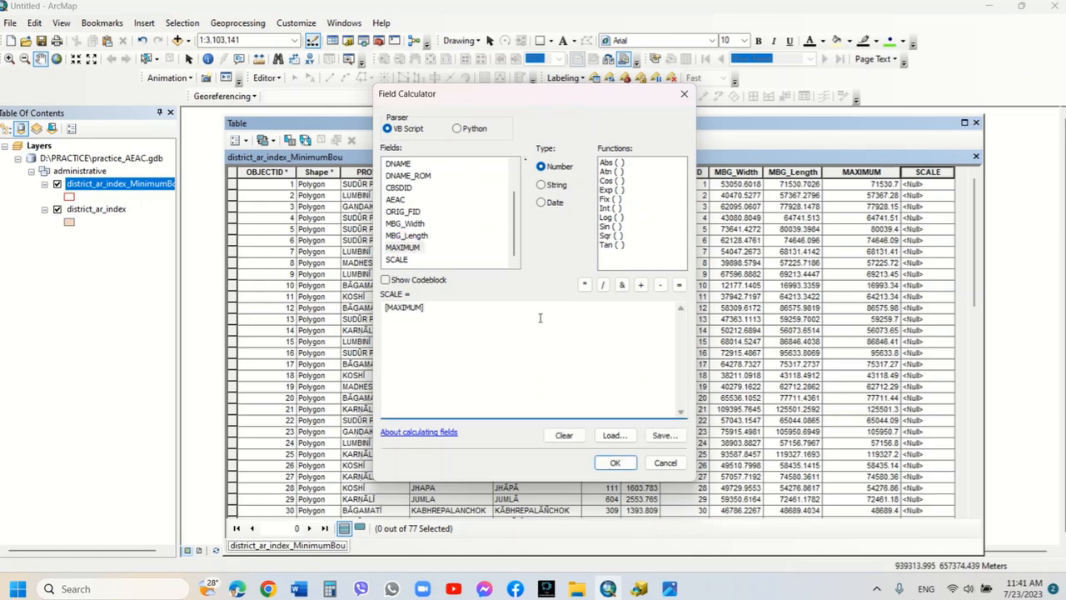
{"action": "type", "text": "*100"}
{"action": "key", "text": "Home"}
{"action": "type", "text": "("}
{"action": "left_click", "coordinate": [454, 307]}
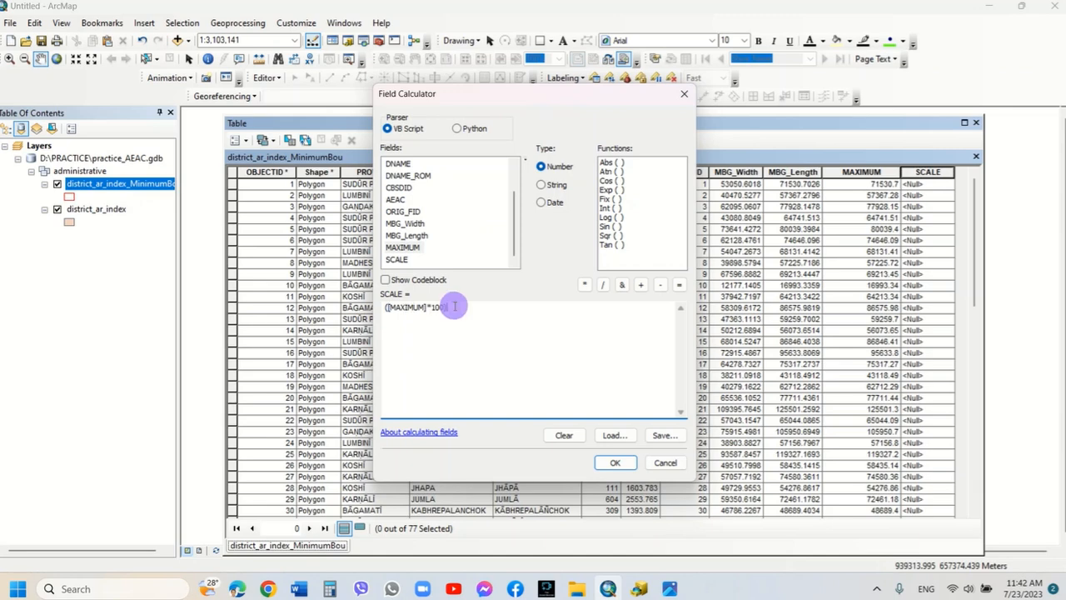
{"action": "type", "text": "/27.7"}
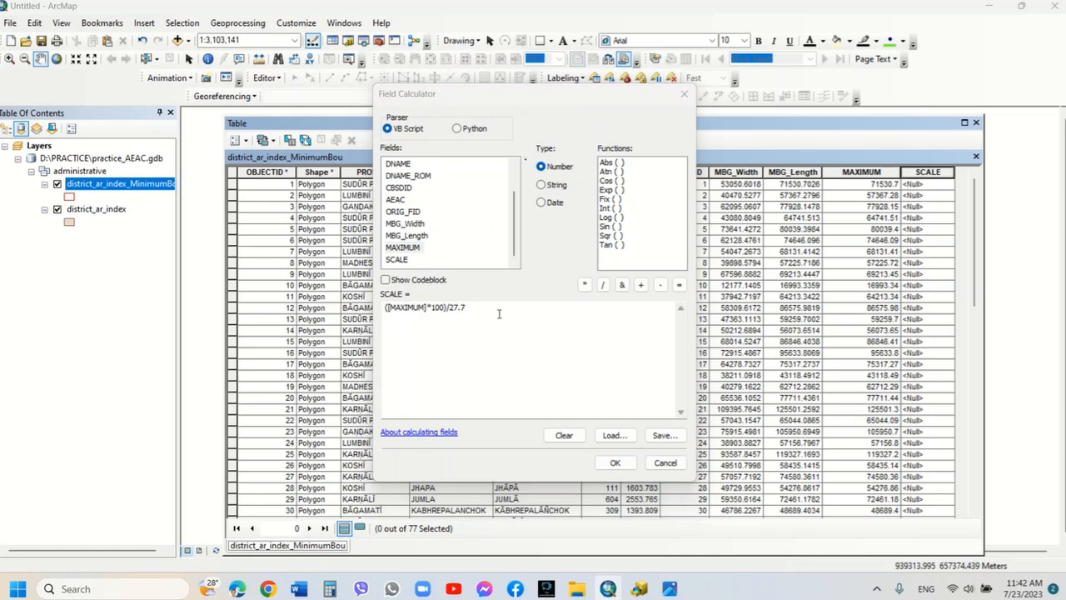
{"action": "left_click", "coordinate": [611, 462]}
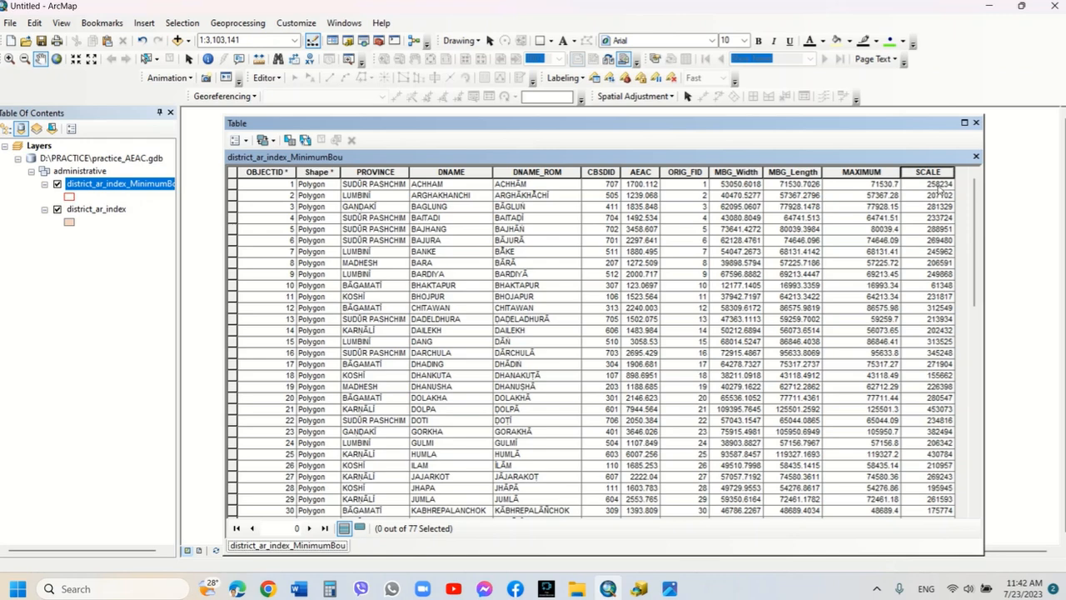
Reopen the Field Calculator for SCALE and extend the ([MAXIMUM]*100)/27.7 expression with a division by 1000.
{"action": "right_click", "coordinate": [931, 172]}
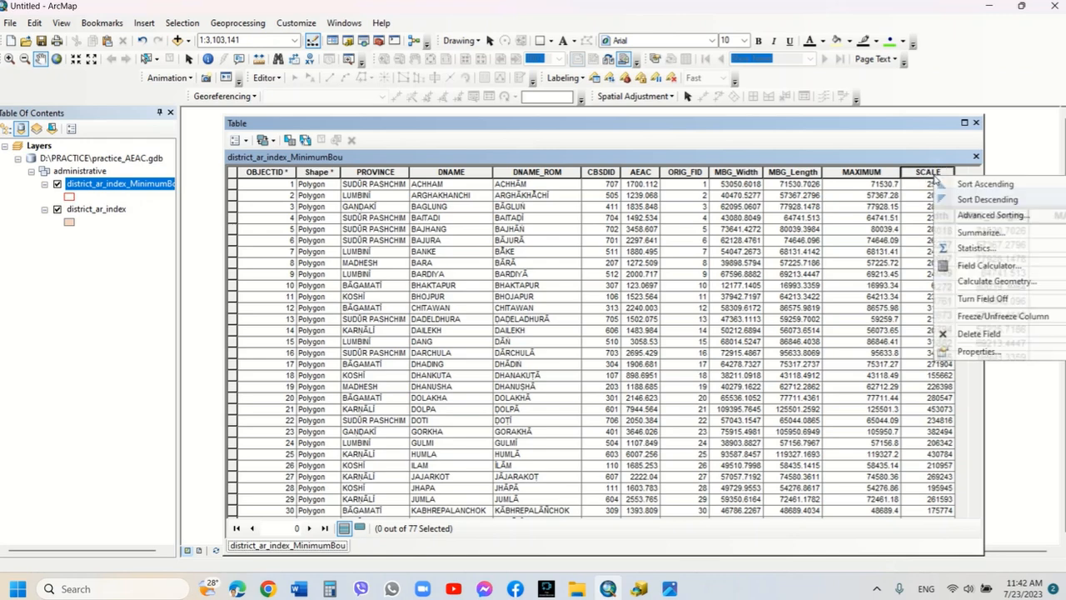
{"action": "left_click", "coordinate": [977, 265]}
{"action": "left_click", "coordinate": [502, 322]}
{"action": "left_click", "coordinate": [386, 308]}
{"action": "type", "text": "(([MAXIMUM]*100)/27.7"}
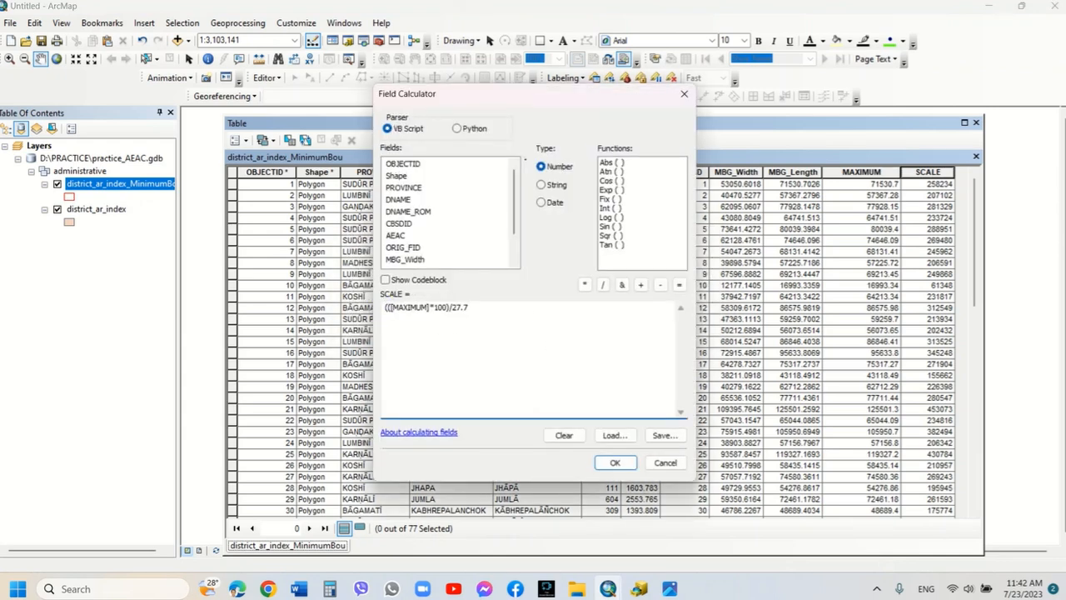
{"action": "left_click", "coordinate": [487, 310]}
{"action": "type", "text": ")"}
{"action": "type", "text": "/1000)"}
Wrap the expression in the Int function so it reads Int((([MAXIMUM]*100)/27.7)/1000).
{"action": "left_click", "coordinate": [384, 307]}
{"action": "type", "text": "(Int"}
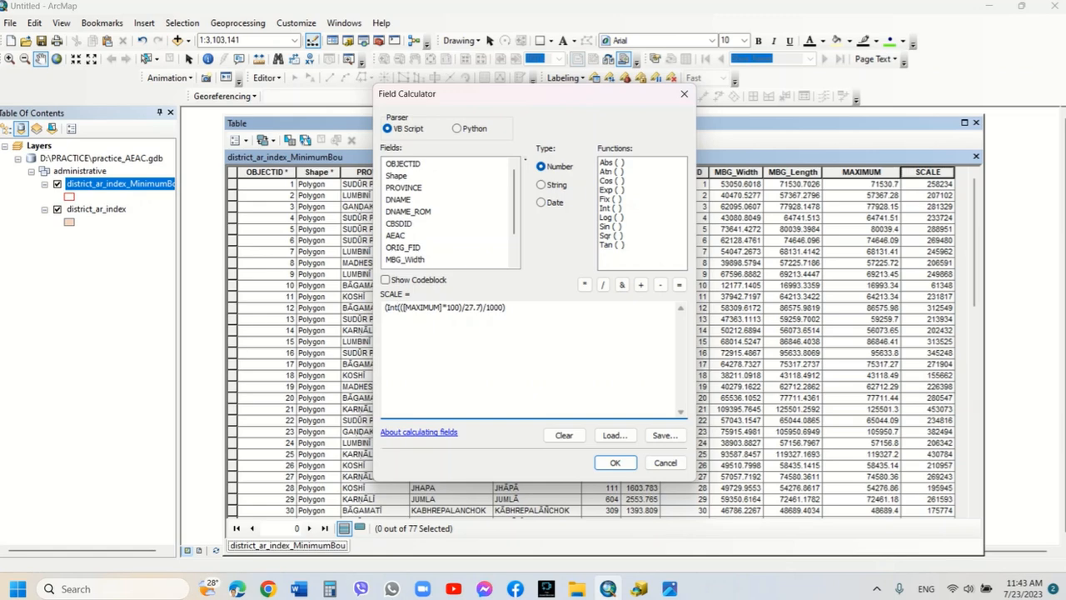
{"action": "type", "text": "("}
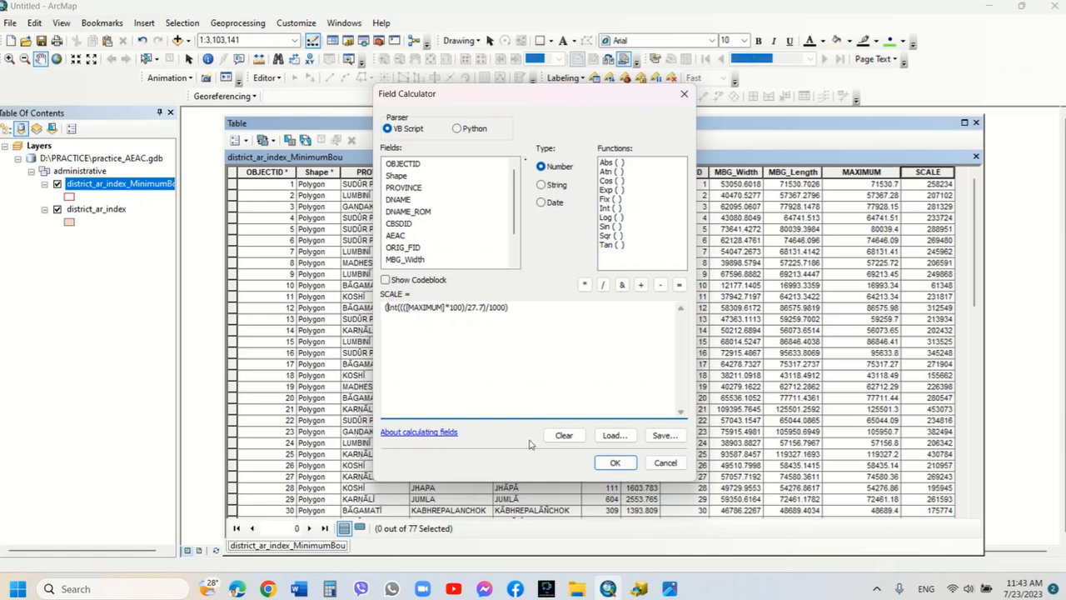
{"action": "type", "text": "="}
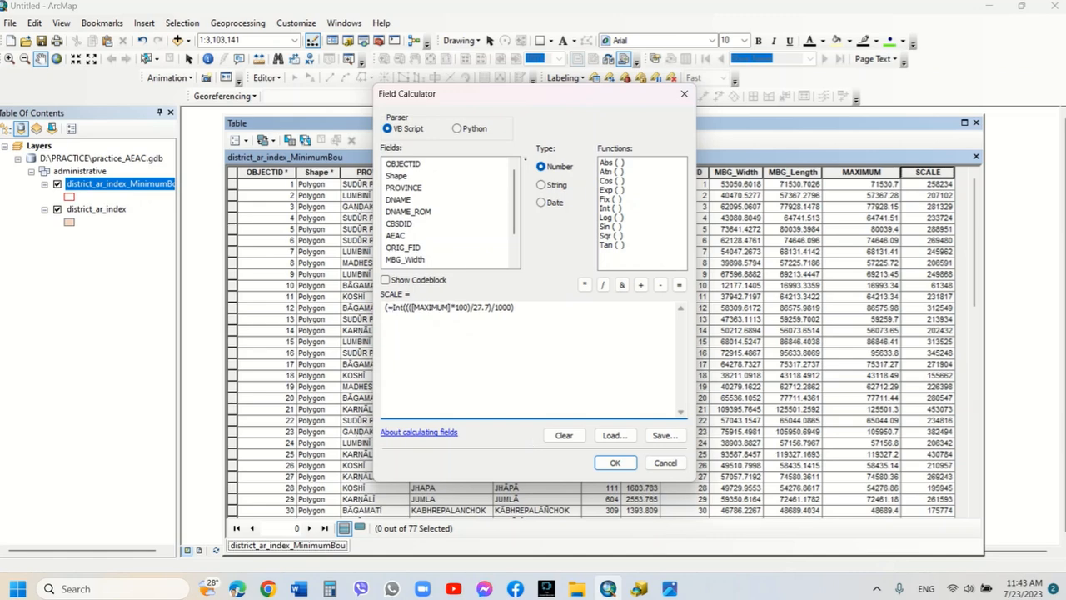
{"action": "key", "text": "BackSpace"}
{"action": "key", "text": "BackSpace"}
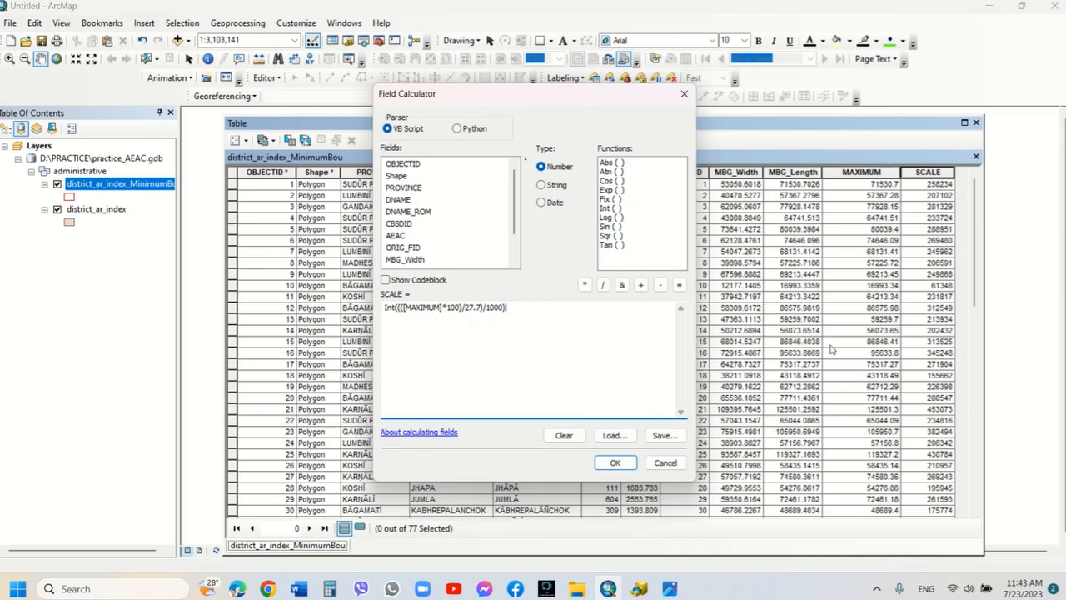
{"action": "type", "text": "*1000"}
{"action": "key", "text": "BackSpace"}
{"action": "key", "text": "BackSpace"}
{"action": "key", "text": "BackSpace"}
{"action": "key", "text": "BackSpace"}
{"action": "key", "text": "BackSpace"}
Complete the expression as (Int((([MAXIMUM]*100)/27.7)/1000)+1)*1000, calculate SCALE, and review the values down to the last record.
{"action": "type", "text": "+1)"}
{"action": "left_click", "coordinate": [385, 307]}
{"action": "type", "text": "("}
{"action": "left_click", "coordinate": [551, 311]}
{"action": "type", "text": "*1000"}
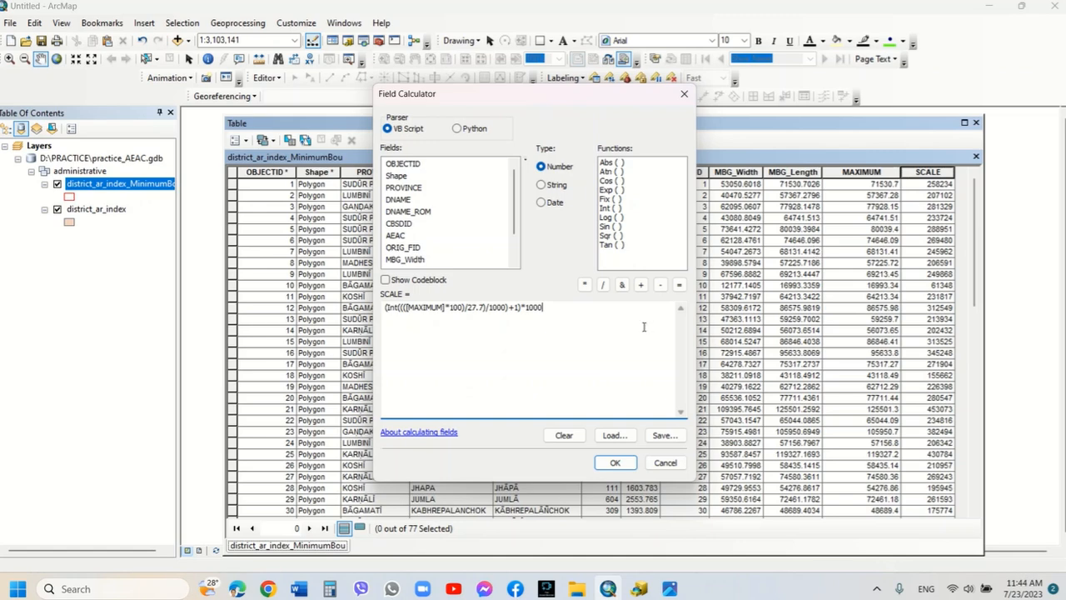
{"action": "left_click", "coordinate": [615, 463]}
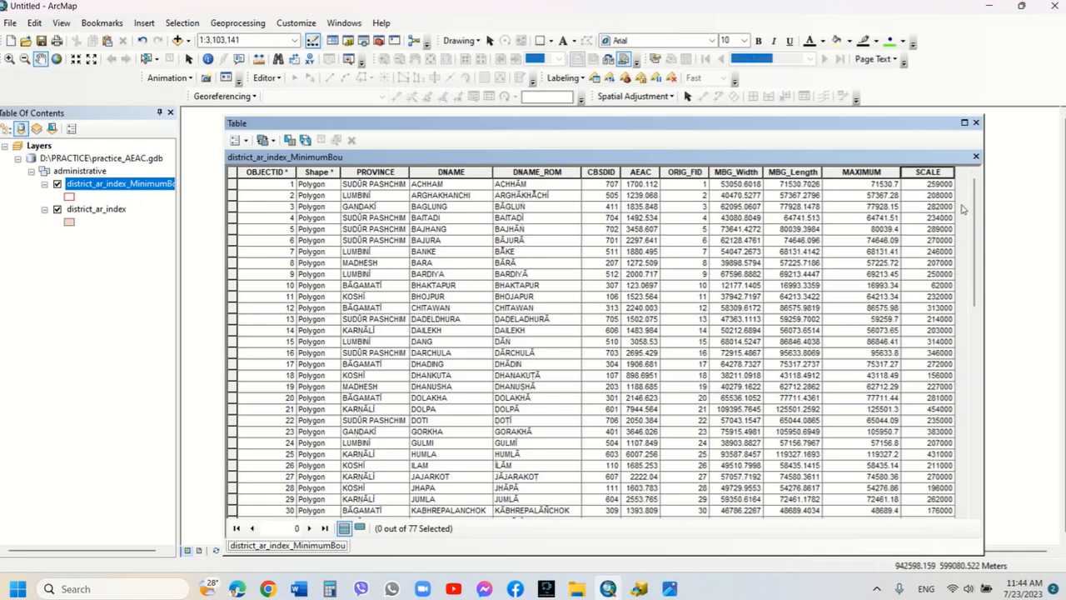
{"action": "left_click_drag", "start_coordinate": [976, 194], "coordinate": [971, 436]}
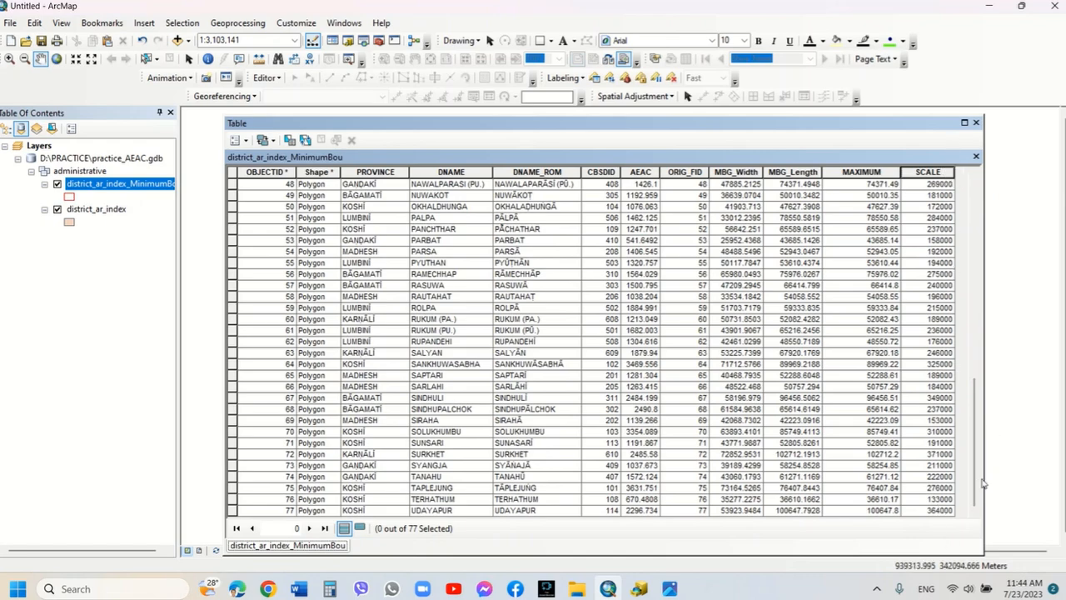
Return to the first records and compare the attribute tables of district_ar_index and its minimum bounding geometry layer.
{"action": "left_click_drag", "start_coordinate": [975, 494], "coordinate": [974, 187]}
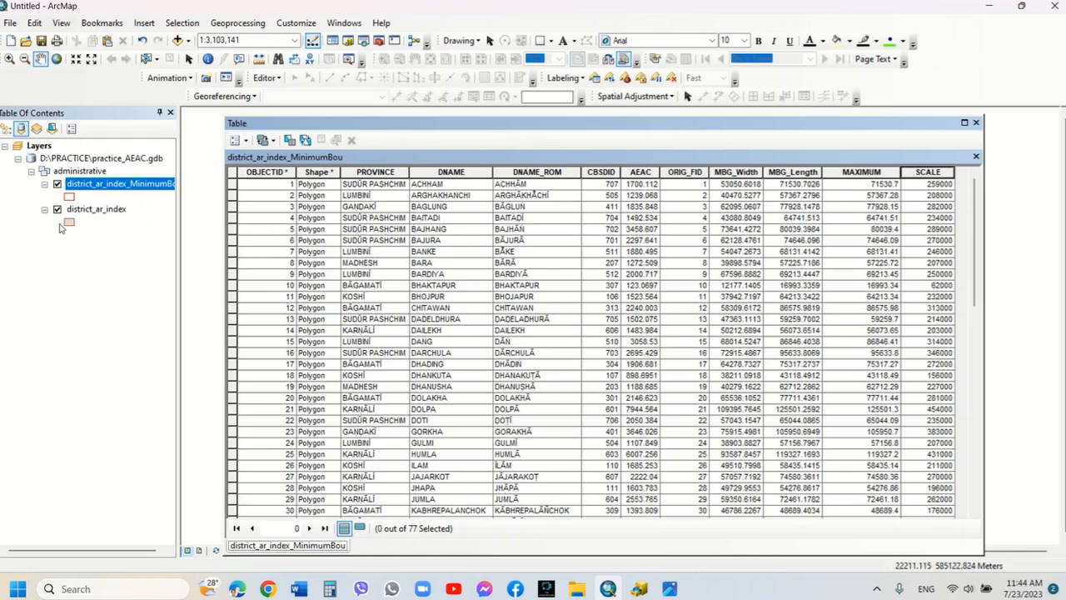
{"action": "left_click", "coordinate": [110, 209]}
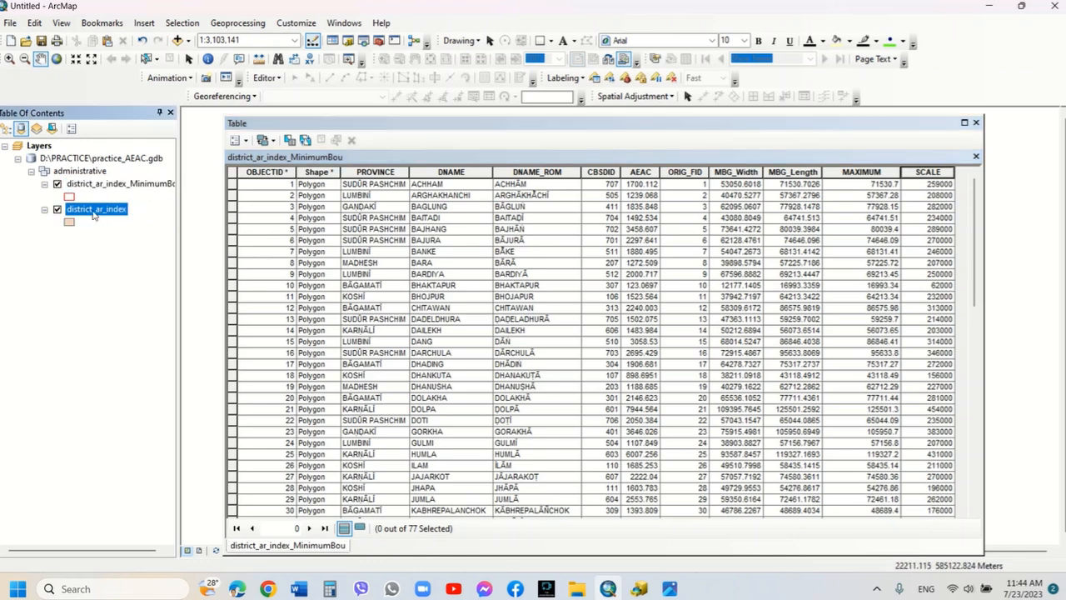
{"action": "right_click", "coordinate": [95, 214]}
{"action": "left_click", "coordinate": [138, 254]}
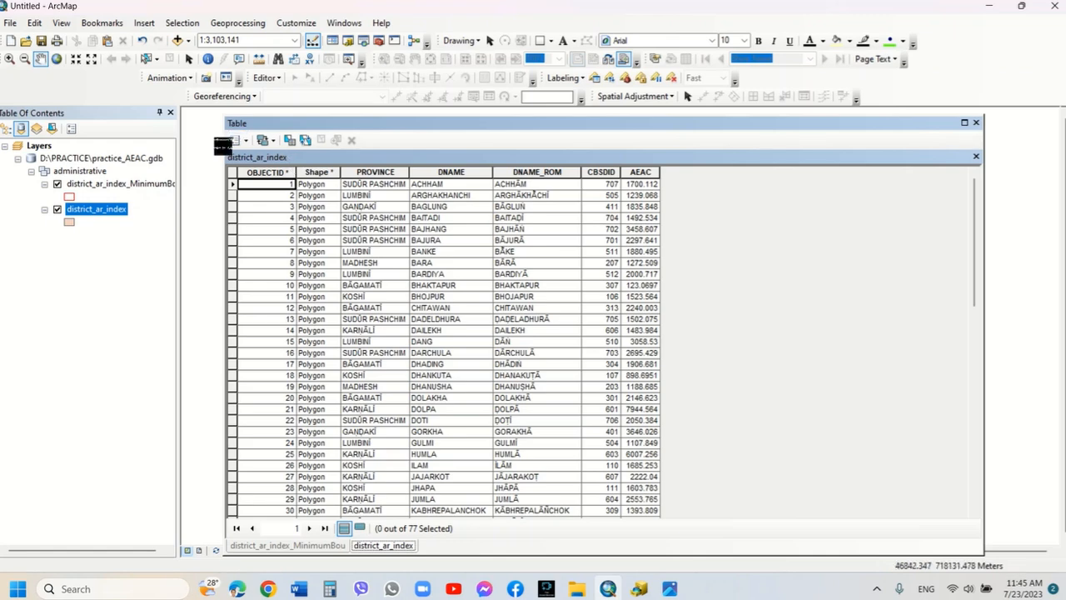
{"action": "left_click", "coordinate": [143, 183]}
{"action": "right_click", "coordinate": [146, 183]}
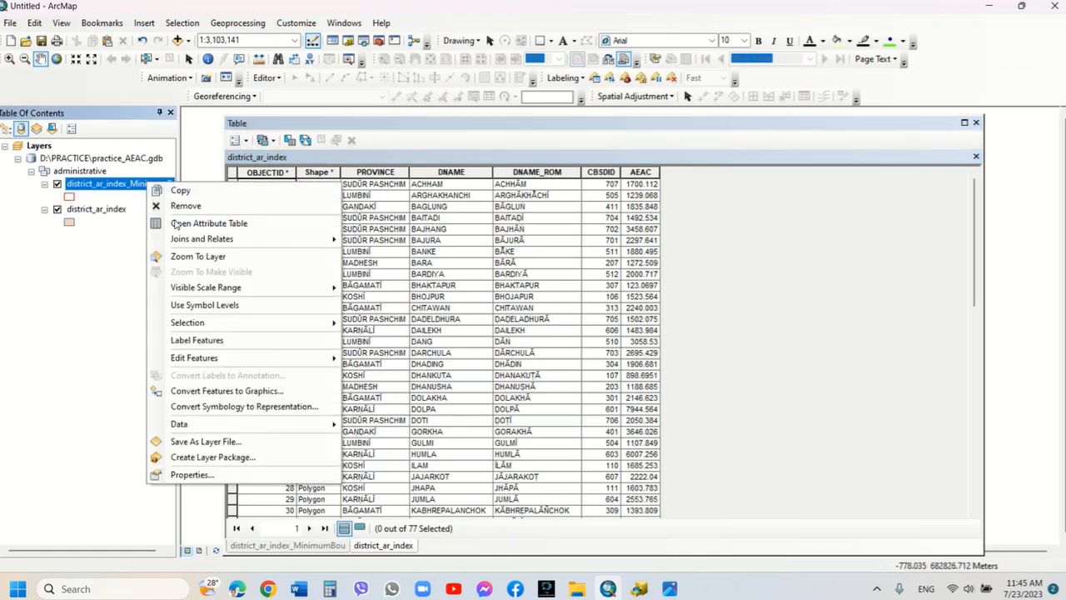
{"action": "left_click", "coordinate": [177, 224]}
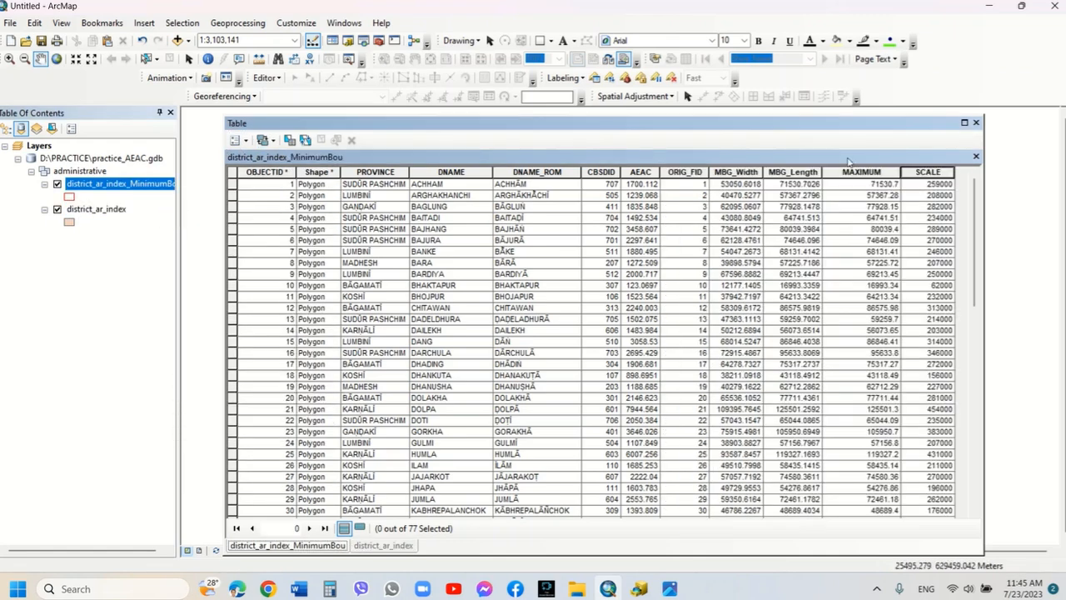
Try to export all records of the bounding geometry table as Export_Output in the administrative dataset and add it to the map.
{"action": "left_click", "coordinate": [246, 141]}
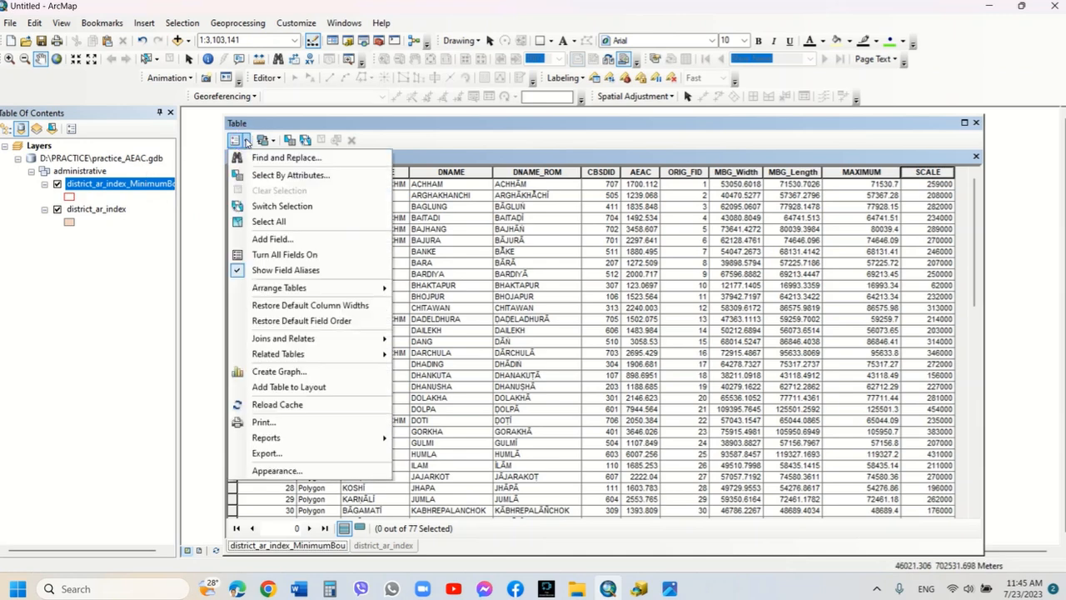
{"action": "left_click", "coordinate": [274, 454]}
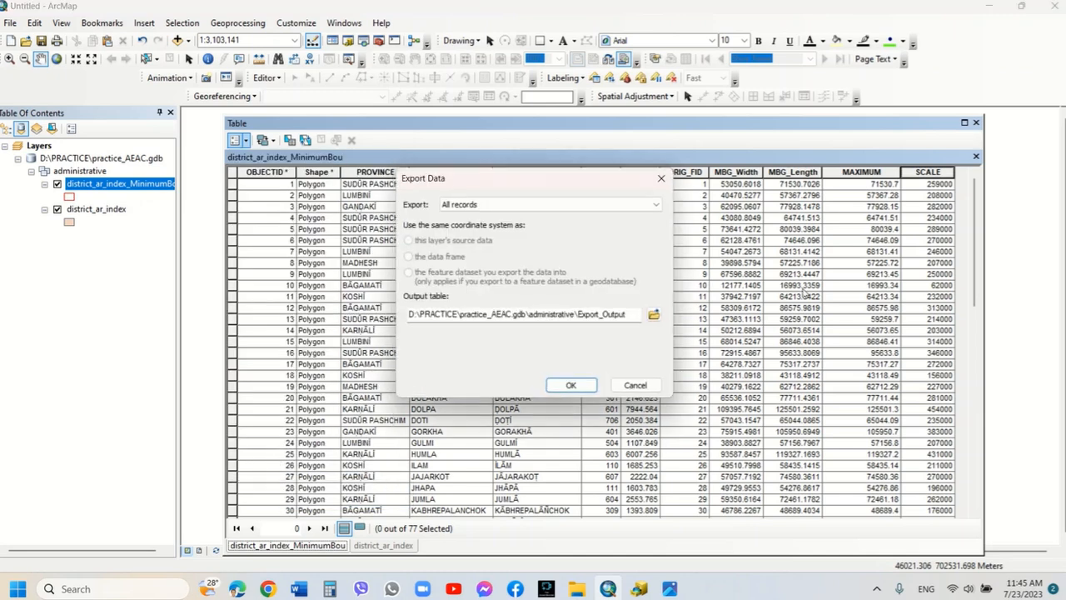
{"action": "left_click", "coordinate": [571, 385]}
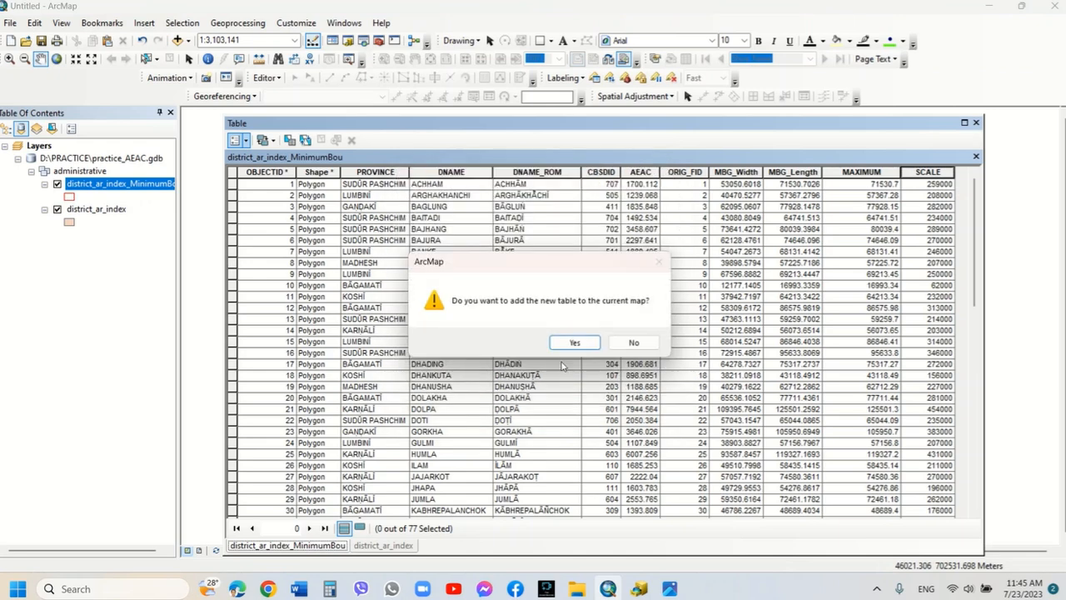
{"action": "left_click", "coordinate": [582, 342]}
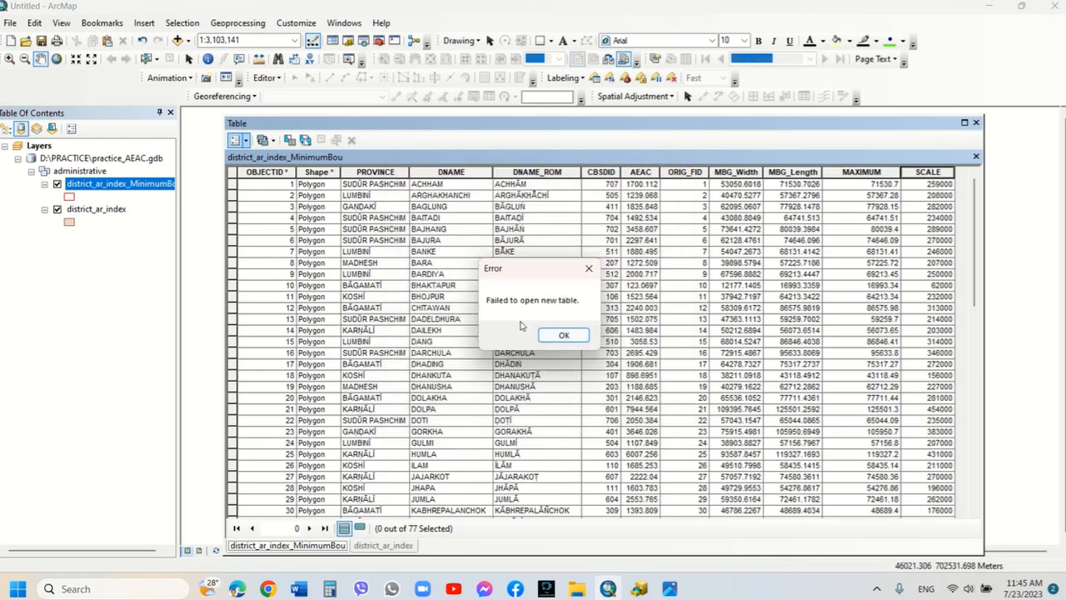
{"action": "left_click", "coordinate": [553, 337]}
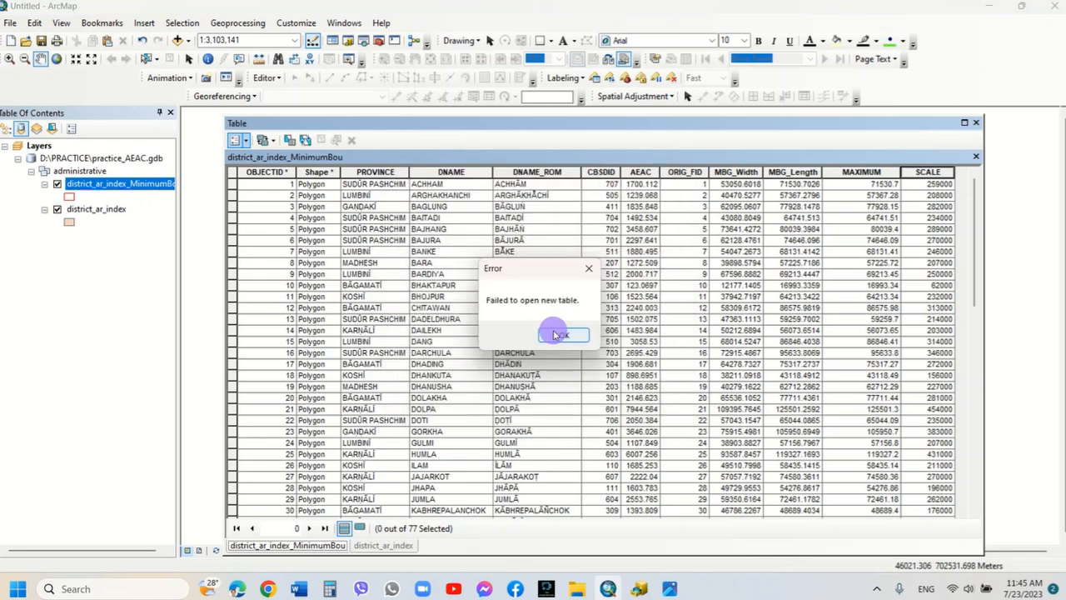
Join the district_ar_index_MinimumBou table to district_ar_index on the CBSDID field, keeping all records.
{"action": "left_click", "coordinate": [86, 214]}
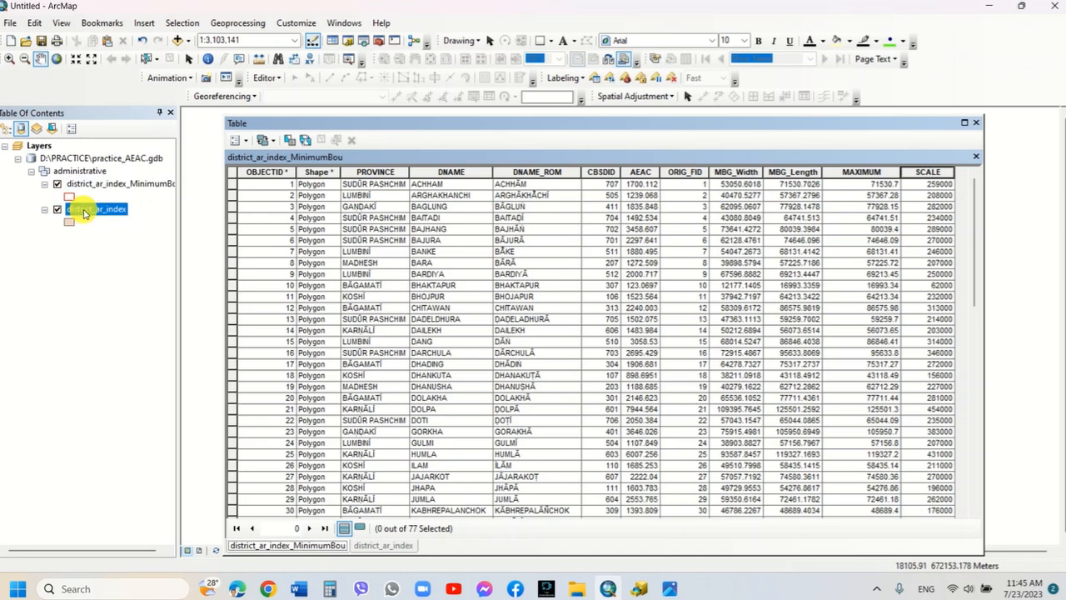
{"action": "right_click", "coordinate": [87, 213]}
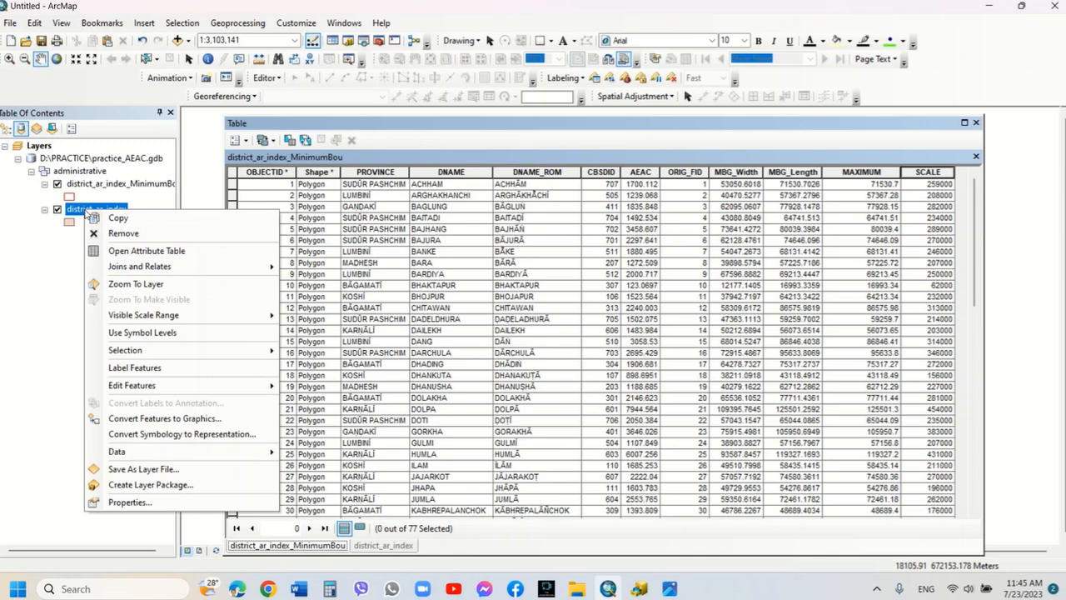
{"action": "left_click", "coordinate": [121, 250]}
{"action": "left_click", "coordinate": [246, 140]}
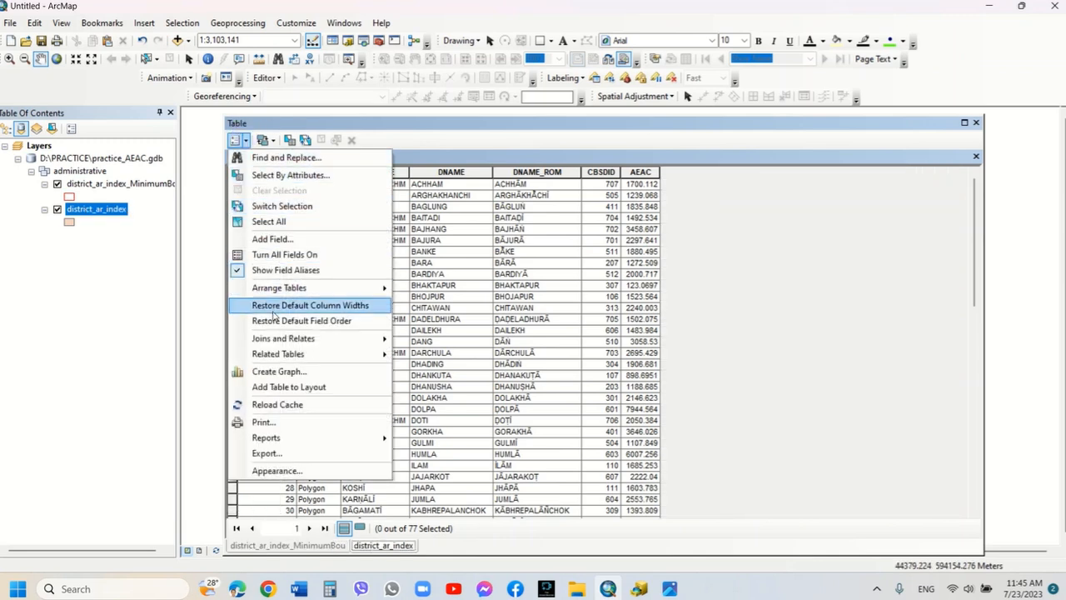
{"action": "mouse_move", "coordinate": [272, 340]}
{"action": "left_click", "coordinate": [427, 339]}
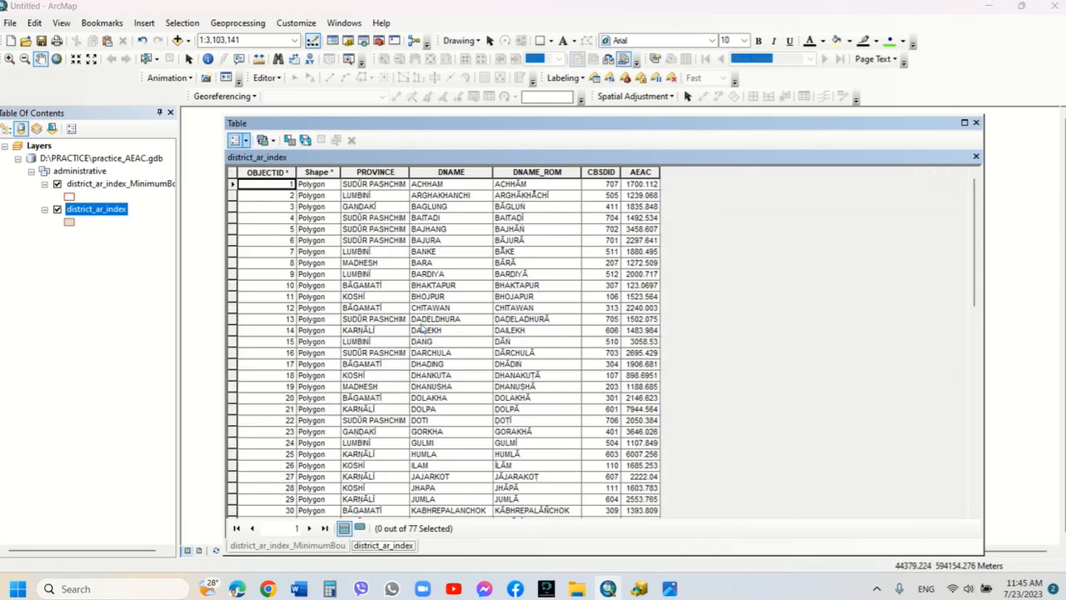
{"action": "left_click", "coordinate": [548, 192]}
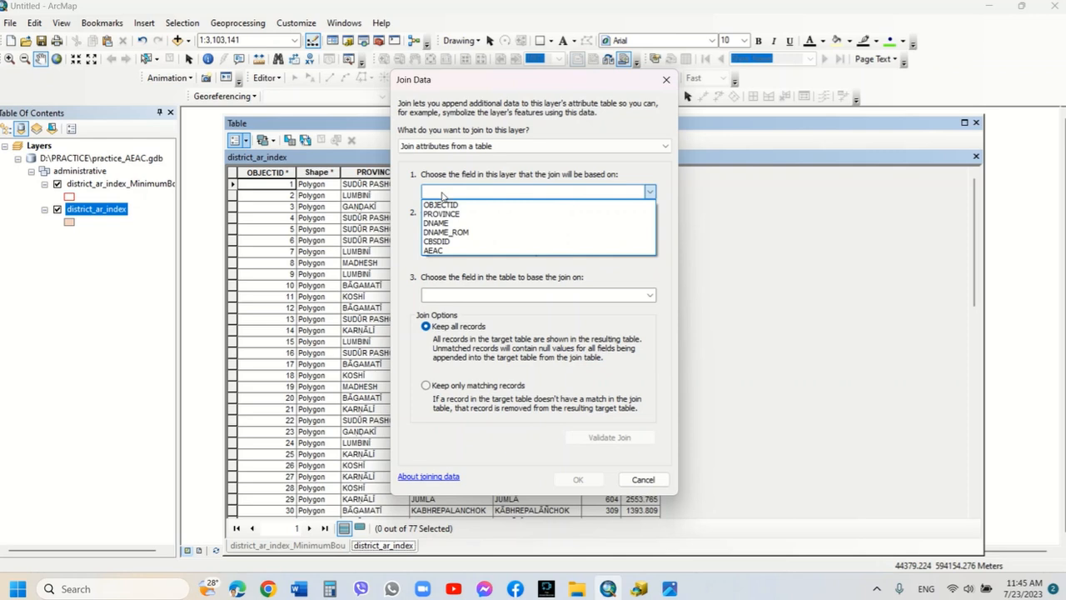
{"action": "left_click", "coordinate": [436, 242]}
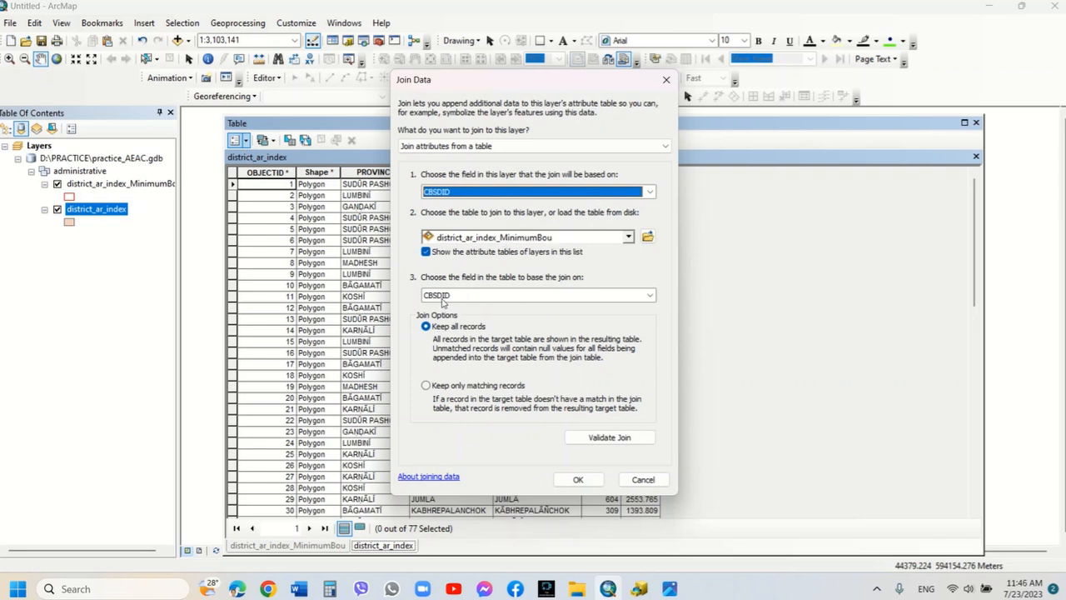
{"action": "left_click", "coordinate": [582, 479]}
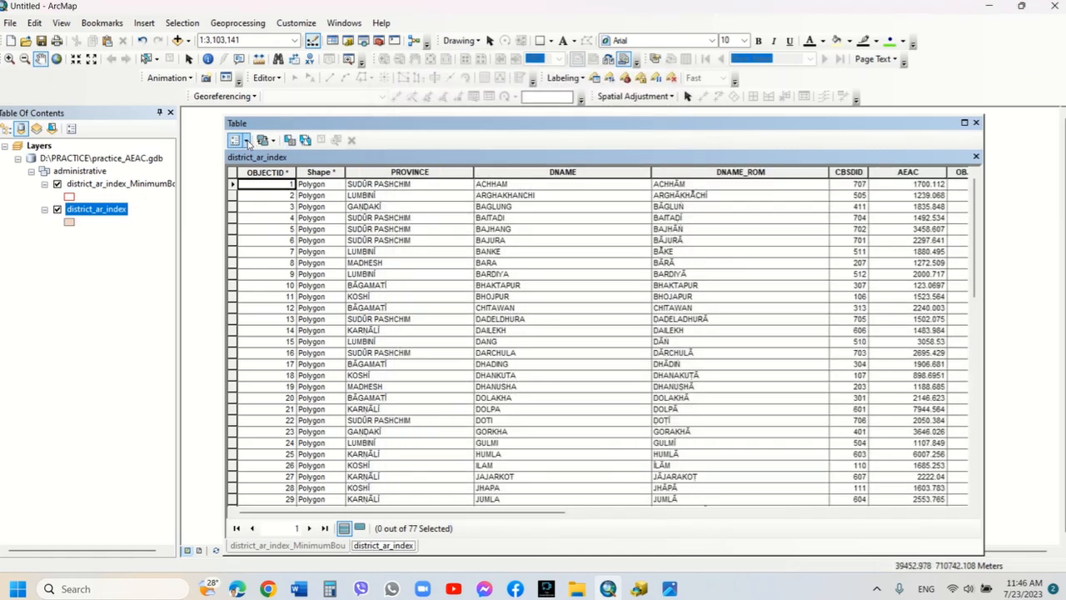
Restore the joined table's default column widths, review its fields through SCALE, and close the table.
{"action": "left_click", "coordinate": [246, 141]}
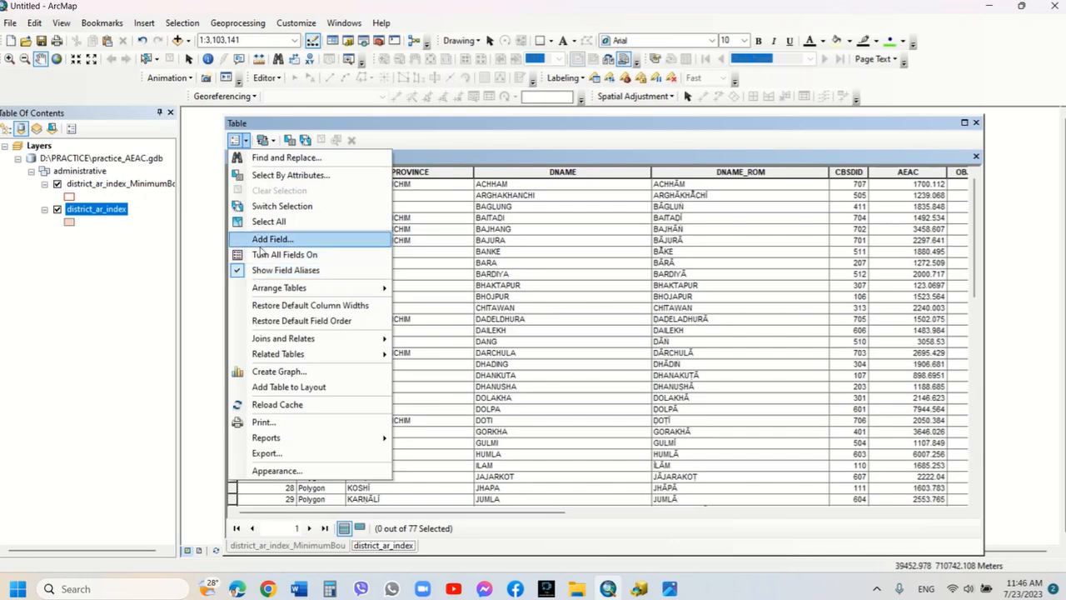
{"action": "left_click", "coordinate": [258, 305]}
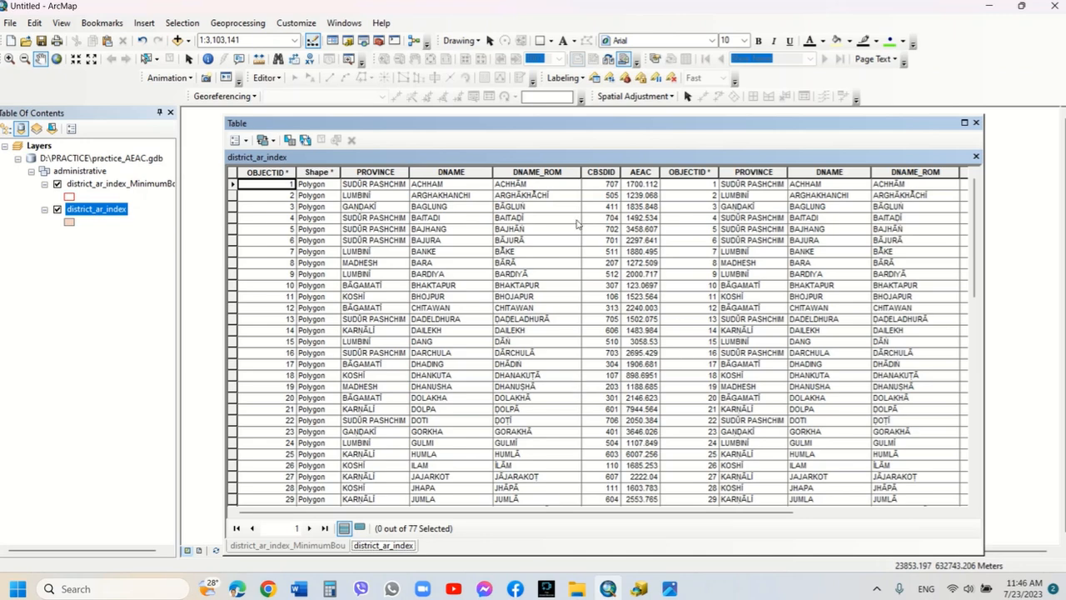
{"action": "left_click_drag", "start_coordinate": [761, 510], "coordinate": [969, 517]}
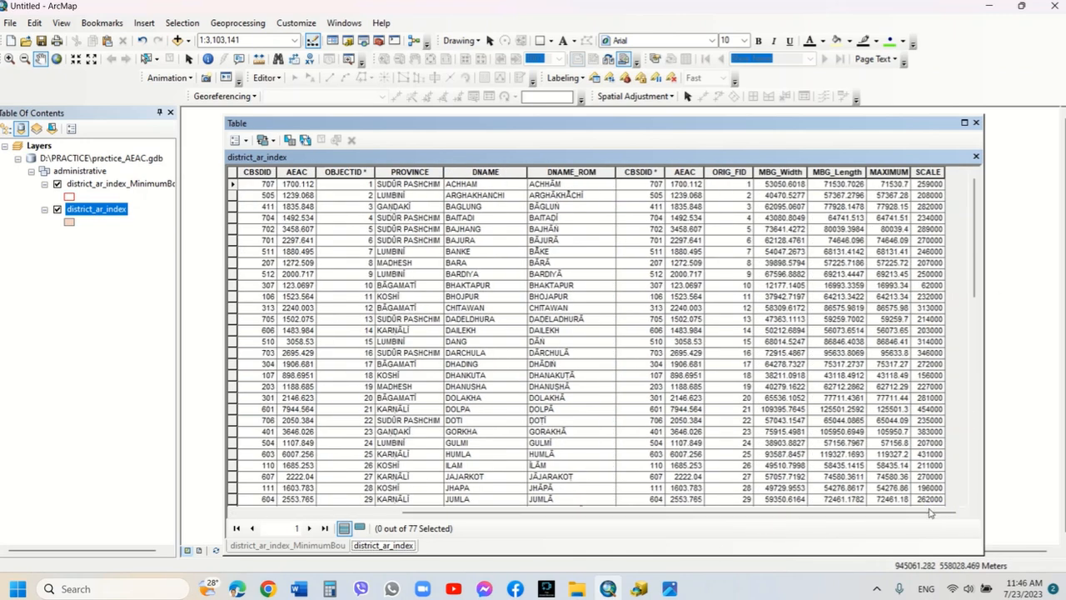
{"action": "left_click_drag", "start_coordinate": [932, 511], "coordinate": [718, 512]}
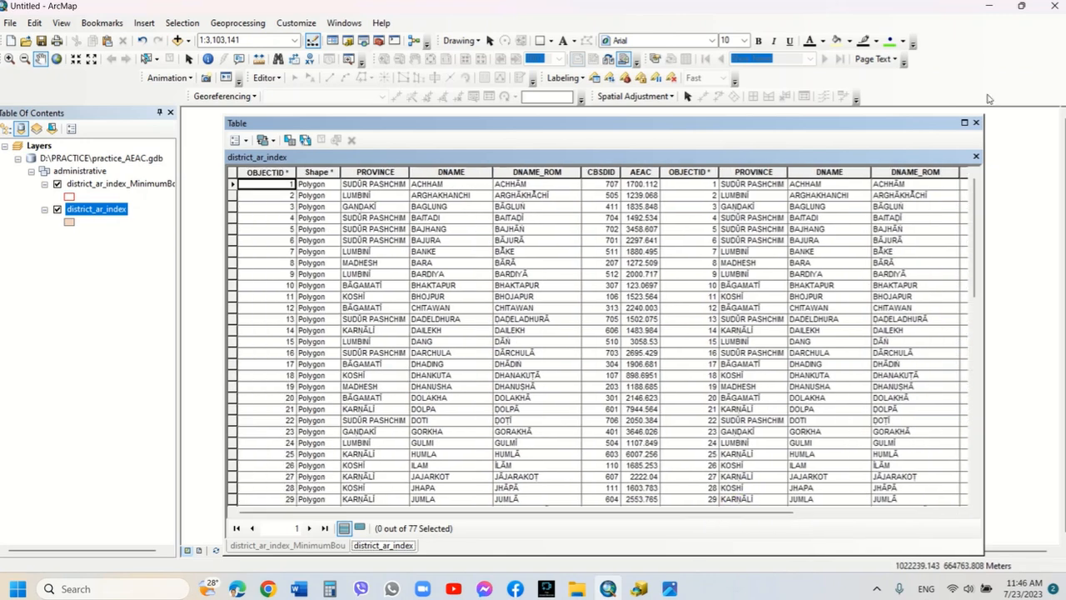
{"action": "left_click", "coordinate": [976, 123]}
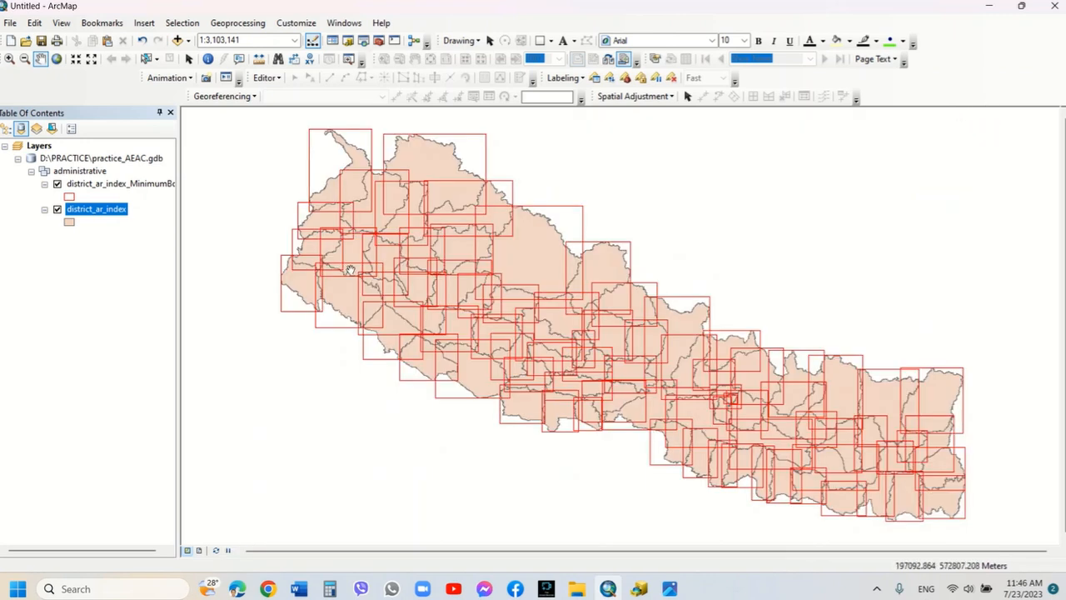
Start a data export of all district_ar_index features and choose the administrative dataset in practice.gdb as the destination.
{"action": "right_click", "coordinate": [111, 213]}
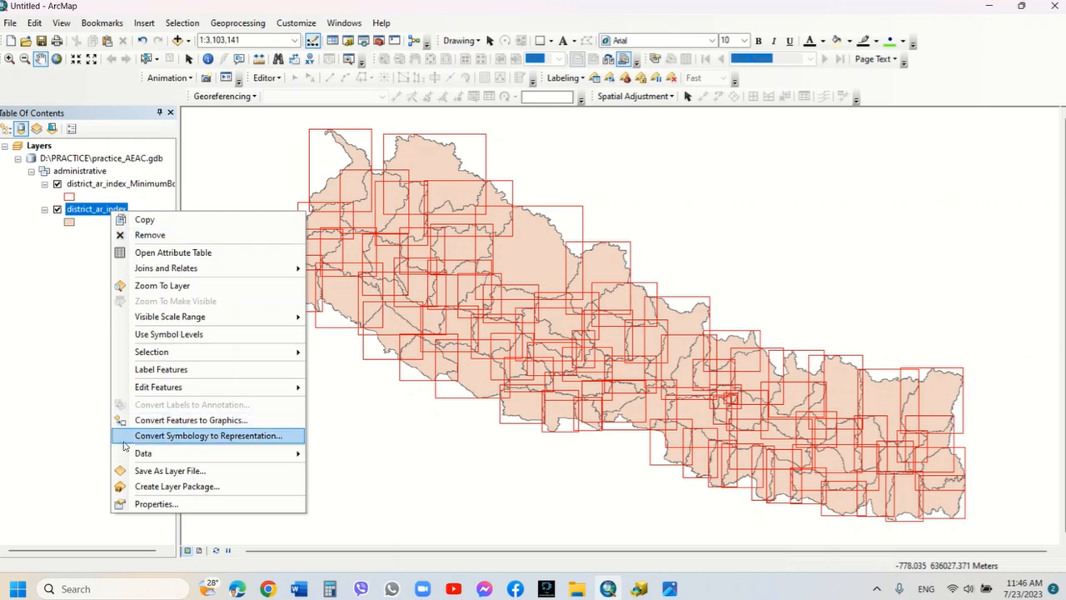
{"action": "mouse_move", "coordinate": [138, 453]}
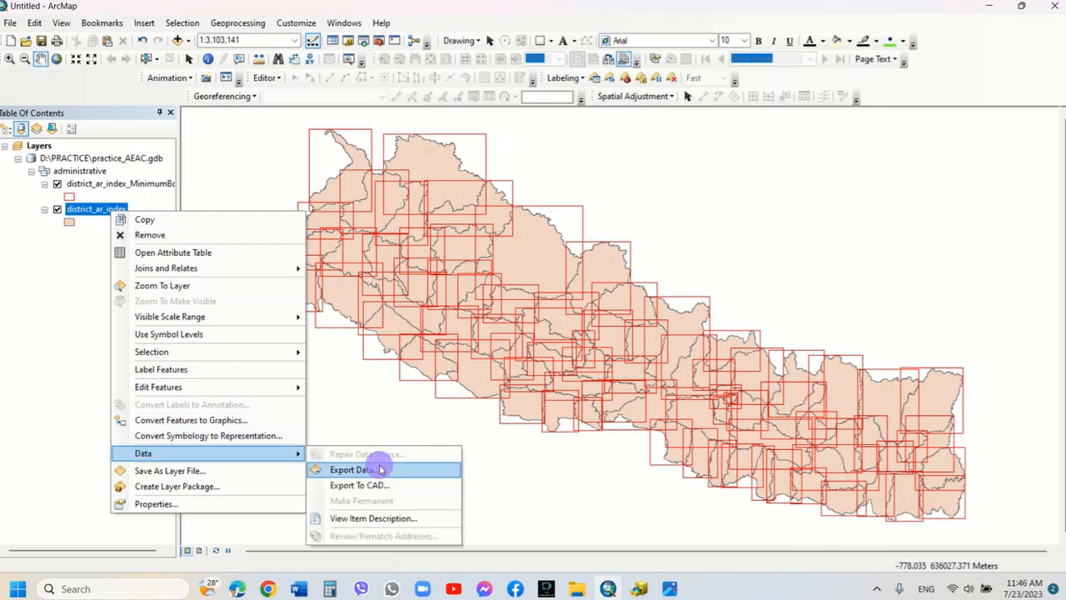
{"action": "left_click", "coordinate": [381, 470]}
{"action": "left_click", "coordinate": [655, 315]}
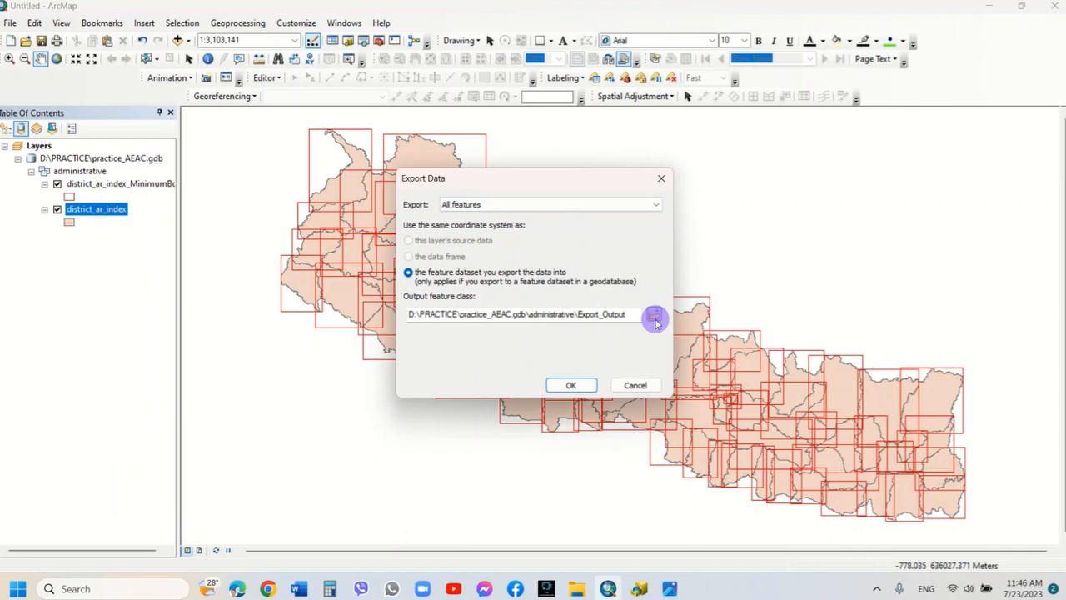
{"action": "left_click", "coordinate": [555, 200]}
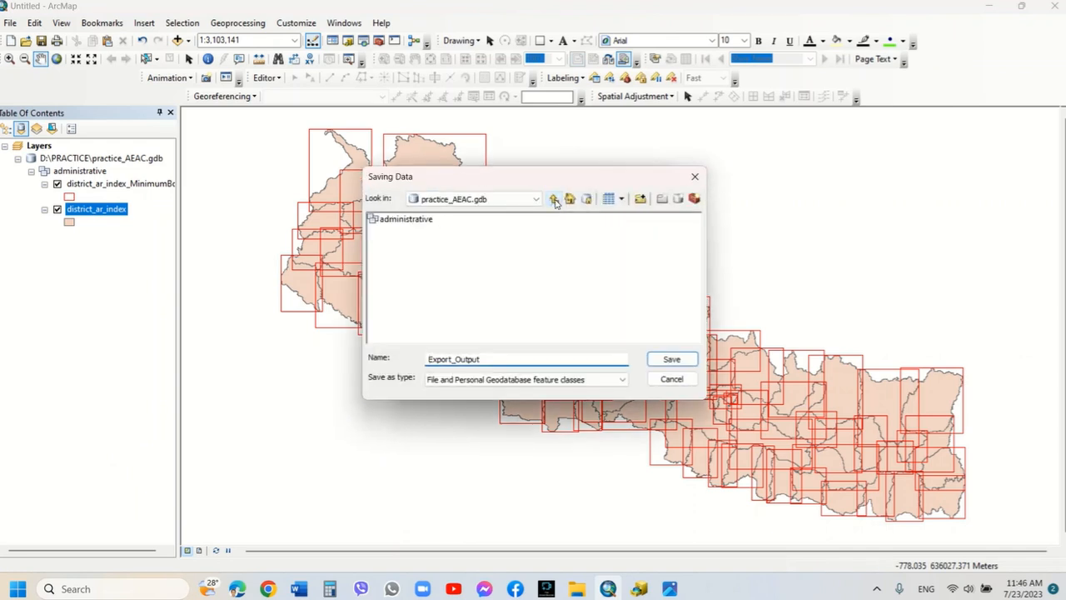
{"action": "left_click", "coordinate": [554, 200]}
{"action": "double_click", "coordinate": [400, 279]}
{"action": "double_click", "coordinate": [393, 220]}
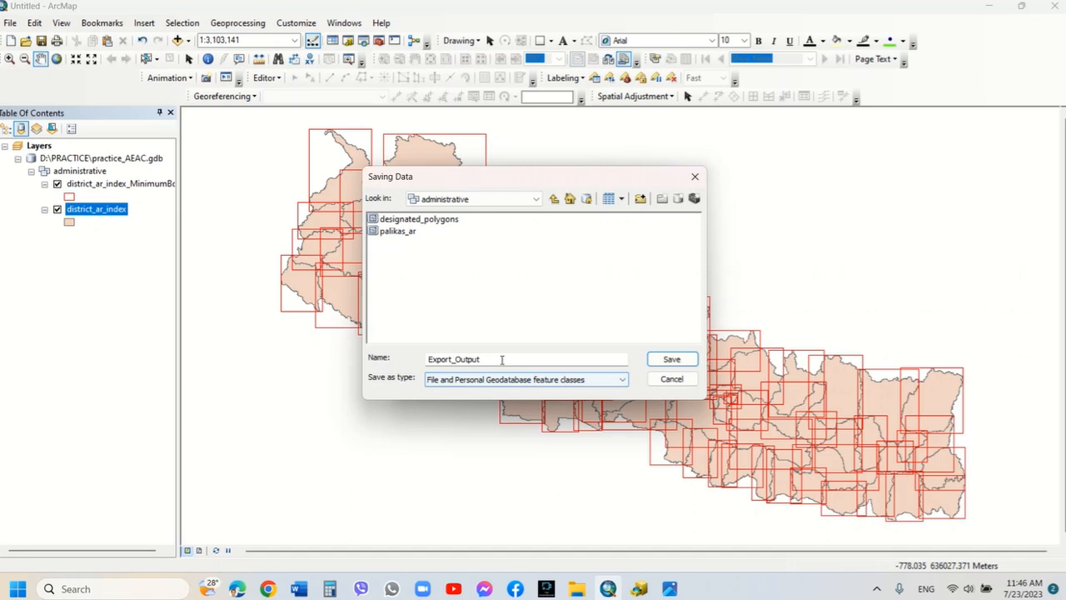
Name the output feature class district_ar_index, run the export, and add the exported data to the map as a layer.
{"action": "left_click_drag", "start_coordinate": [503, 359], "coordinate": [387, 363]}
{"action": "type", "text": "district_ar_index"}
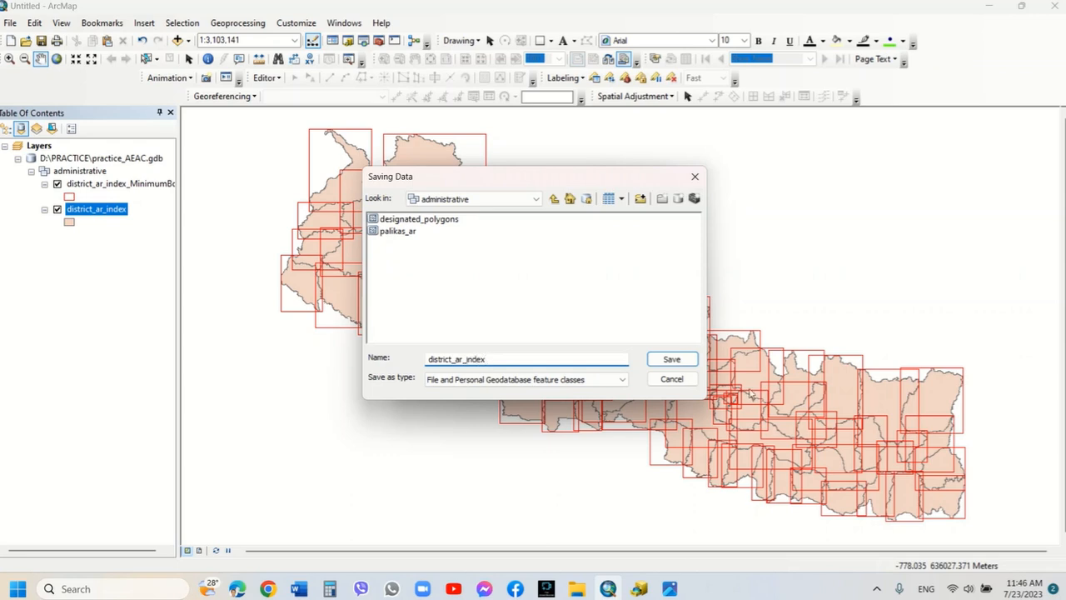
{"action": "left_click", "coordinate": [672, 360]}
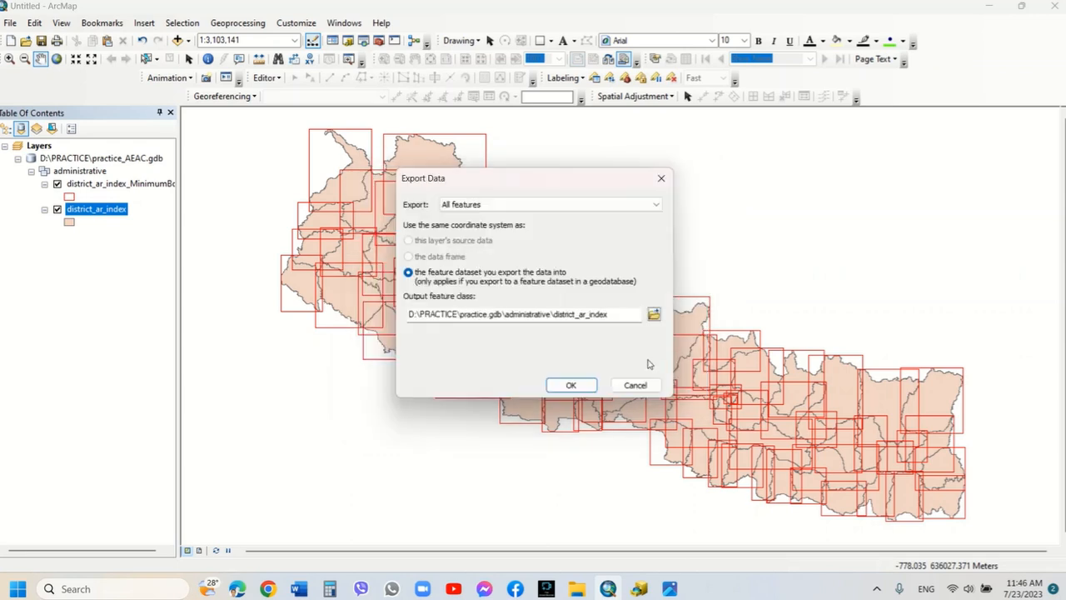
{"action": "left_click", "coordinate": [571, 385]}
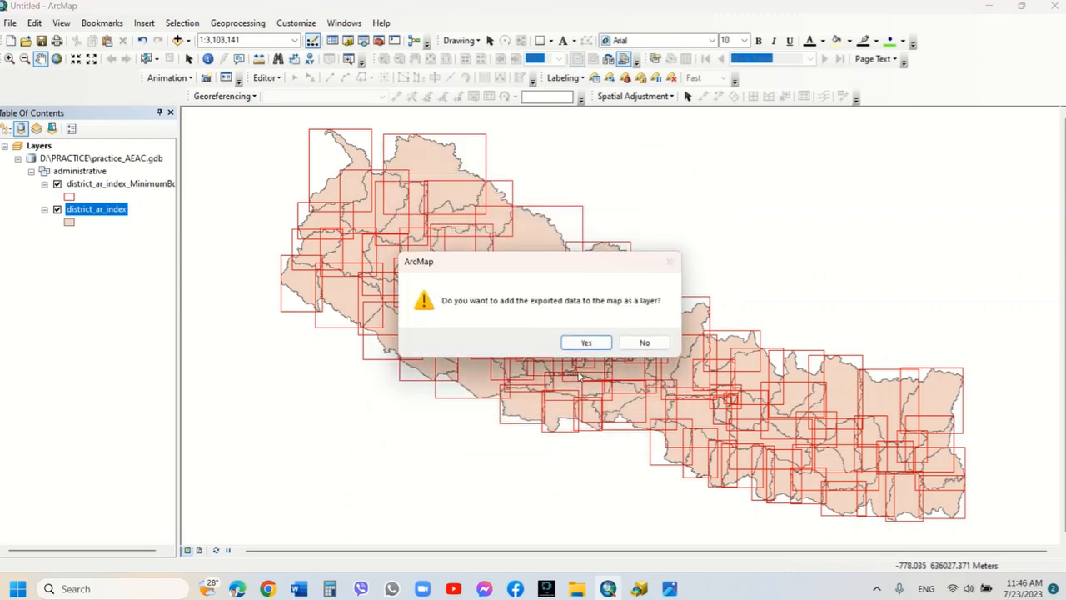
{"action": "left_click", "coordinate": [585, 342]}
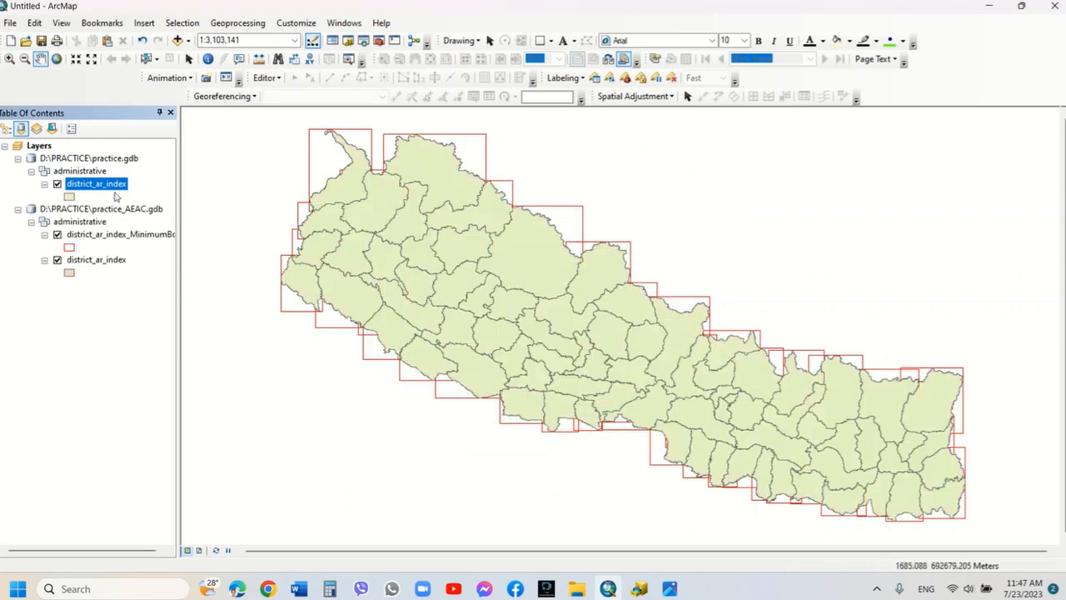
Remove the practice_AEAC.gdb geodatabase group with its layers from the map.
{"action": "left_click", "coordinate": [114, 209]}
{"action": "right_click", "coordinate": [114, 209]}
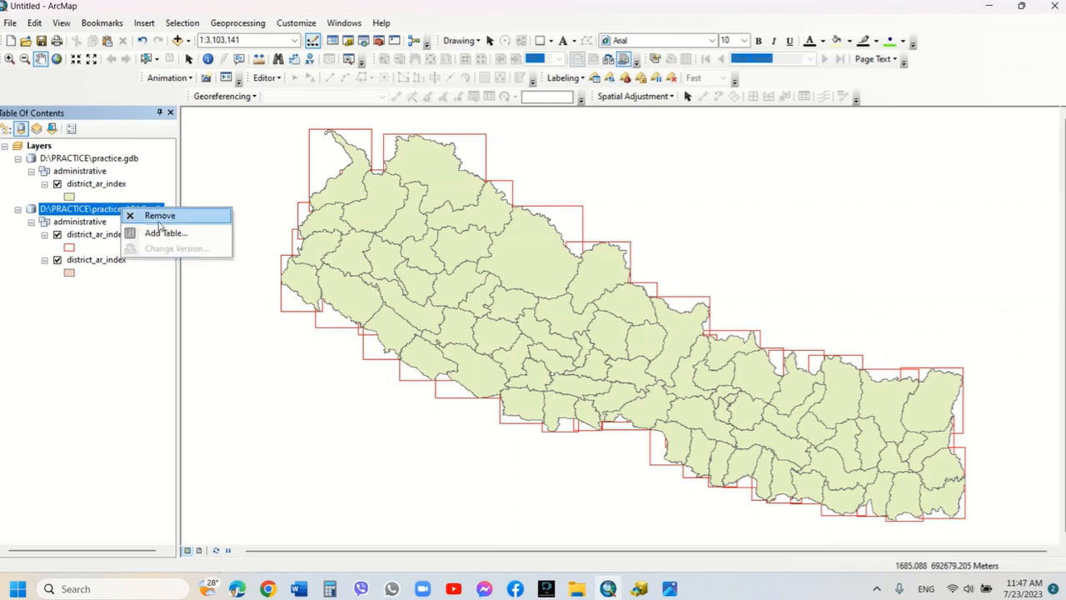
{"action": "left_click", "coordinate": [160, 216]}
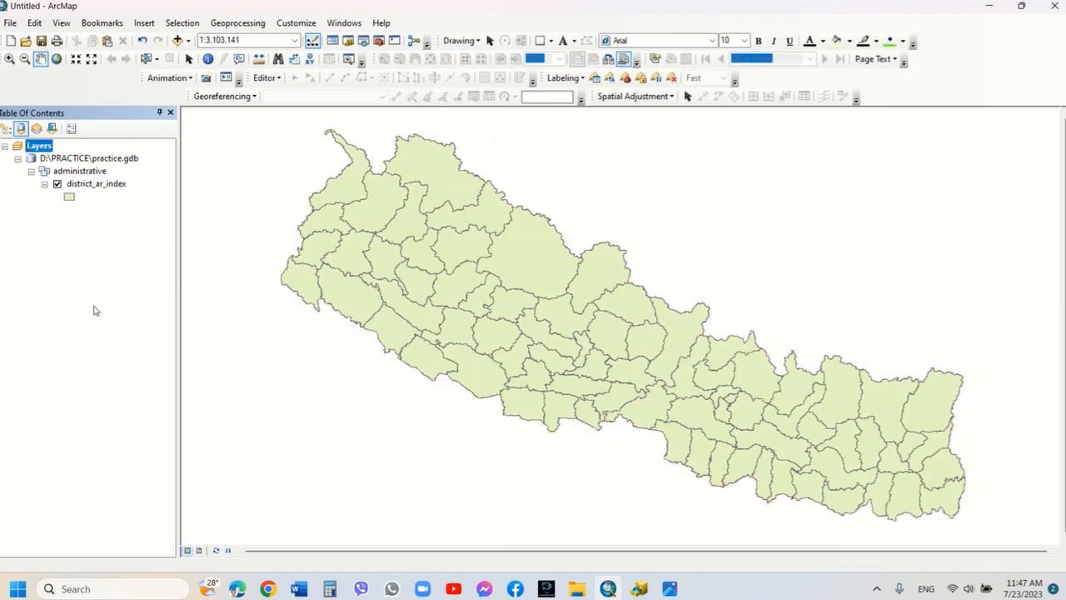
Open the exported district_ar_index layer's properties and check its data source and coordinate system.
{"action": "left_click", "coordinate": [100, 185]}
{"action": "right_click", "coordinate": [100, 186]}
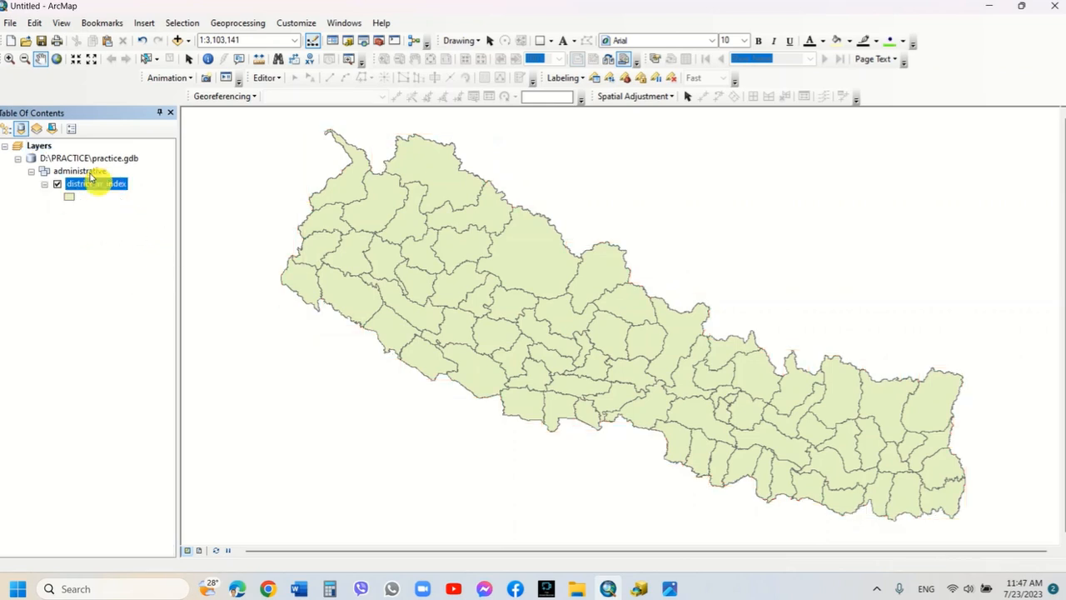
{"action": "left_click", "coordinate": [158, 475]}
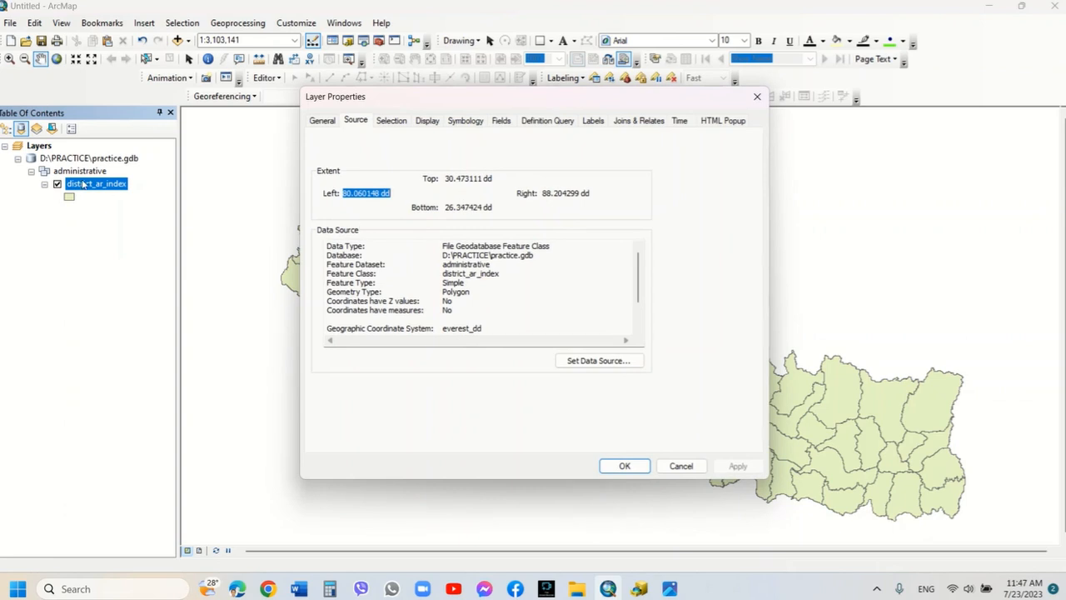
Check the geographic coordinate system of district_ar_index and close the layer properties without changes.
{"action": "left_click", "coordinate": [483, 329]}
{"action": "mouse_move", "coordinate": [485, 328]}
{"action": "left_mouse_down"}
{"action": "mouse_move", "coordinate": [406, 328]}
{"action": "mouse_move", "coordinate": [504, 326]}
{"action": "left_mouse_up"}
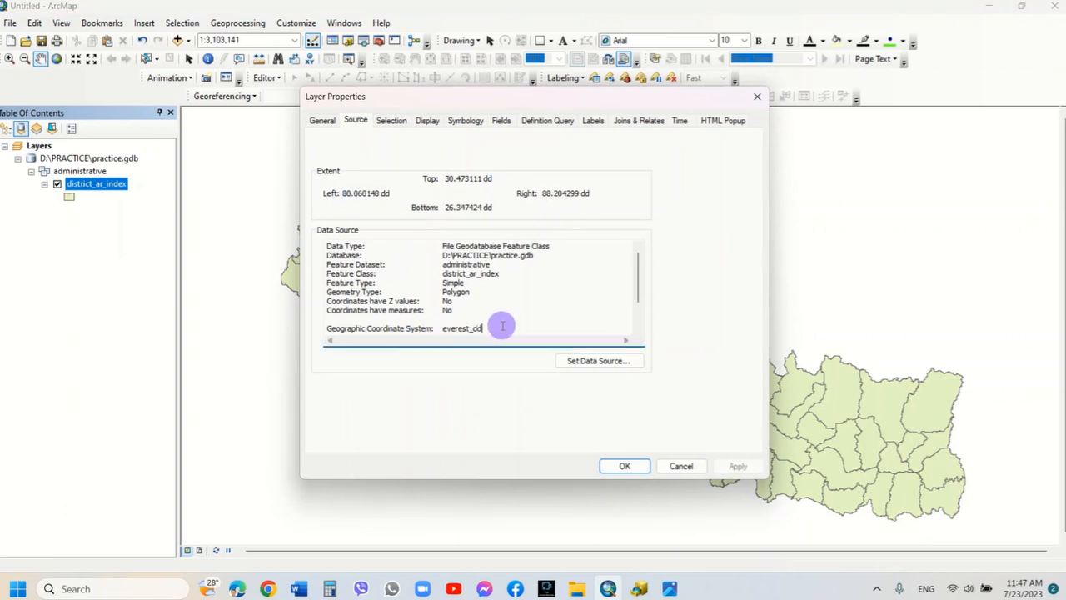
{"action": "left_click", "coordinate": [682, 466]}
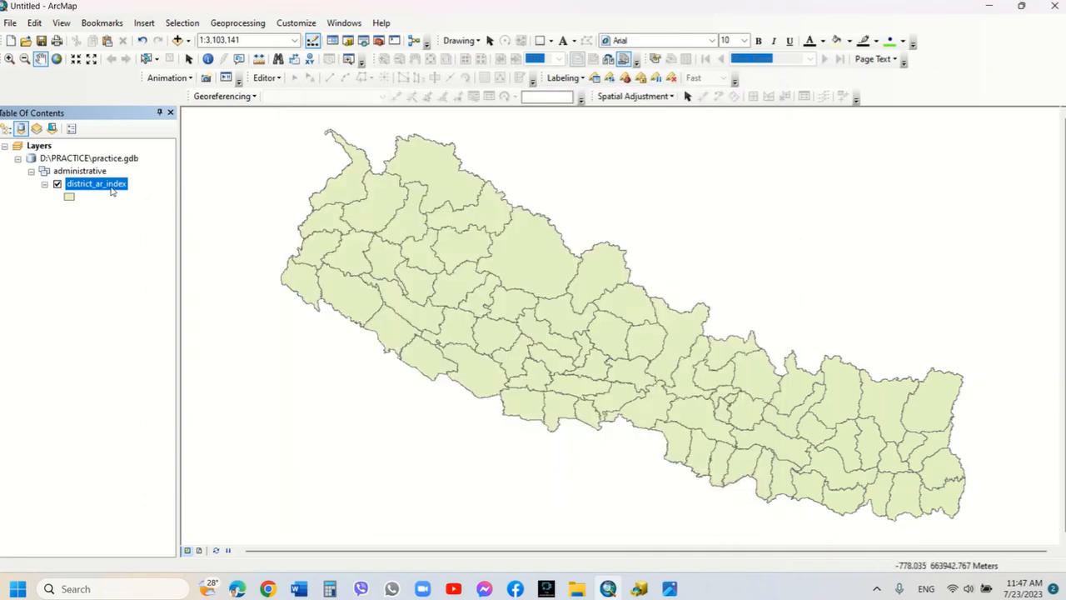
Open the district_ar_index attribute table and delete the duplicate OBJECTID_1 field and the second PROVINCE field.
{"action": "right_click", "coordinate": [112, 189]}
{"action": "left_click", "coordinate": [125, 227]}
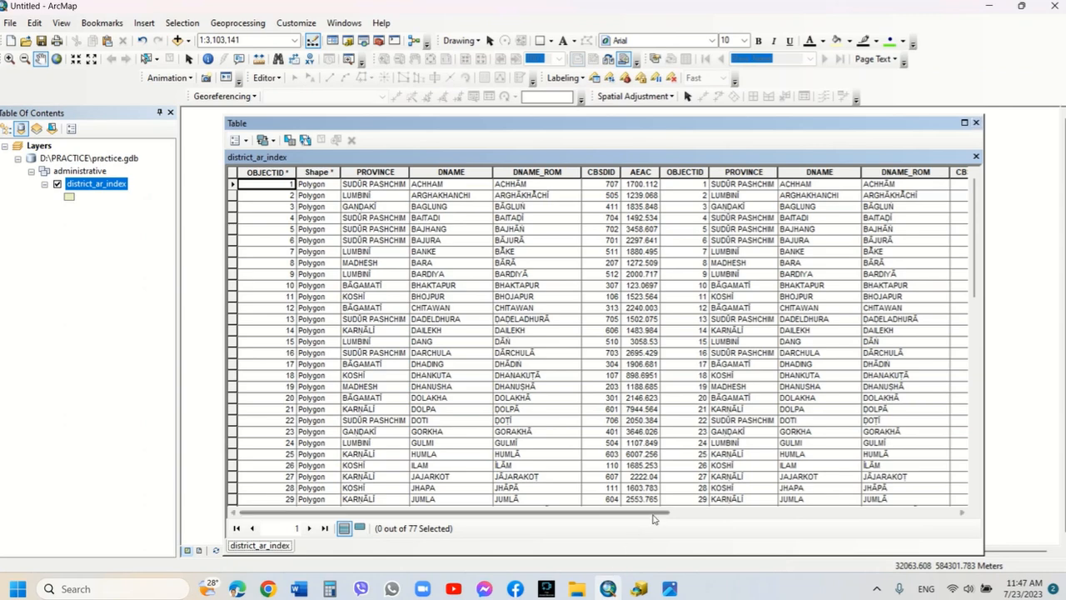
{"action": "left_click_drag", "start_coordinate": [648, 510], "coordinate": [977, 524]}
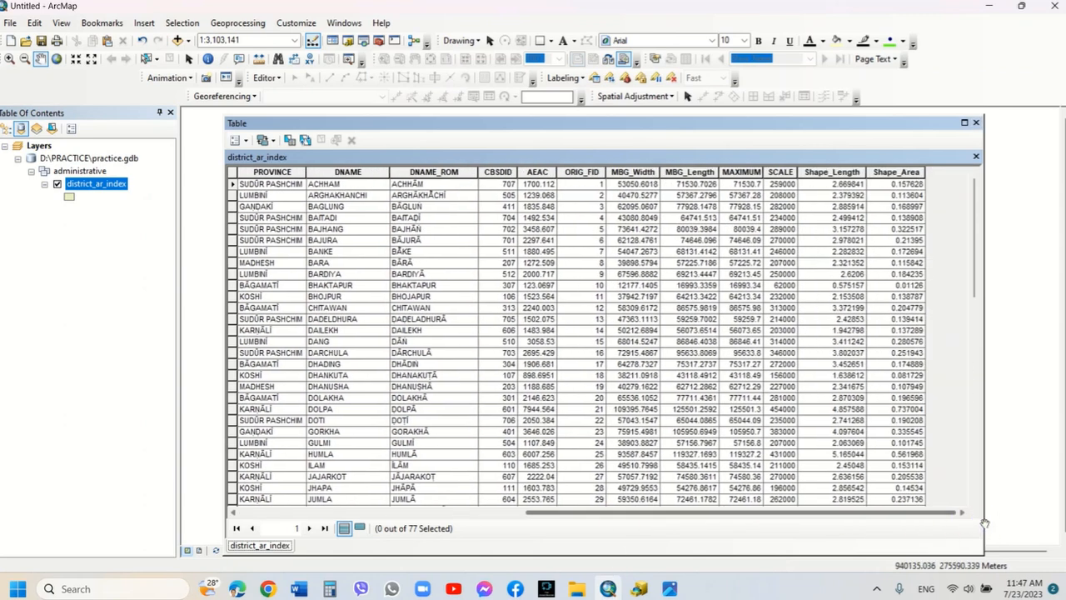
{"action": "left_click_drag", "start_coordinate": [812, 516], "coordinate": [446, 516]}
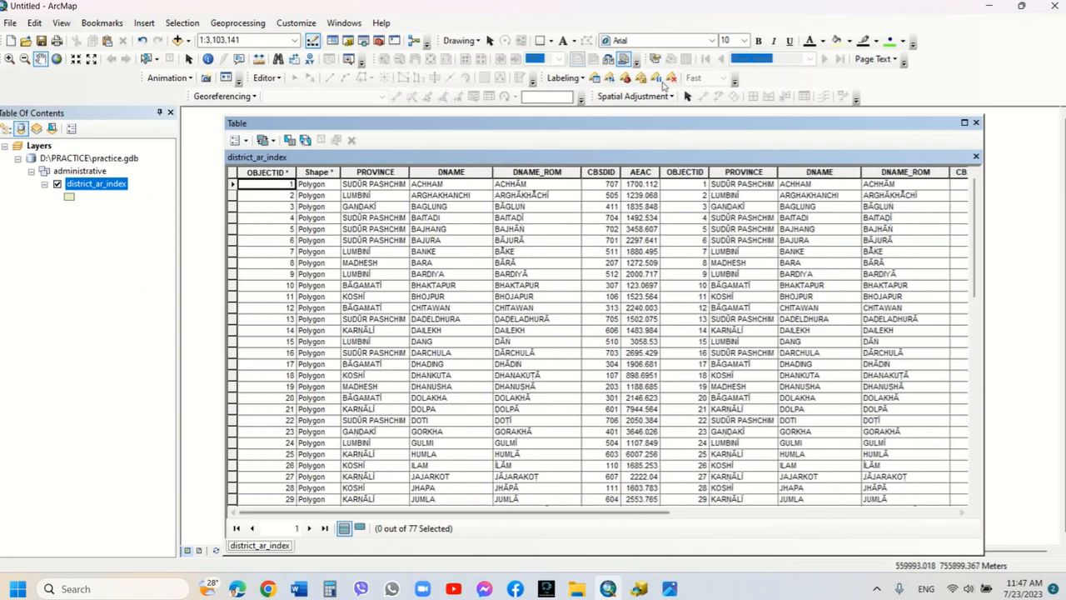
{"action": "right_click", "coordinate": [688, 171]}
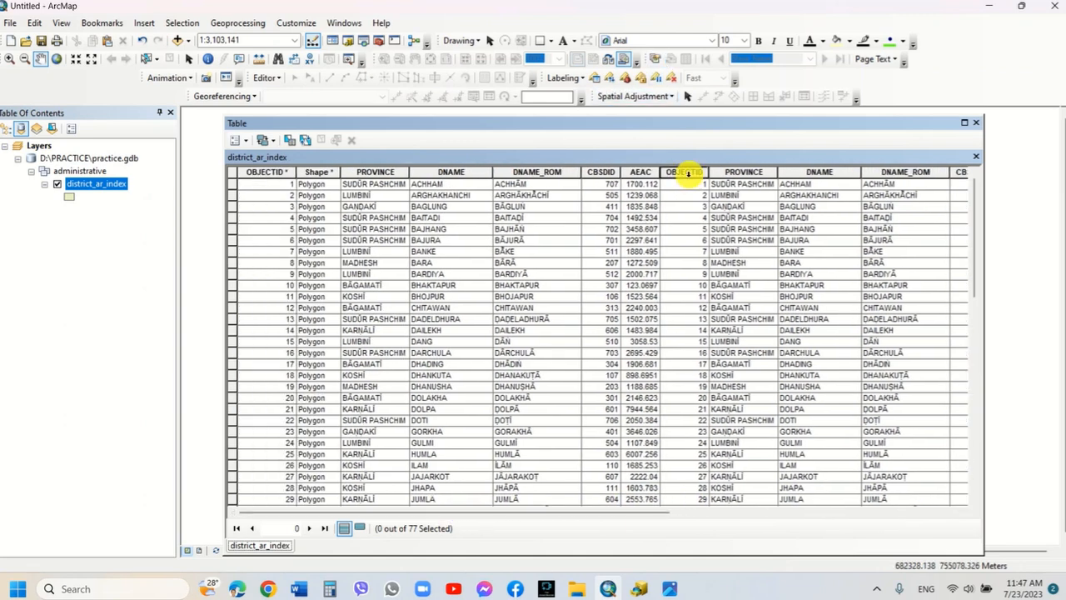
{"action": "left_click", "coordinate": [726, 333]}
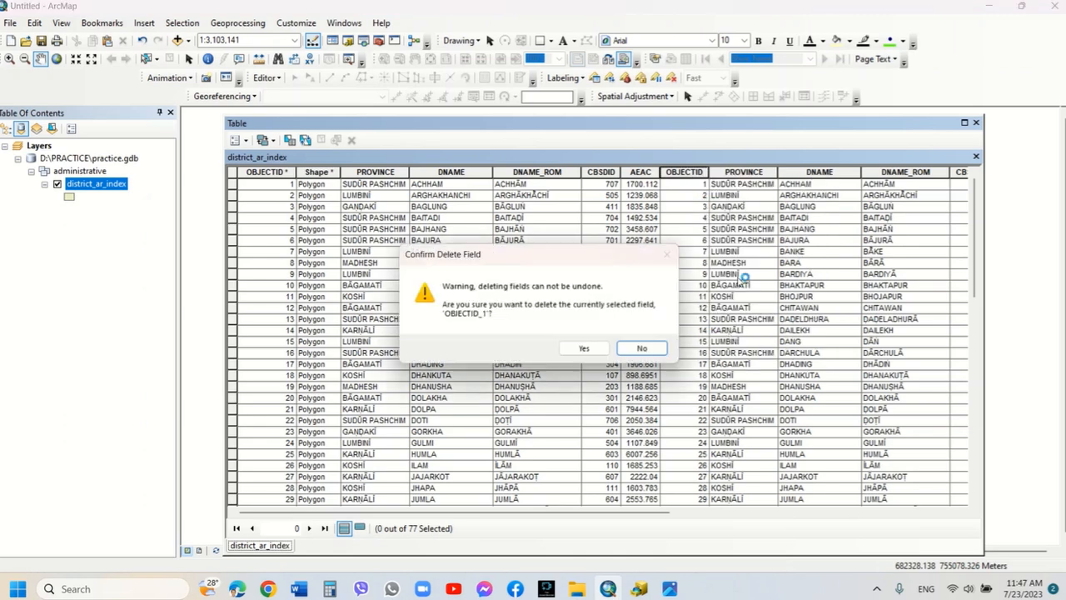
{"action": "left_click", "coordinate": [588, 350]}
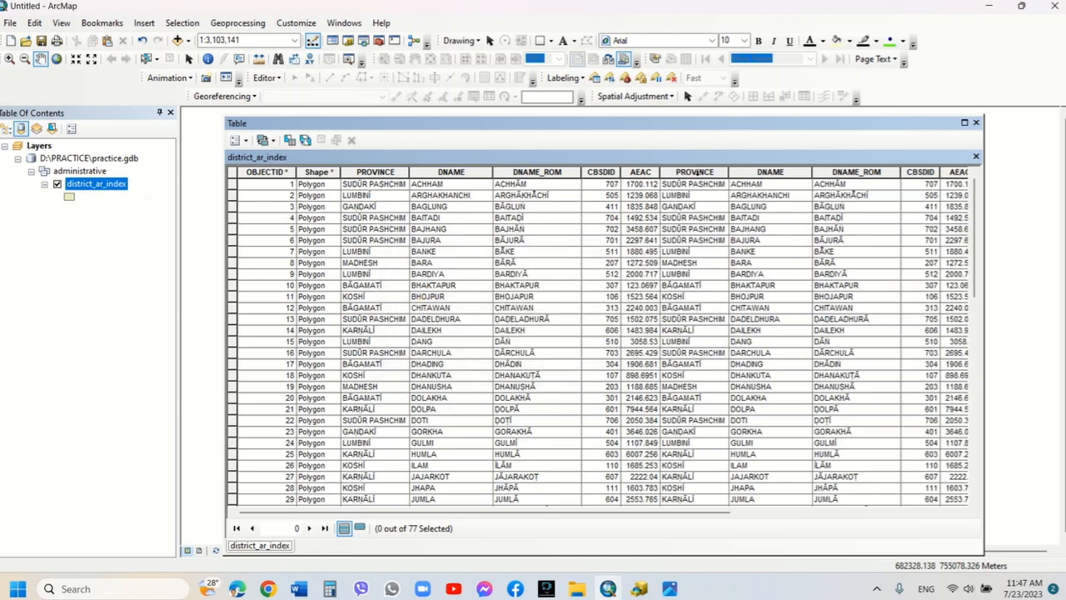
{"action": "right_click", "coordinate": [695, 173]}
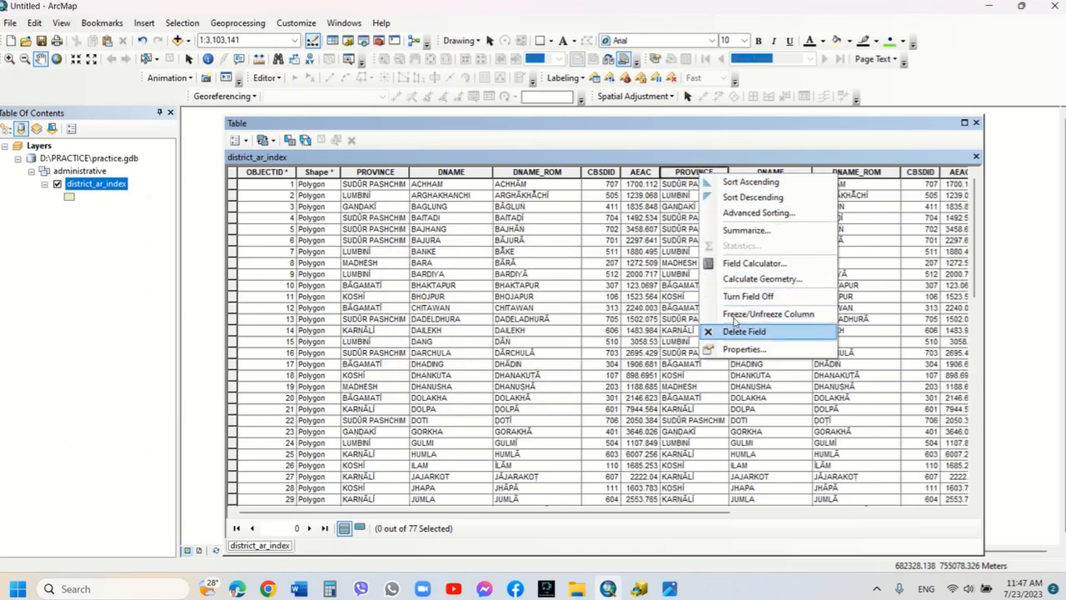
{"action": "left_click", "coordinate": [735, 331]}
{"action": "left_click", "coordinate": [588, 349]}
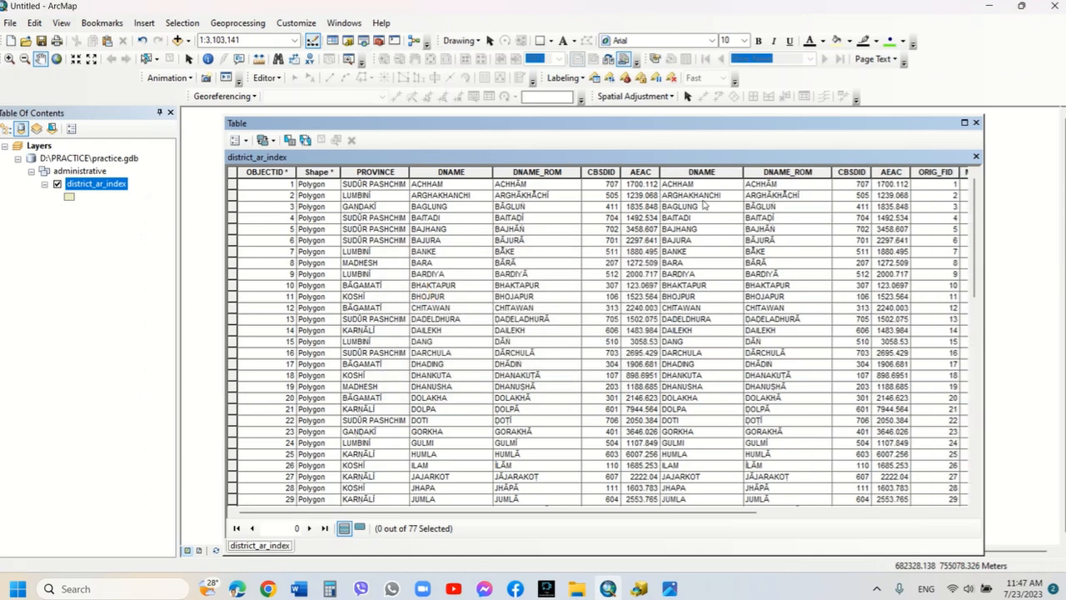
Delete the duplicate DNAME and DNAME_ROM fields that follow the first AEAC field.
{"action": "right_click", "coordinate": [699, 171]}
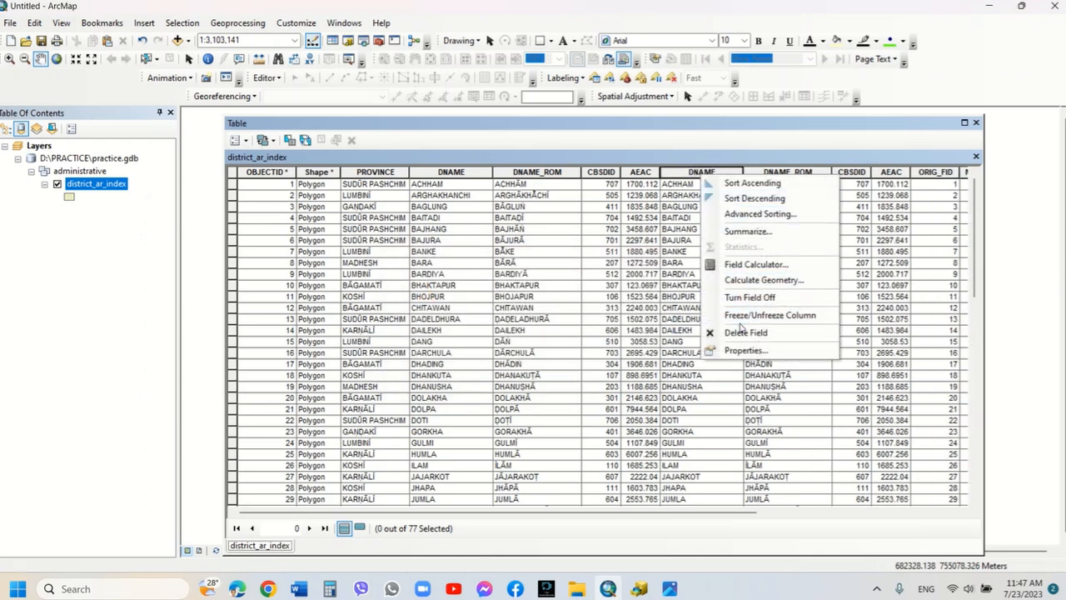
{"action": "left_click", "coordinate": [742, 332]}
{"action": "left_click", "coordinate": [579, 345]}
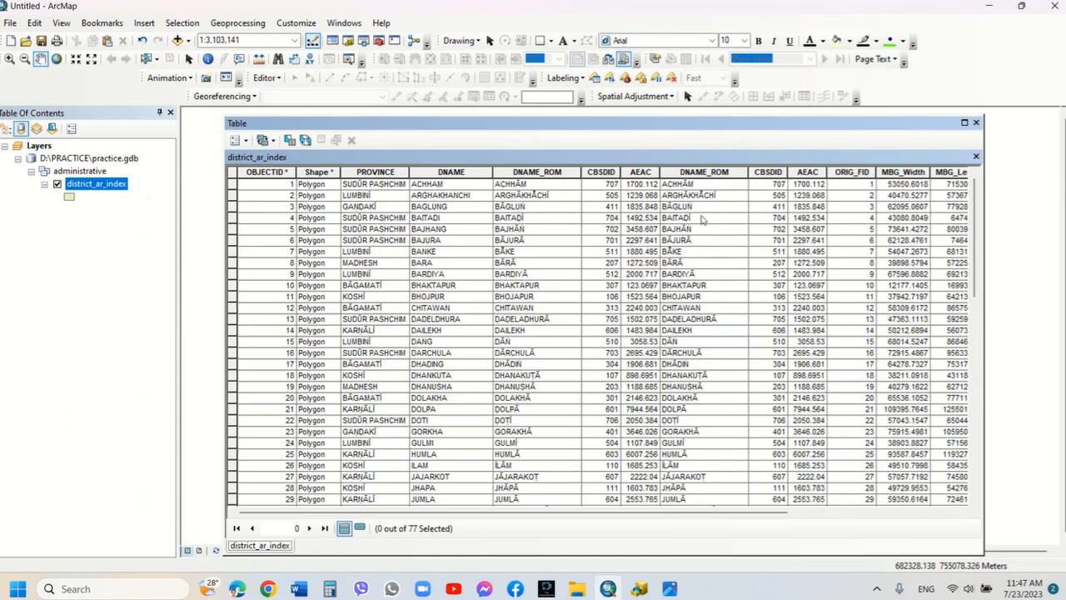
{"action": "right_click", "coordinate": [718, 171]}
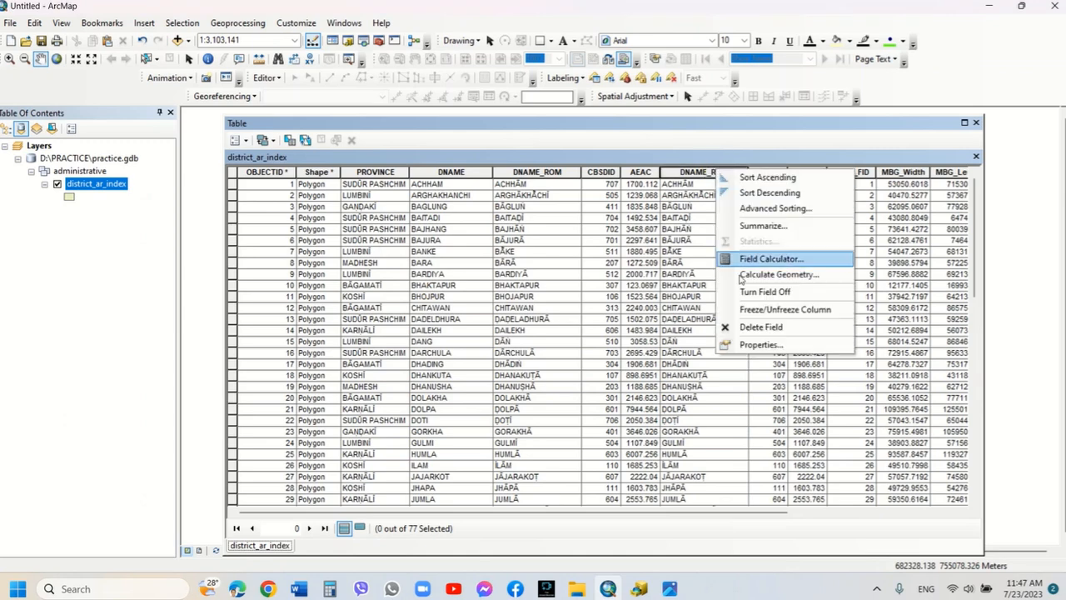
{"action": "left_click", "coordinate": [755, 330]}
{"action": "left_click", "coordinate": [585, 350]}
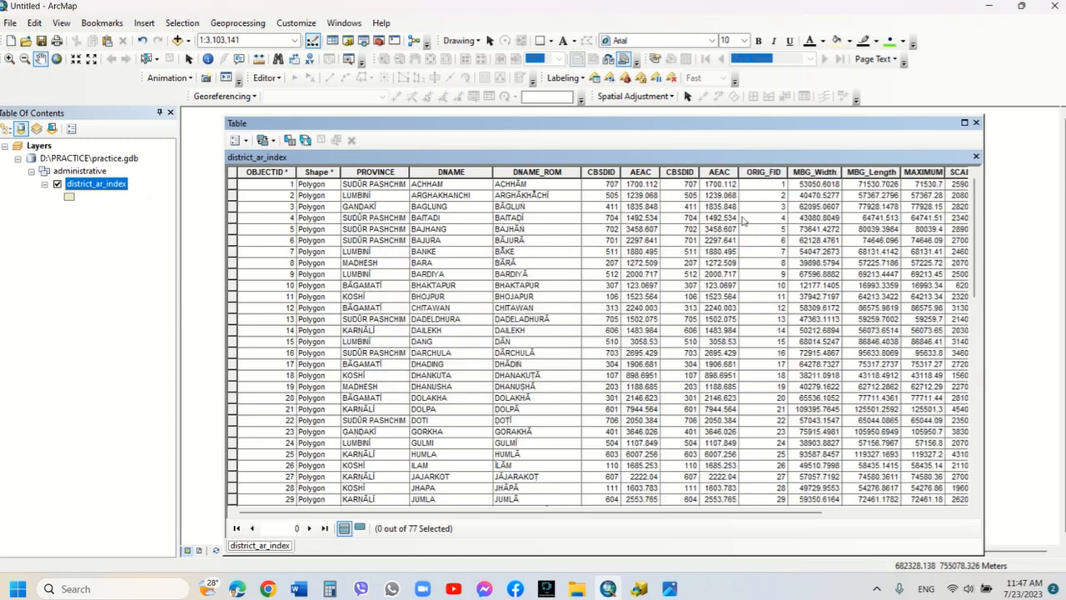
Delete the duplicate CBSDID field and the duplicate AEAC_1 field from the district_ar_index table.
{"action": "right_click", "coordinate": [674, 174]}
{"action": "left_click", "coordinate": [698, 328]}
{"action": "left_click", "coordinate": [584, 348]}
{"action": "right_click", "coordinate": [686, 173]}
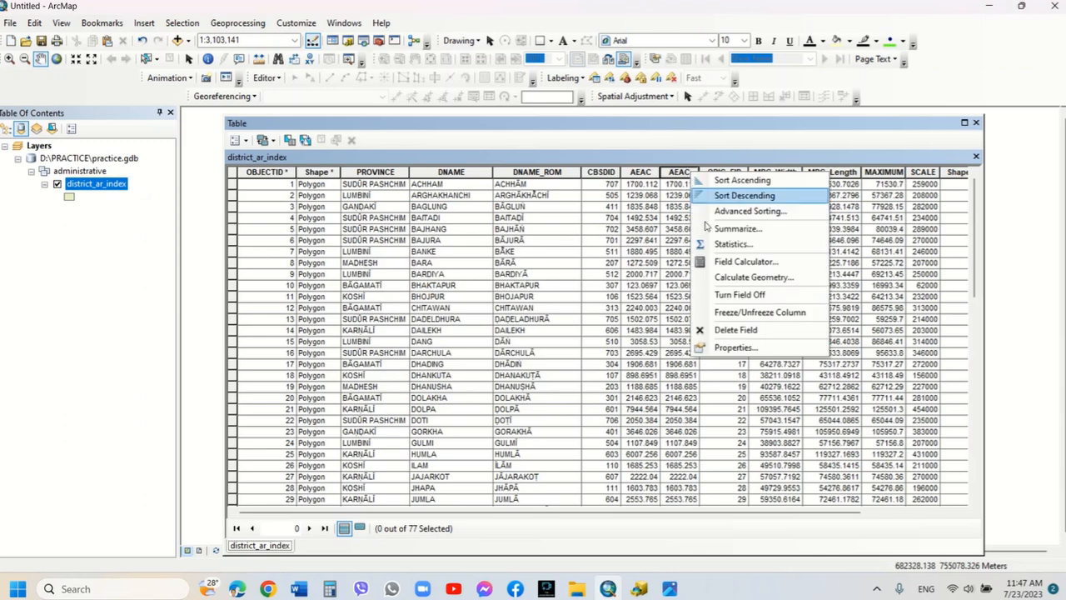
{"action": "left_click", "coordinate": [737, 330]}
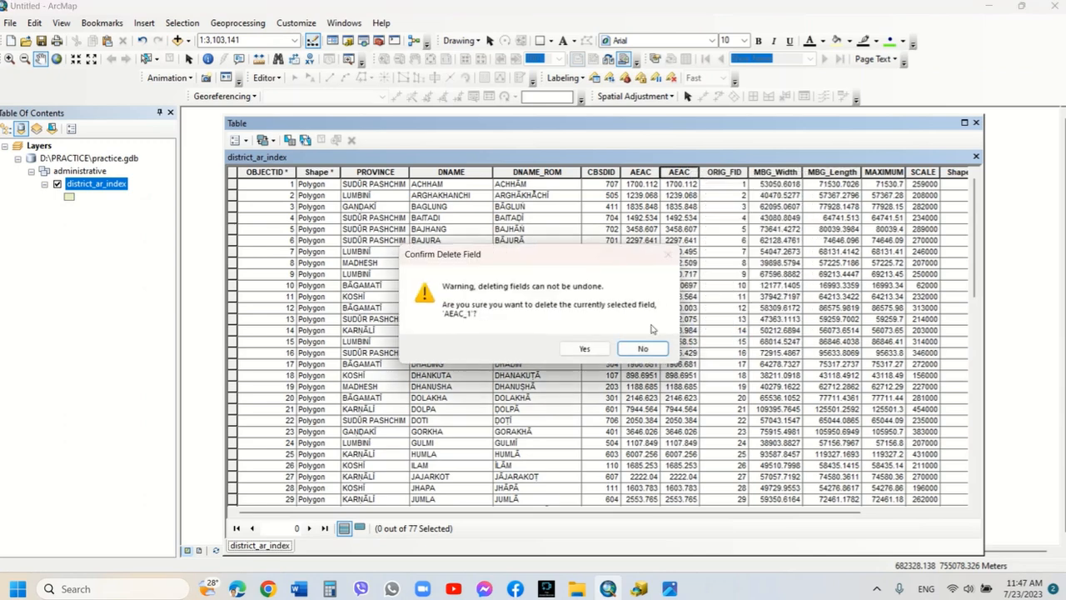
{"action": "left_click", "coordinate": [585, 348]}
Delete the ORIG_FID and MBG_Width fields from the district_ar_index table.
{"action": "right_click", "coordinate": [698, 172]}
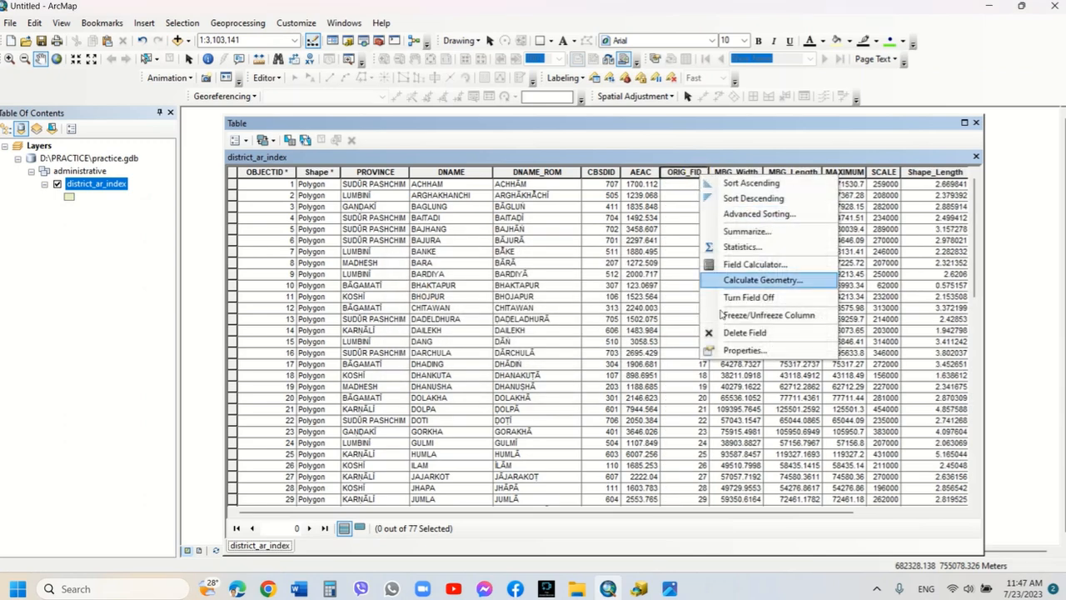
{"action": "left_click", "coordinate": [731, 331]}
{"action": "left_click", "coordinate": [583, 347]}
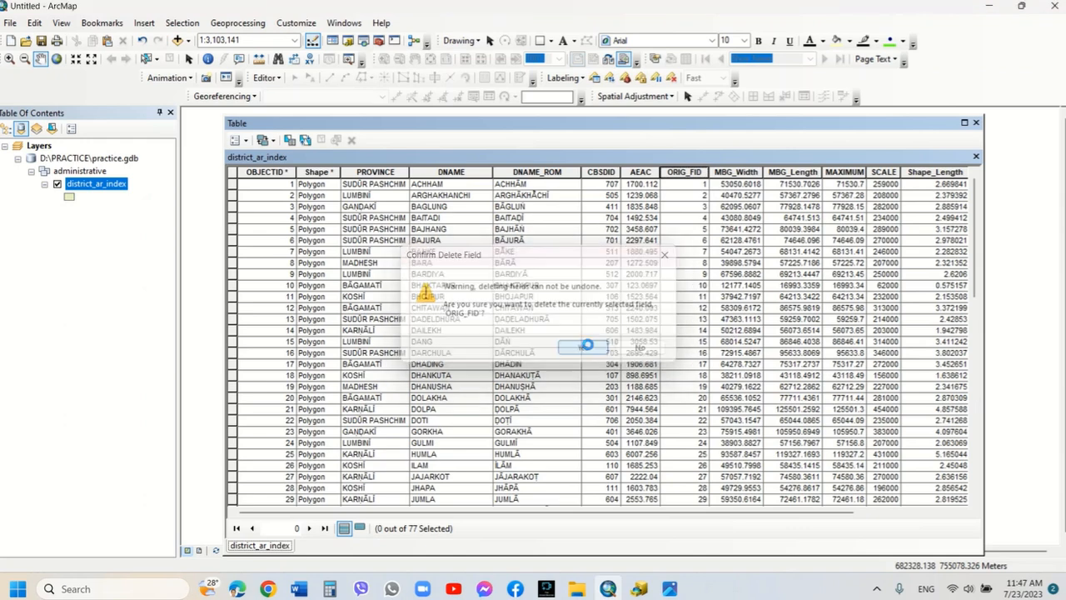
{"action": "right_click", "coordinate": [688, 172]}
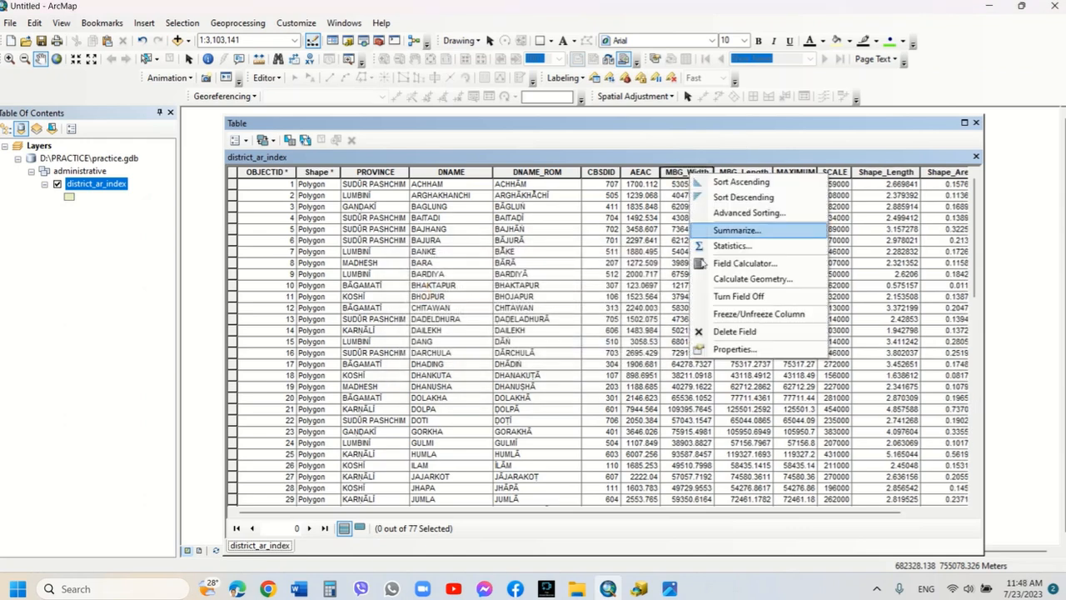
{"action": "left_click", "coordinate": [698, 331]}
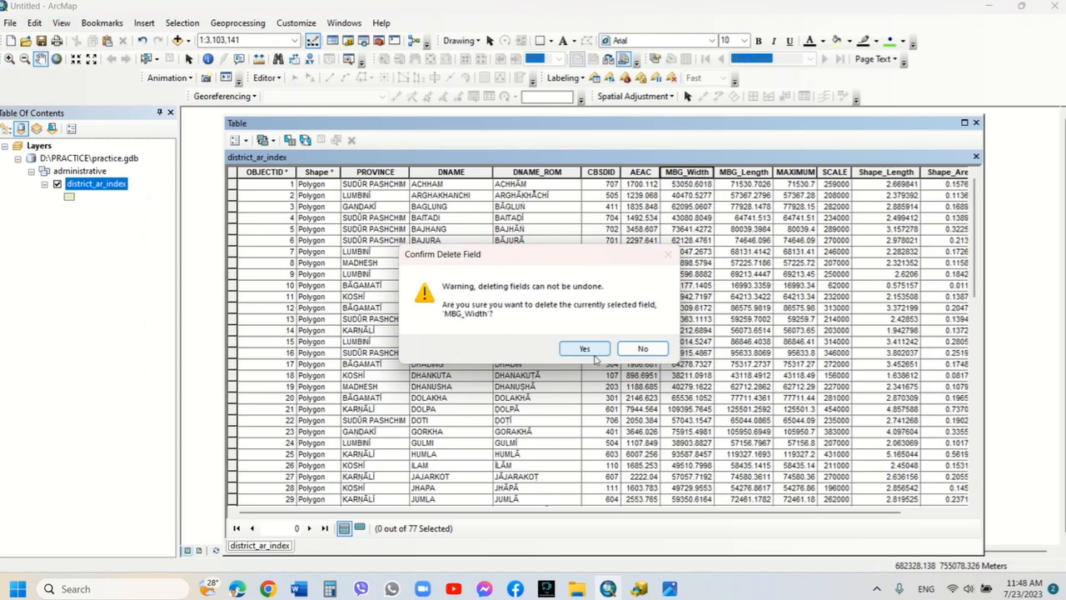
{"action": "left_click", "coordinate": [587, 349]}
Delete the MBG_Length and MAXIMUM fields, keeping the SCALE field in the table.
{"action": "right_click", "coordinate": [691, 172]}
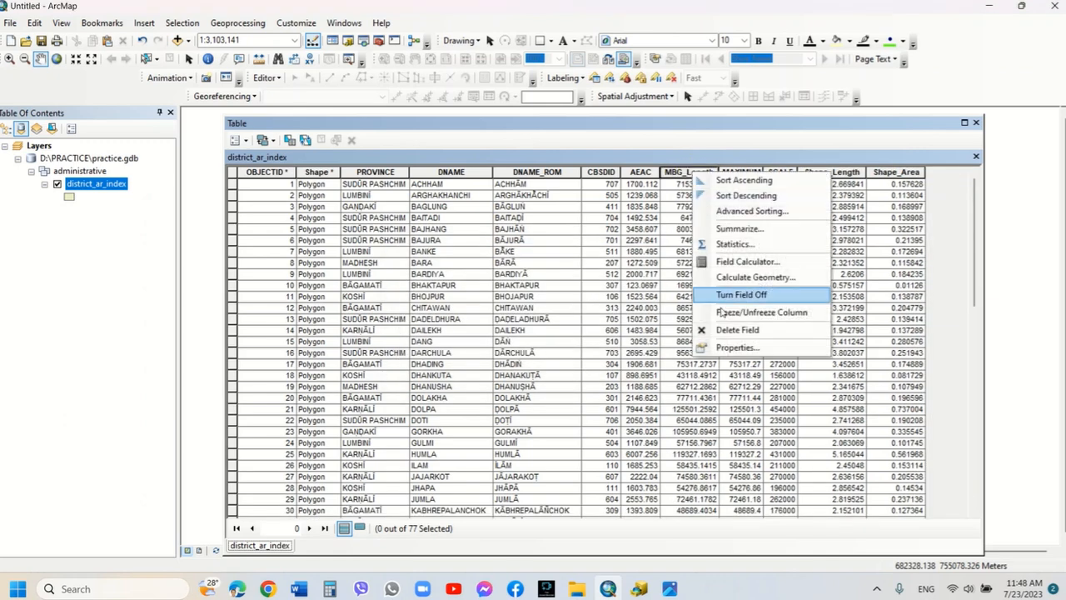
{"action": "left_click", "coordinate": [738, 329]}
{"action": "left_click", "coordinate": [587, 350]}
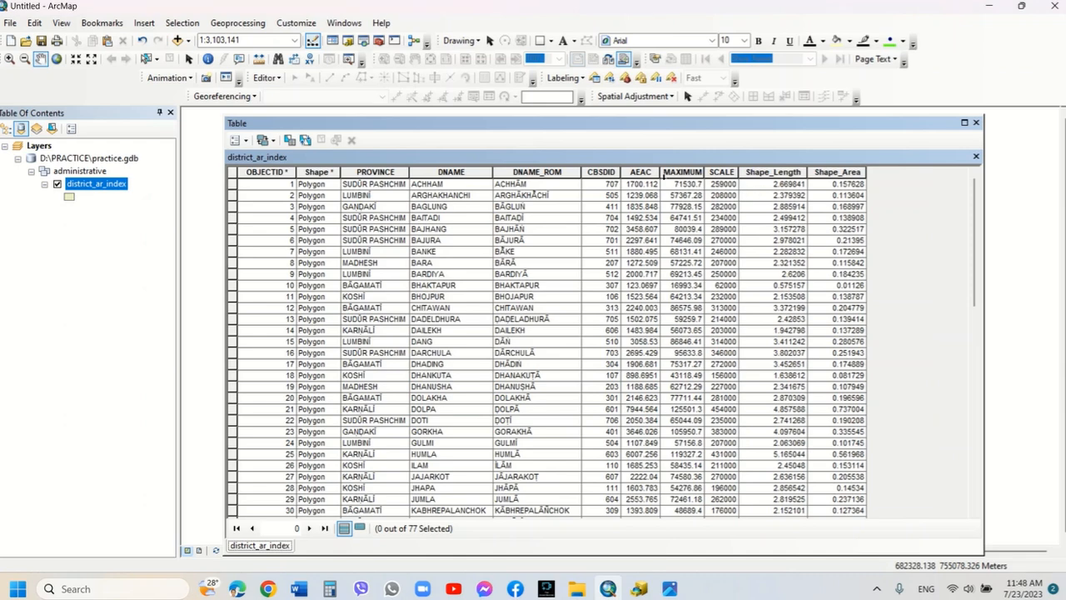
{"action": "right_click", "coordinate": [683, 173]}
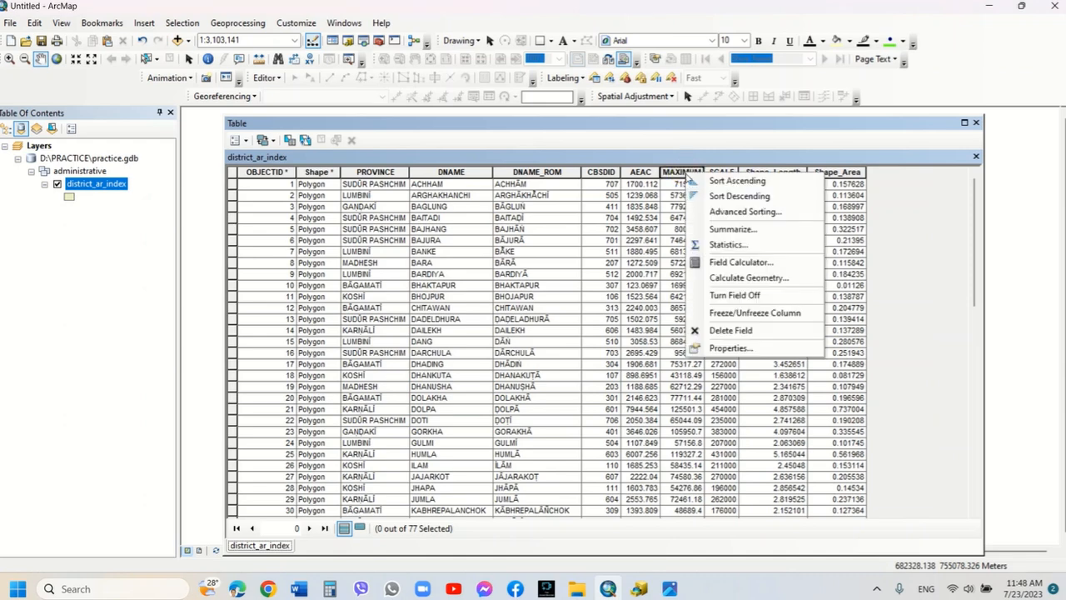
{"action": "left_click", "coordinate": [717, 330]}
{"action": "left_click", "coordinate": [584, 349]}
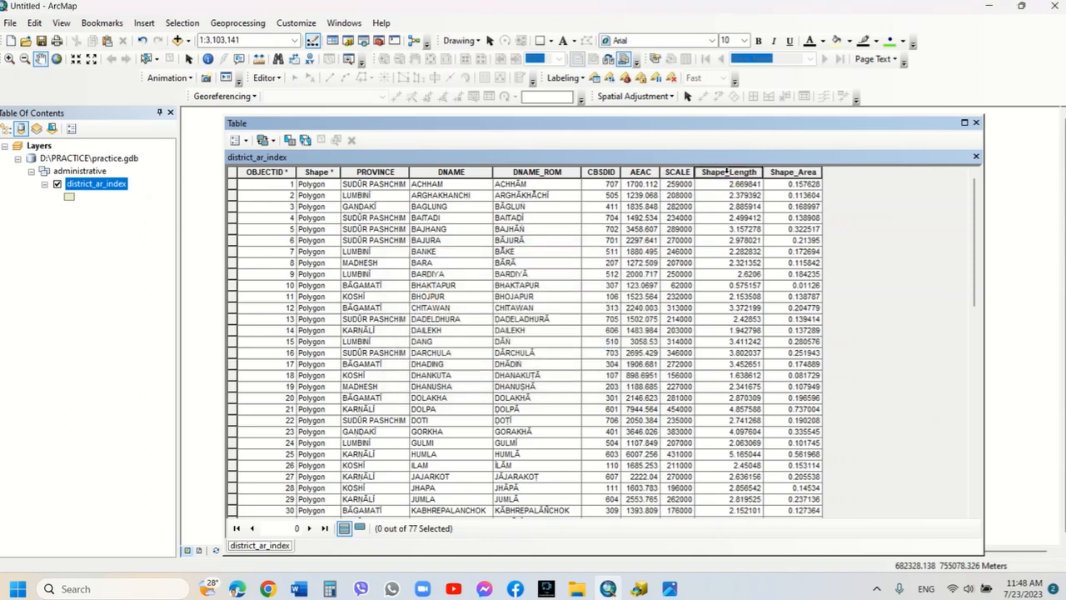
Turn off the Shape_Length and Shape_Area fields and close the attribute table.
{"action": "right_click", "coordinate": [723, 173]}
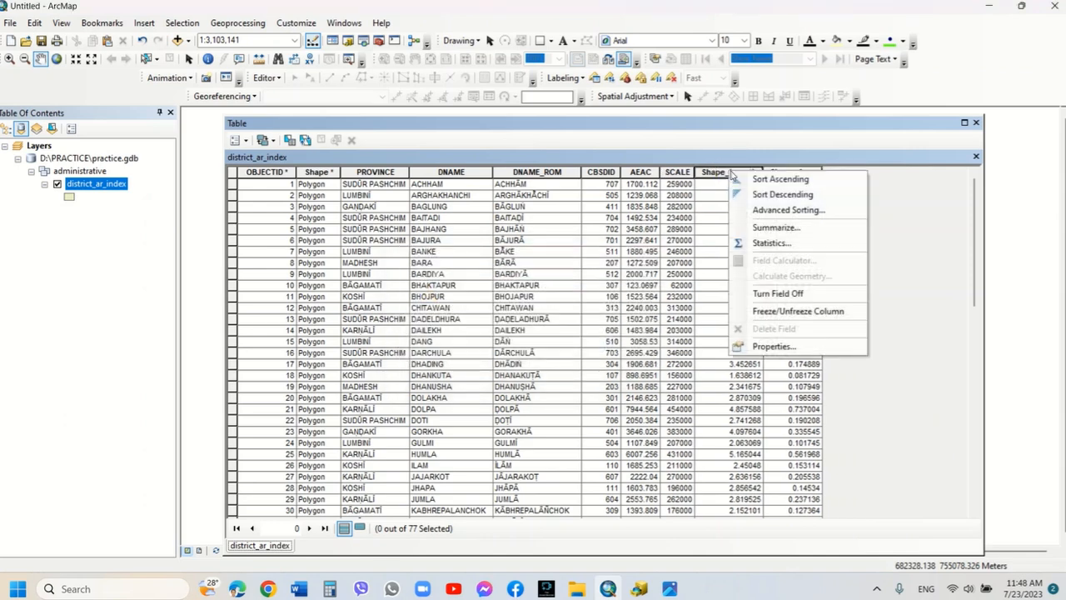
{"action": "left_click", "coordinate": [779, 293]}
{"action": "right_click", "coordinate": [740, 171]}
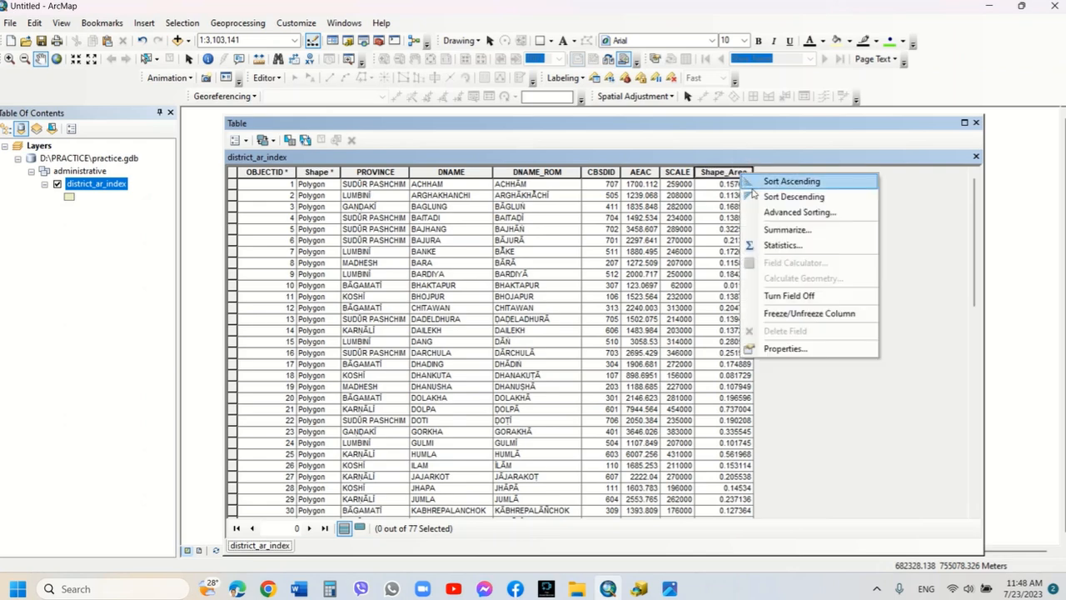
{"action": "left_click", "coordinate": [782, 295]}
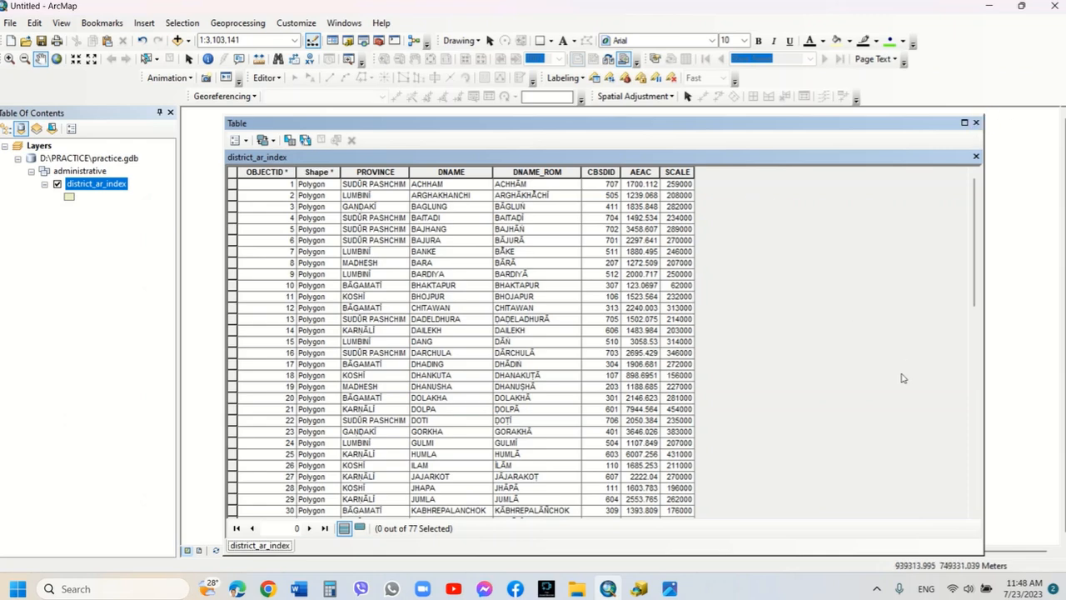
{"action": "left_click", "coordinate": [976, 123]}
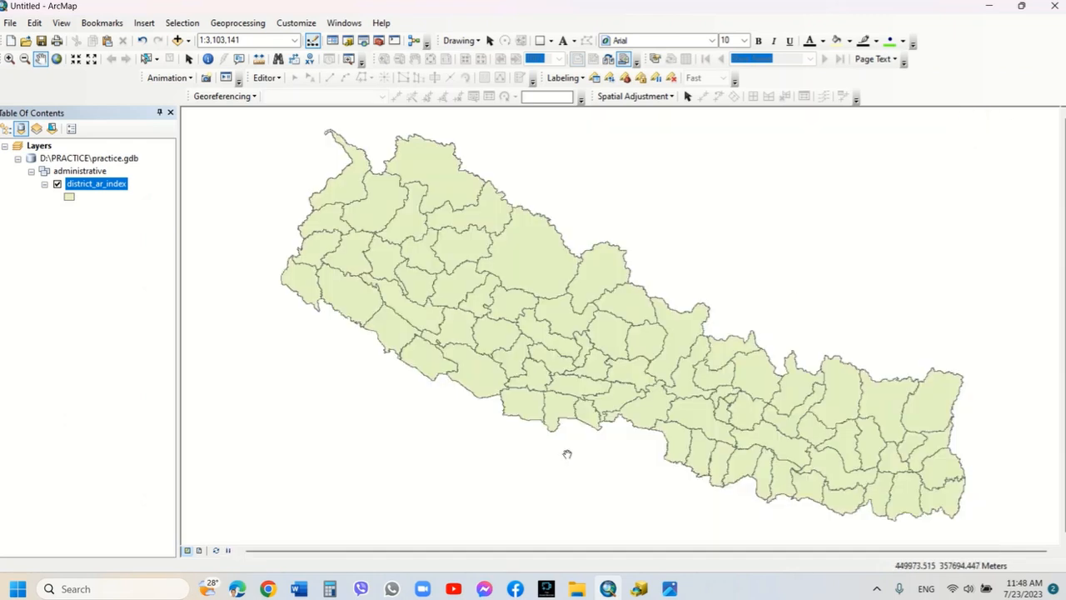